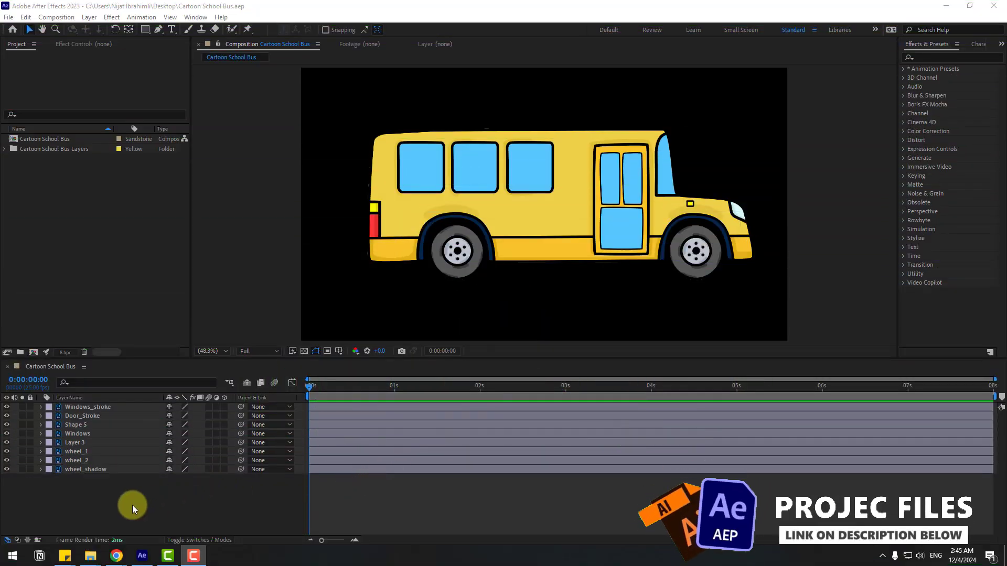
Step: Create a new solid named BG and move it beneath all the bus layers
right_click(134, 505)
mouse_move(210, 379)
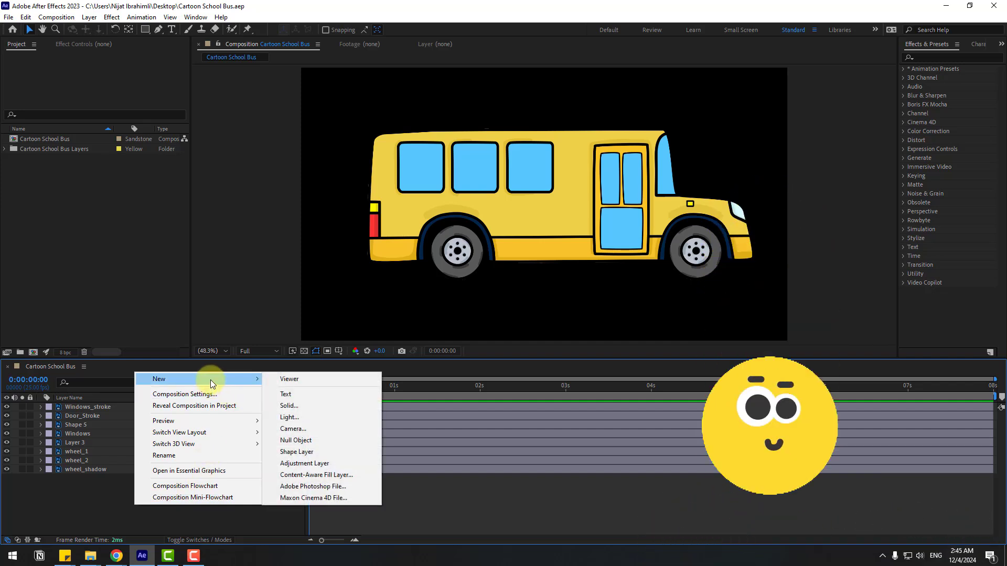
left_click(319, 408)
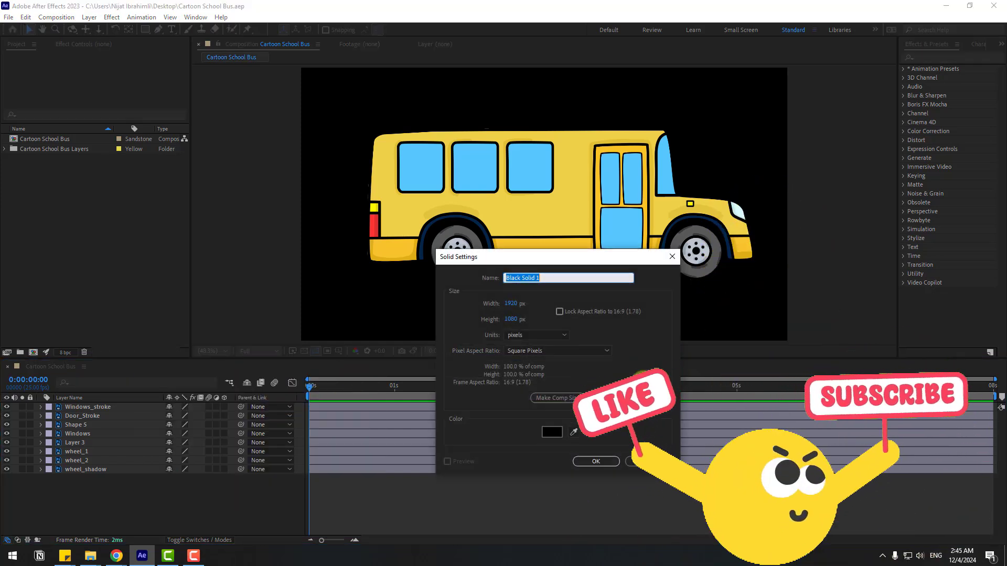
type("BG")
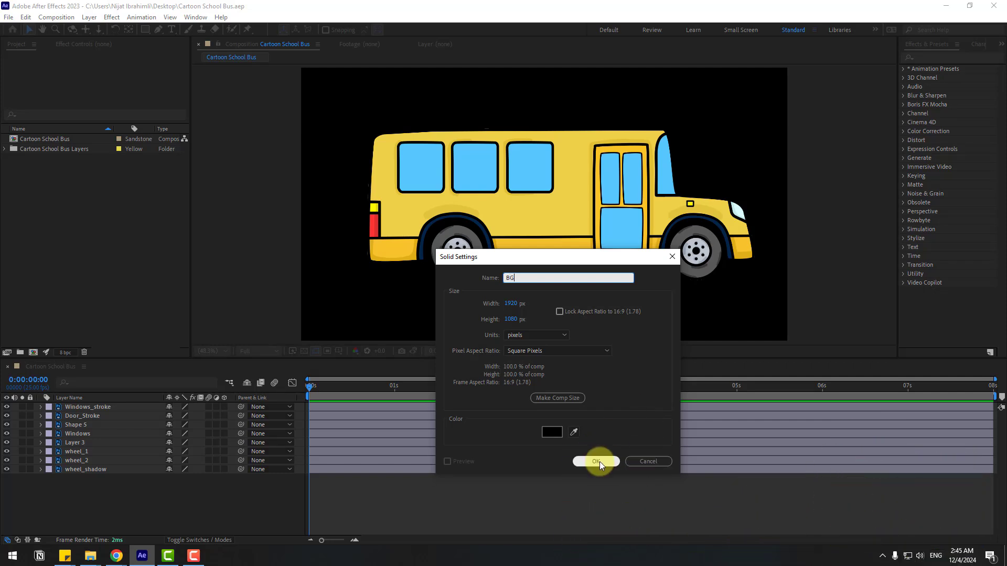
left_click(600, 461)
left_click_drag(85, 408, 106, 498)
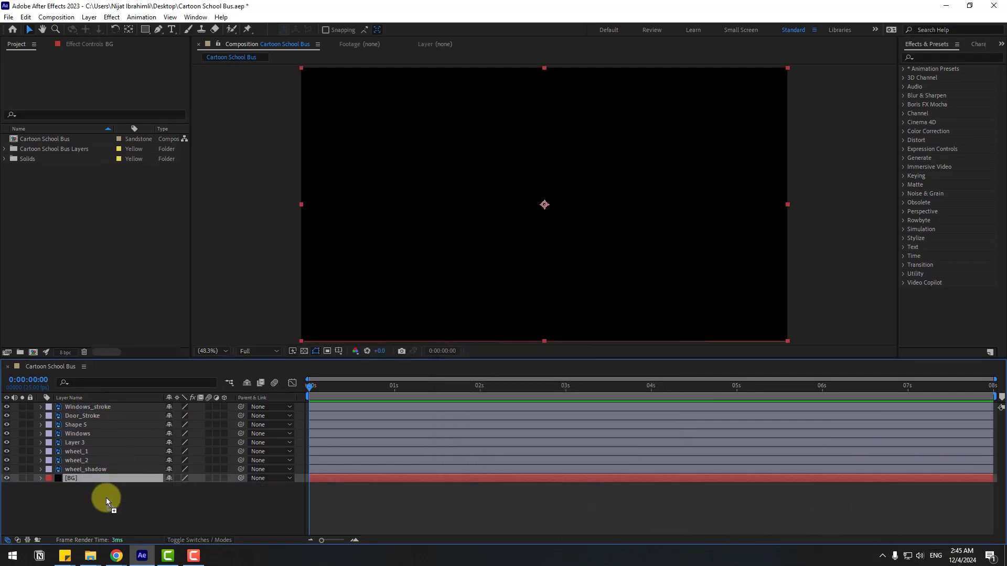
Step: Apply a Fill effect to BG in pale blue A7E5FF and lock the layer
left_click(940, 58)
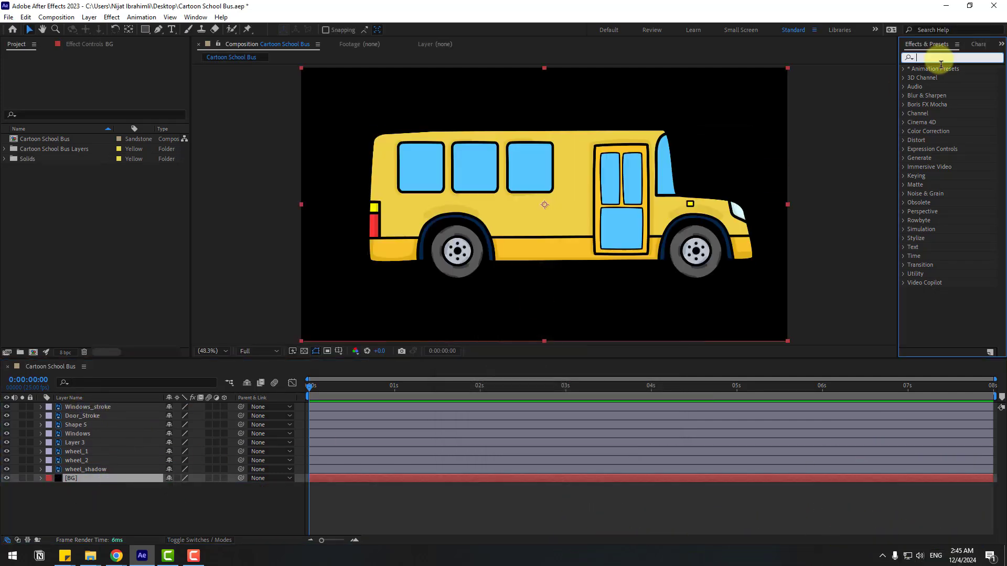
type("fill")
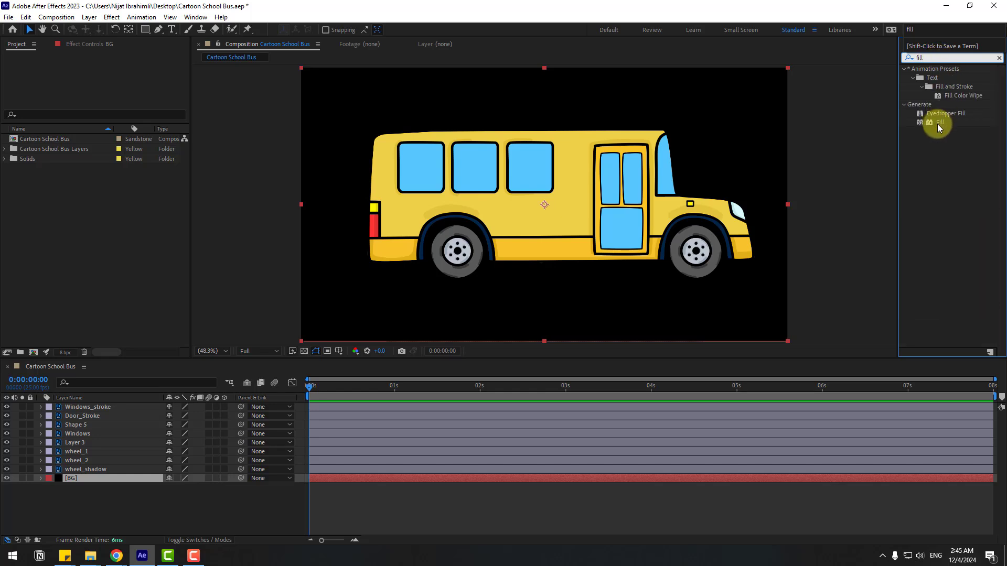
left_click_drag(937, 124, 66, 480)
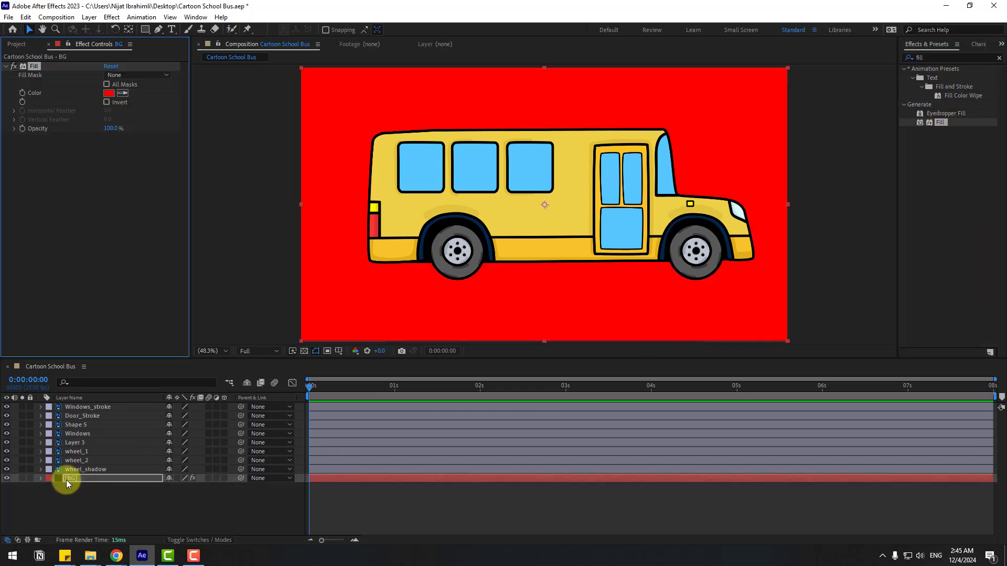
left_click(109, 93)
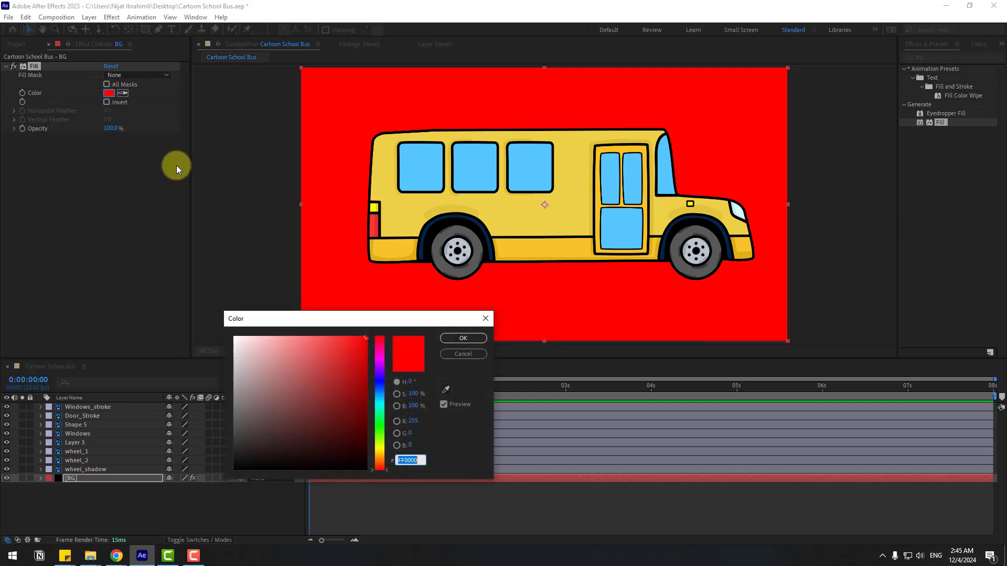
left_click_drag(387, 422, 379, 400)
left_click_drag(353, 353, 301, 334)
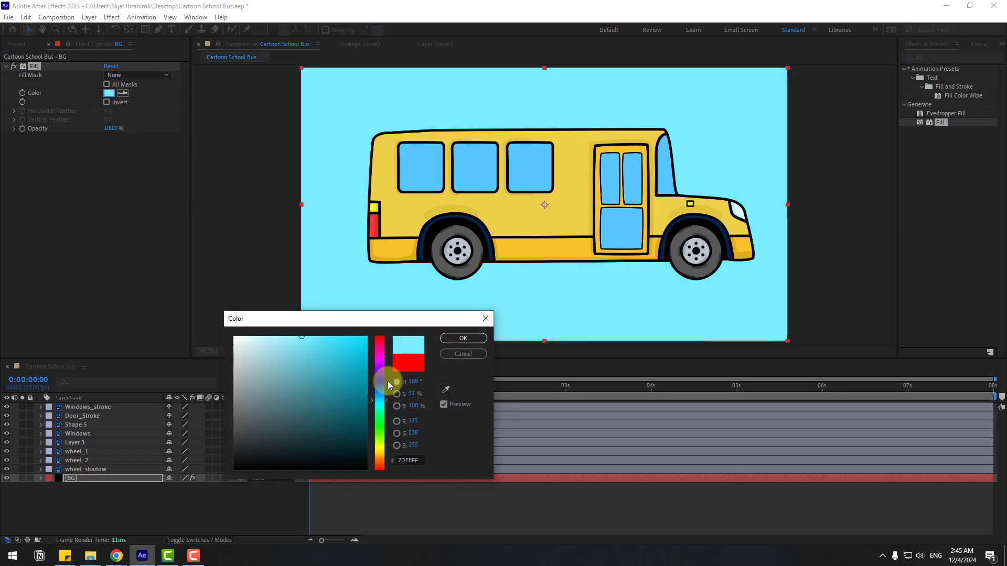
left_click_drag(378, 399, 379, 397)
left_click_drag(330, 360, 281, 335)
left_click(463, 338)
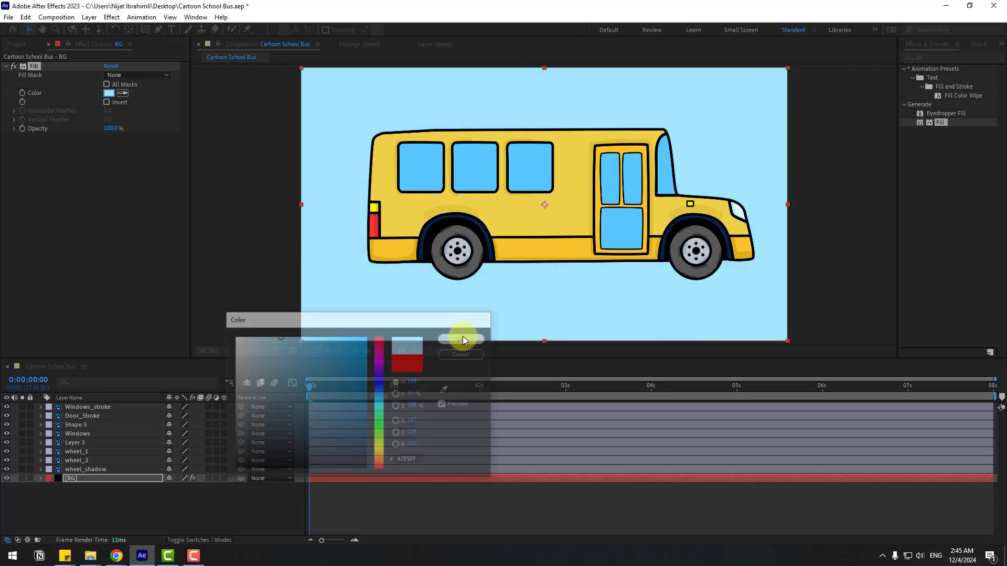
left_click(30, 478)
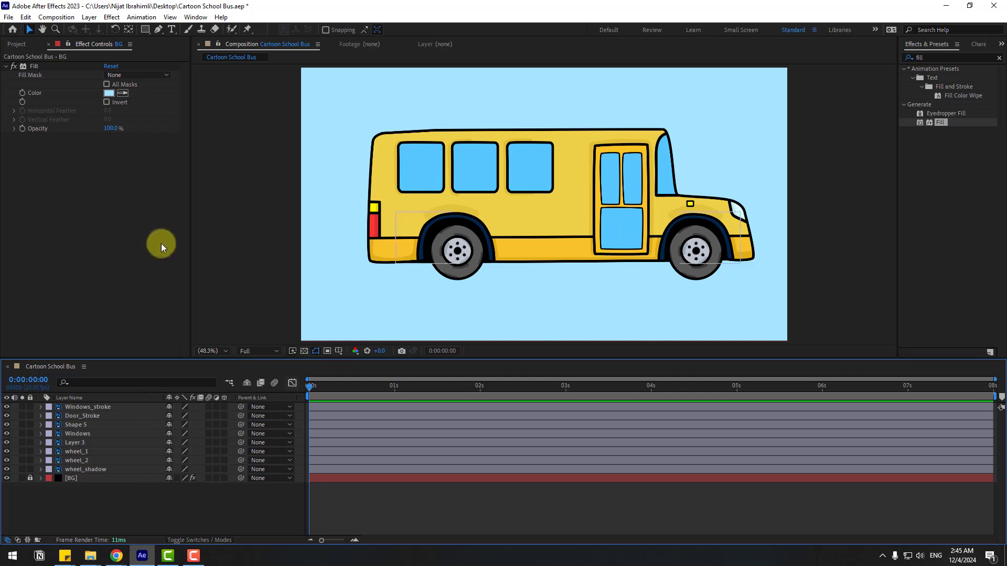
Step: Add a Null Object with a centred anchor, positioned at the bus's lower body
left_click(89, 18)
mouse_move(94, 31)
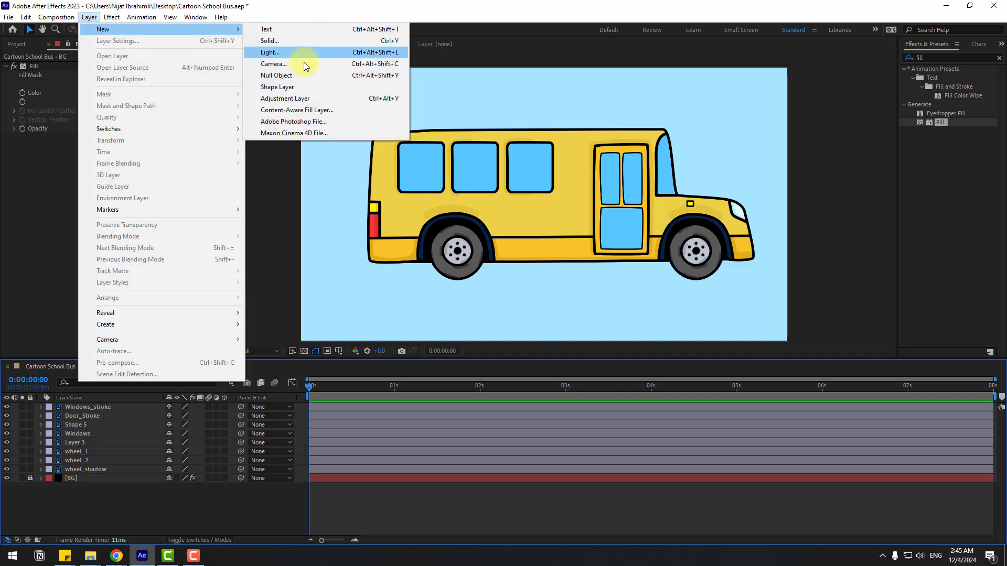
left_click(286, 76)
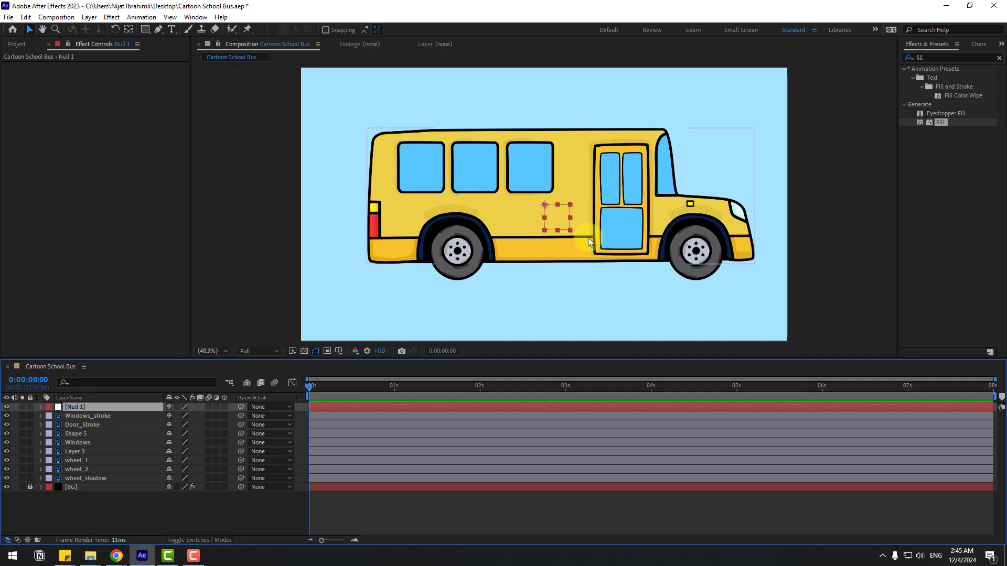
double_click(130, 28)
left_click(29, 30)
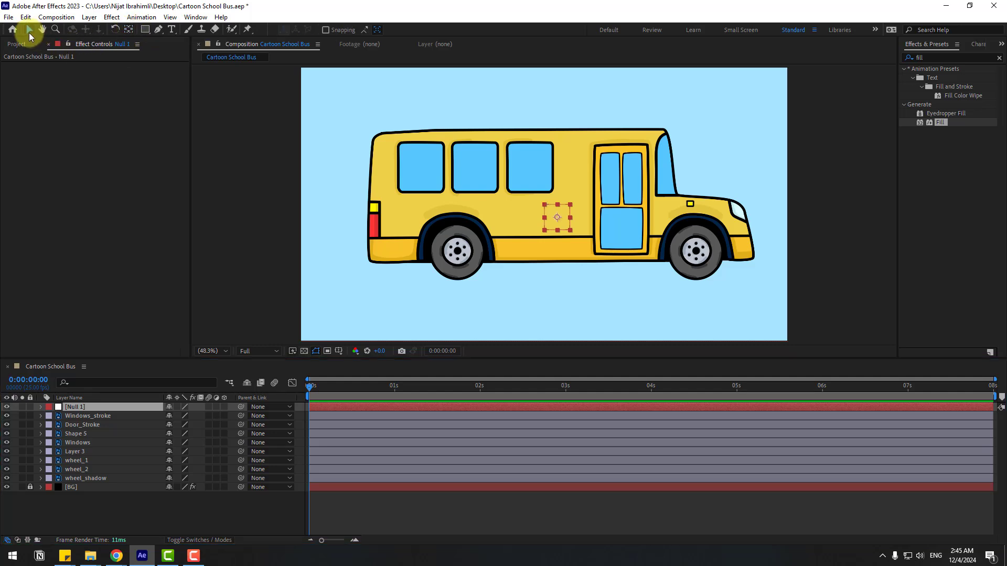
left_click_drag(561, 220, 562, 260)
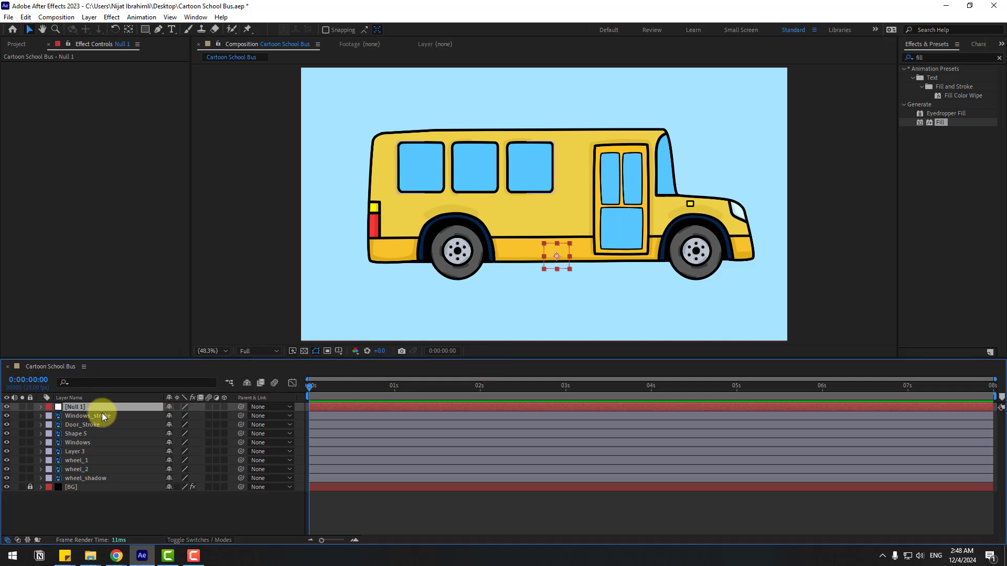
Step: Parent the bus layers from Windows_stroke to wheel_shadow to Null 1 and scale it to 65%
left_click(101, 415)
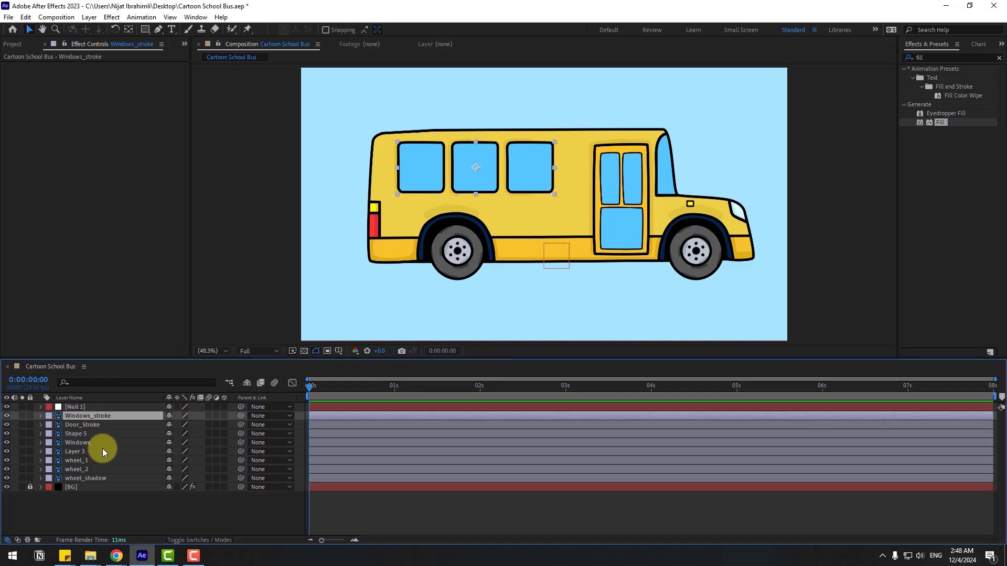
left_click(84, 476, "shift")
left_click_drag(241, 416, 74, 408)
left_click(75, 408)
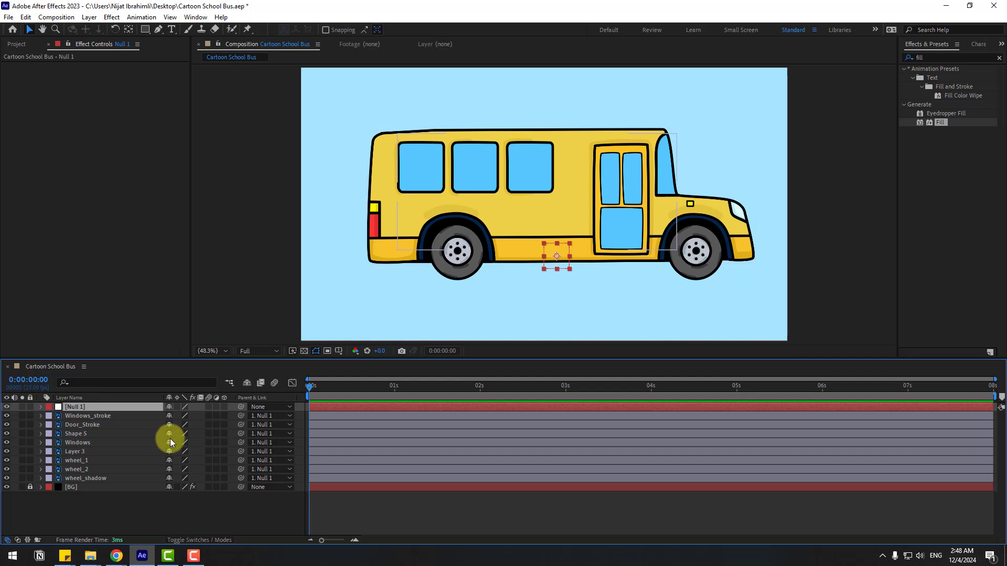
key("s")
mouse_move(183, 418)
left_mouse_down()
mouse_move(161, 414)
mouse_move(170, 414)
left_mouse_up()
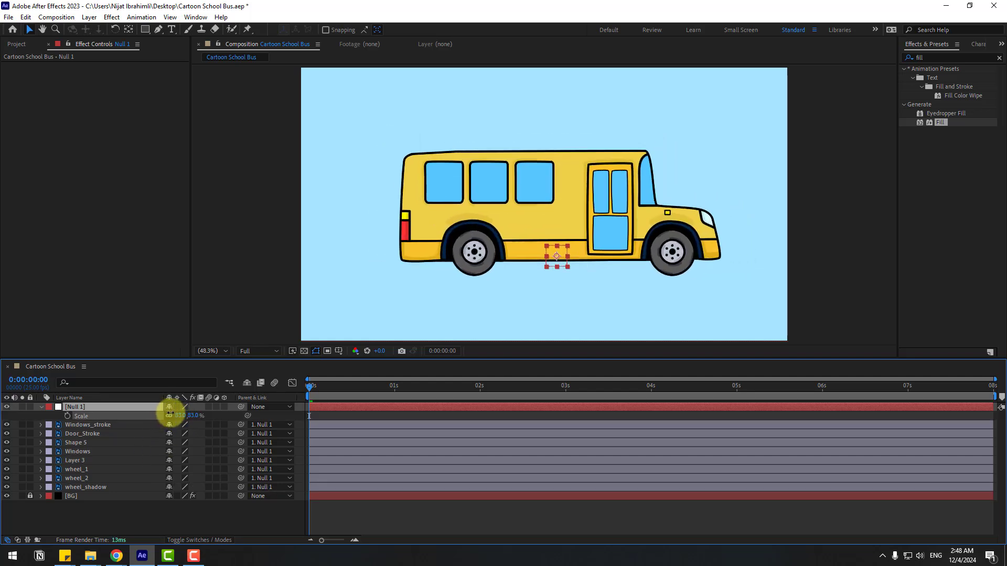
left_click(39, 409)
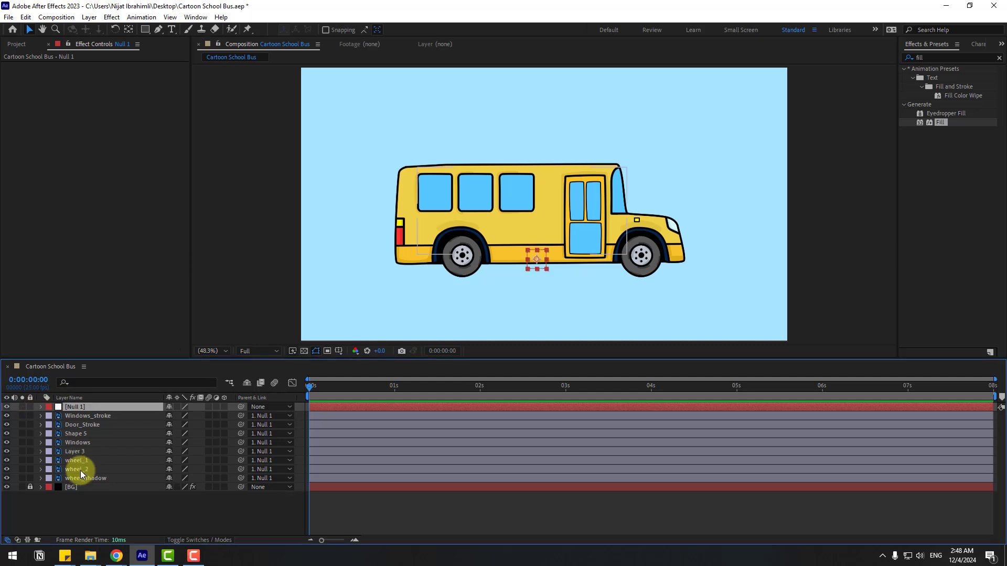
Step: Set the parent of wheel_1 and wheel_2 to None
left_click(84, 462)
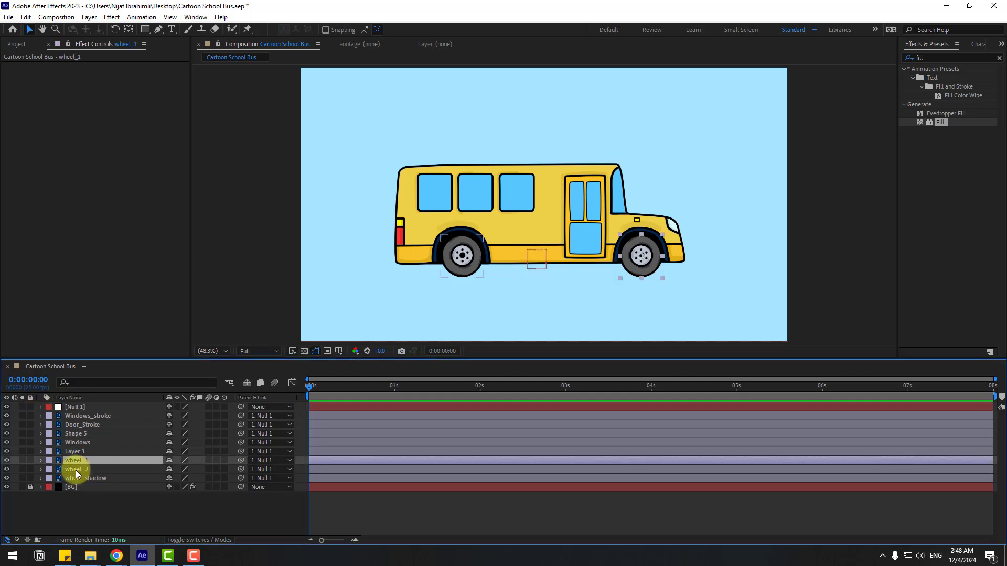
left_click(76, 472, "ctrl")
left_click(259, 461)
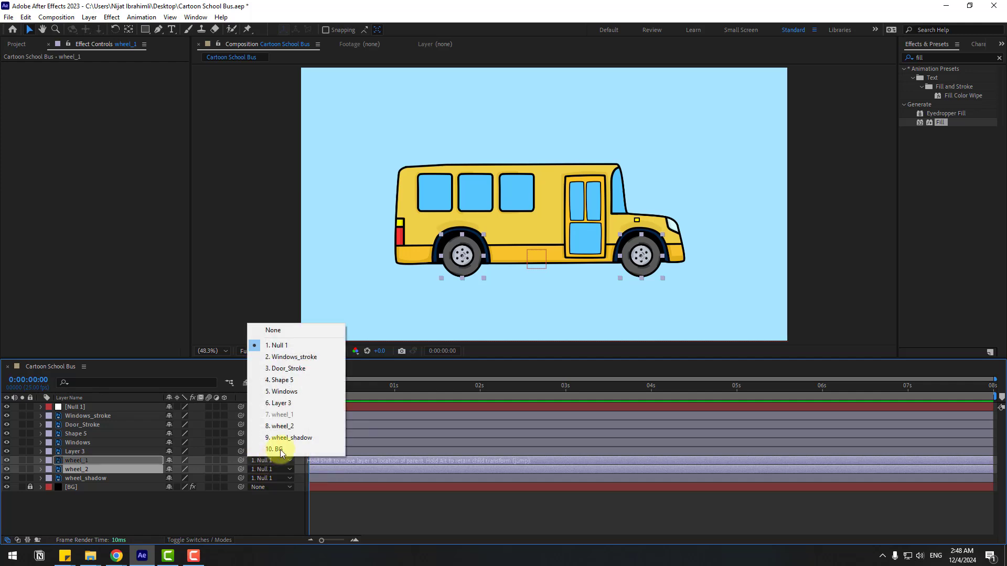
left_click(279, 331)
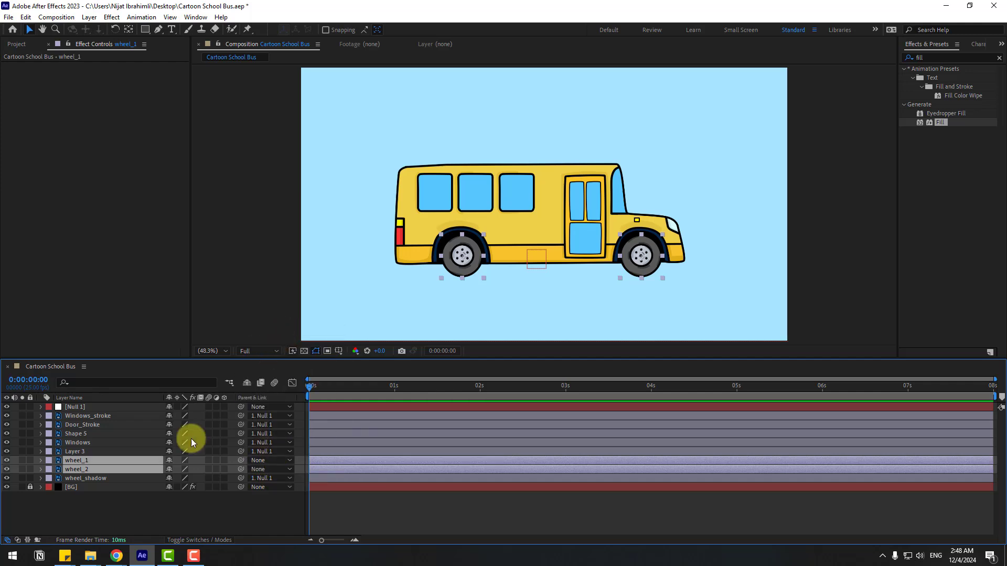
left_click(87, 499)
left_click(75, 406)
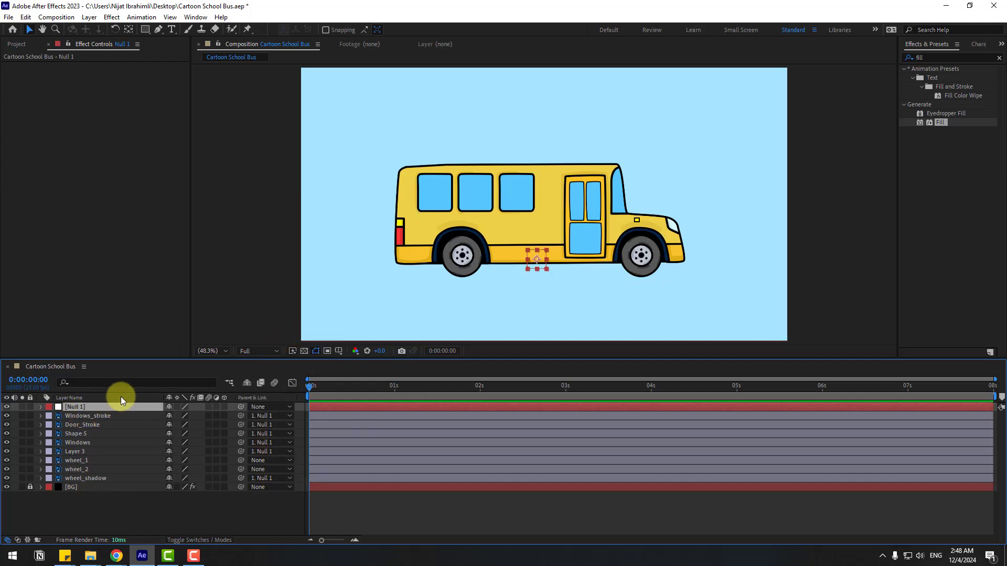
Step: Keyframe Null 1's Position at frames 0, 10 and 20 (749.5, 767.5, 749.5)
key("p")
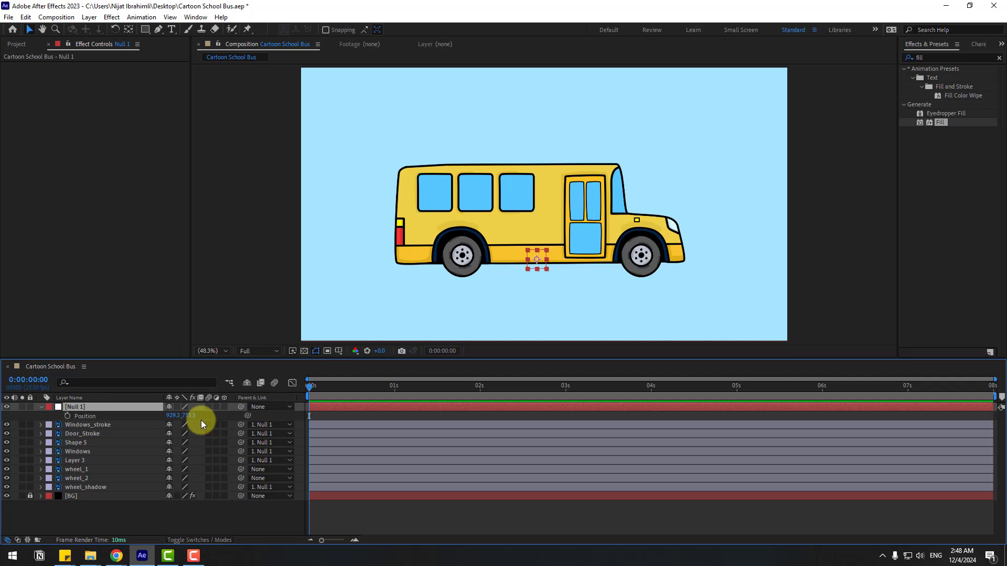
left_click(67, 416)
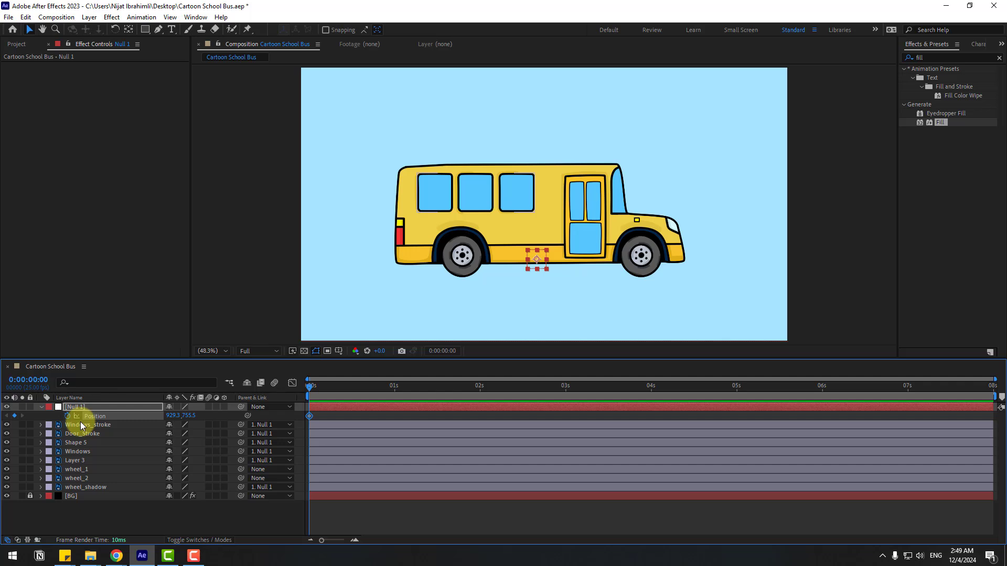
key("shift+Page_Down")
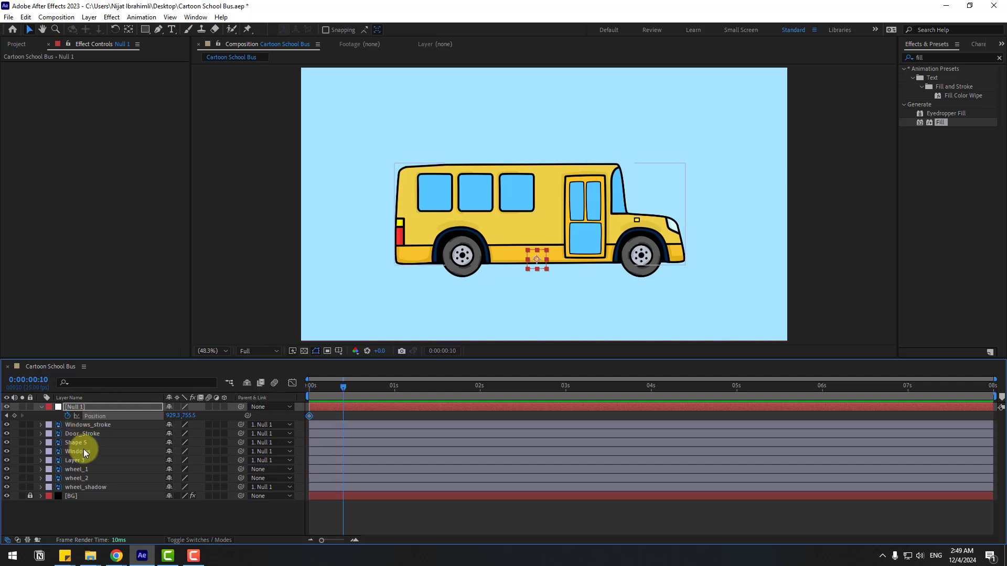
key("Down")
key("Down")
key("Down")
key("Down")
key("Down")
key("Down")
key("Down")
key("Down")
key("Down")
key("Down")
key("Down")
key("Down")
key("Down")
key("Down")
key("Down")
key("Down")
key("Down")
key("Down")
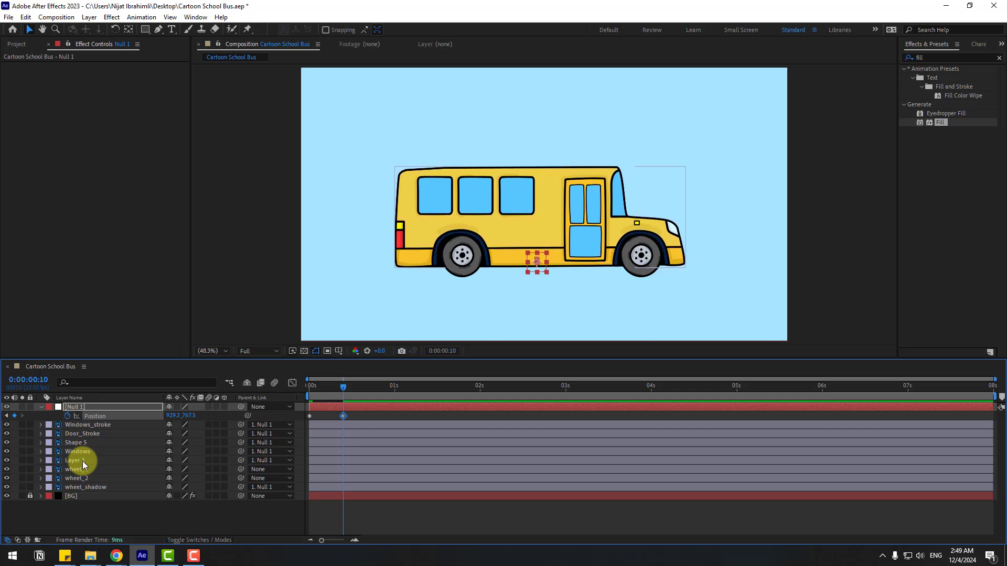
left_click_drag(341, 386, 307, 390)
left_click(310, 416)
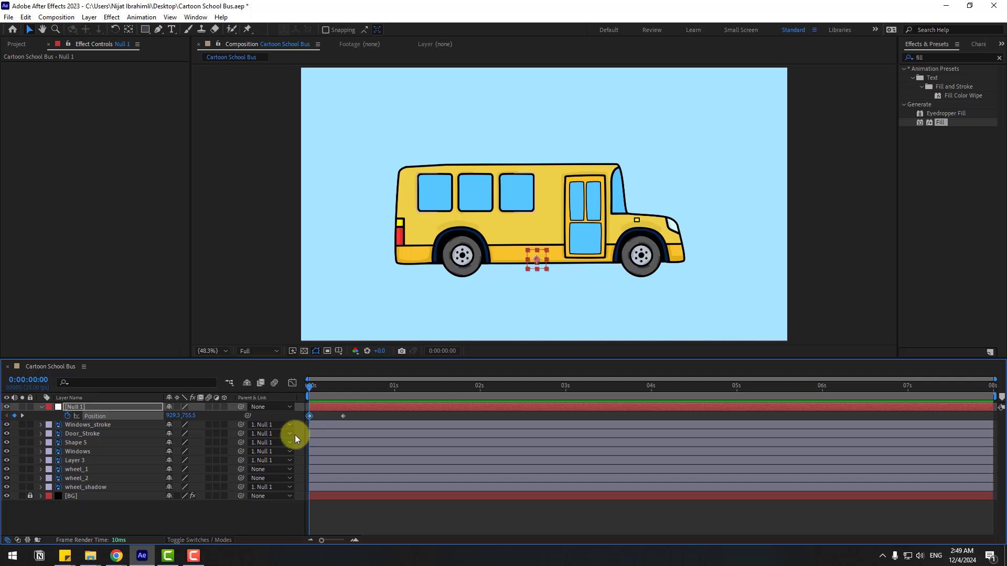
key("Up")
key("Up")
key("Up")
key("Up")
key("Up")
key("Up")
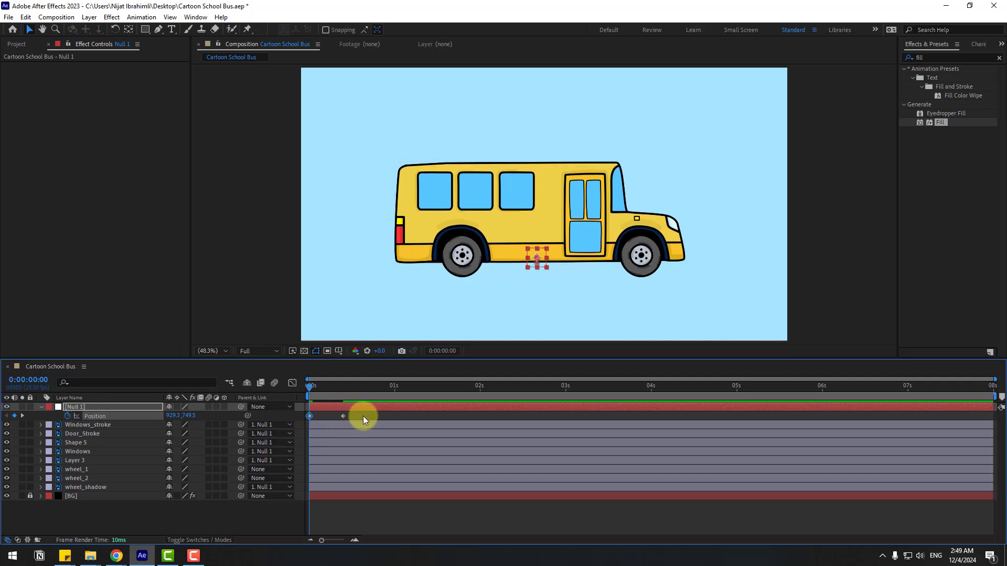
left_click(343, 386)
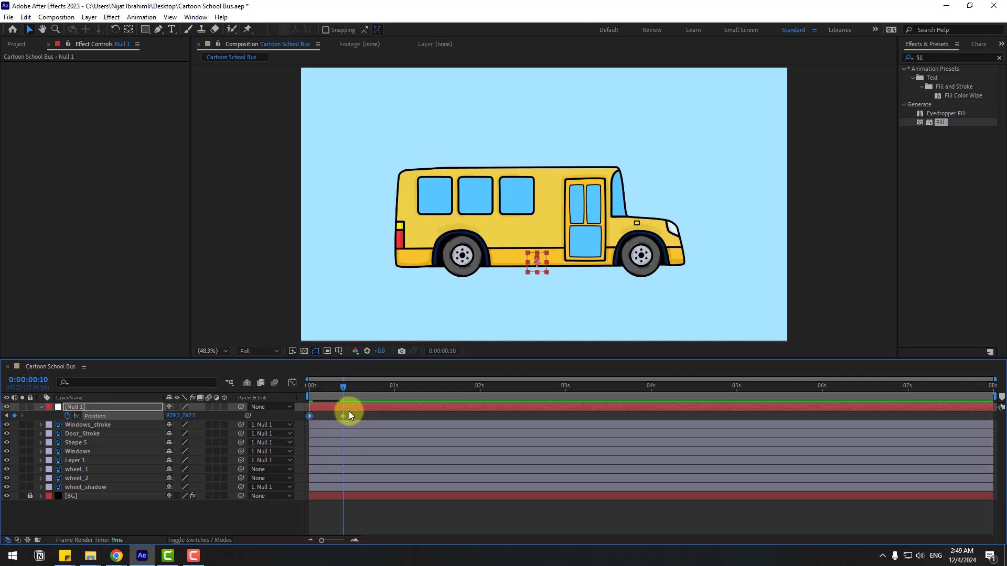
key("shift+Page_Down")
key("ctrl+v")
Step: Apply Easy Ease to the three Position keyframes and preview the bounce
left_click_drag(386, 414, 298, 426)
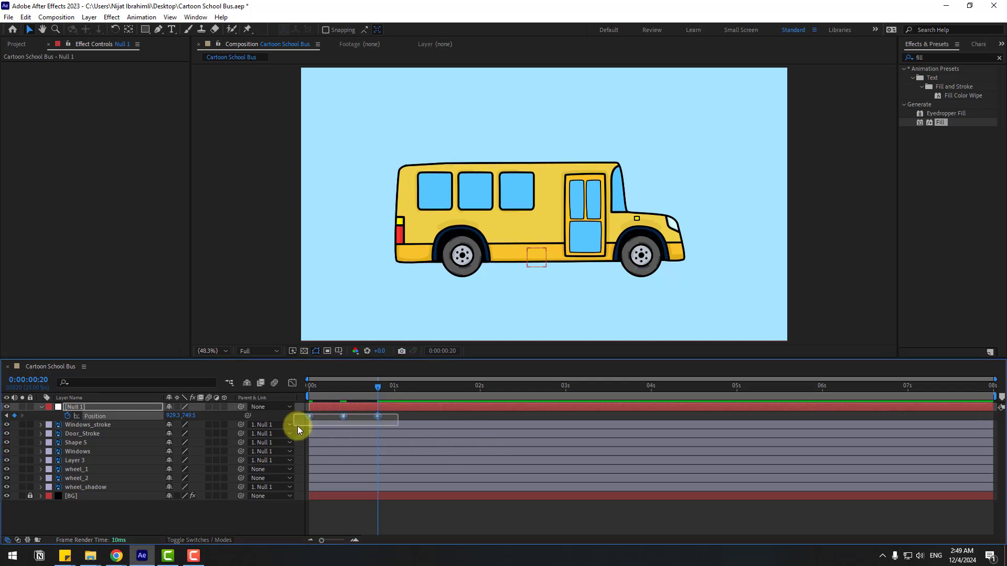
right_click(310, 416)
mouse_move(328, 411)
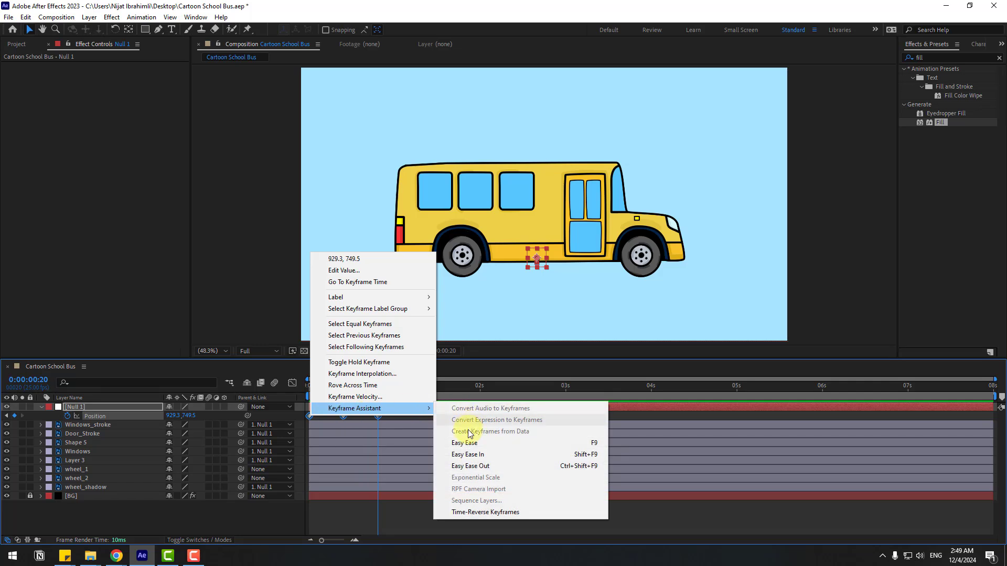
left_click(582, 443)
key("space")
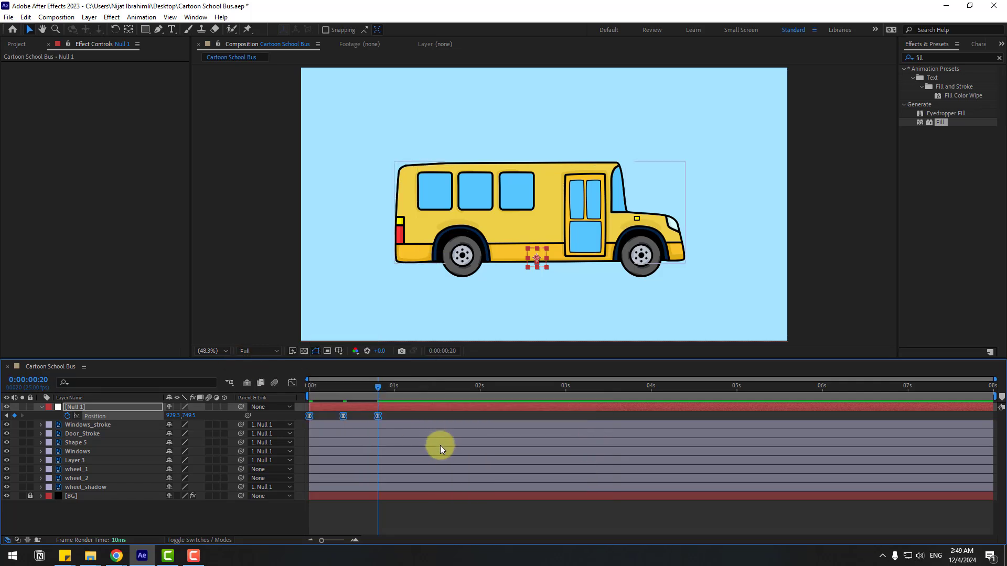
key("space")
left_click(394, 415)
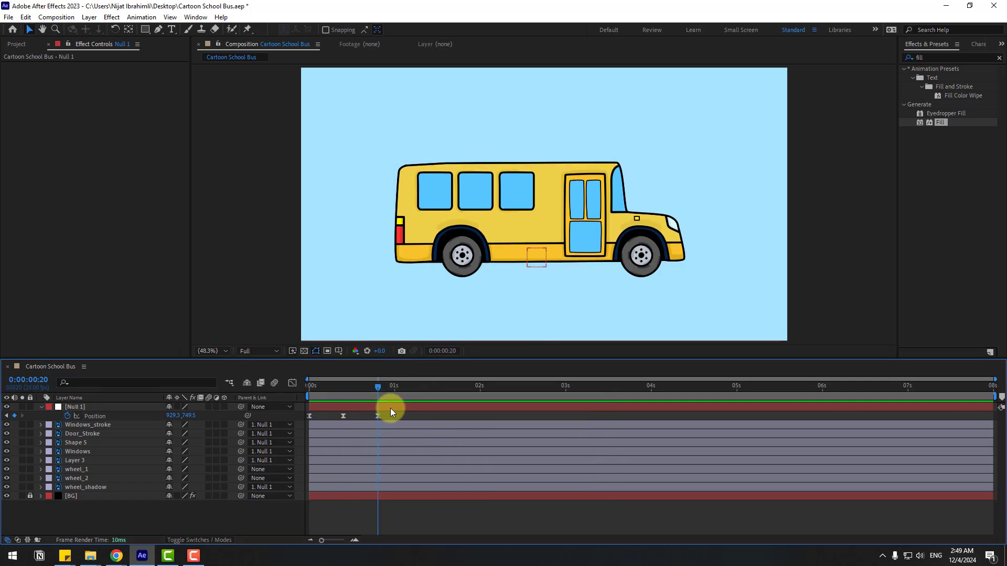
left_click_drag(369, 386, 303, 395)
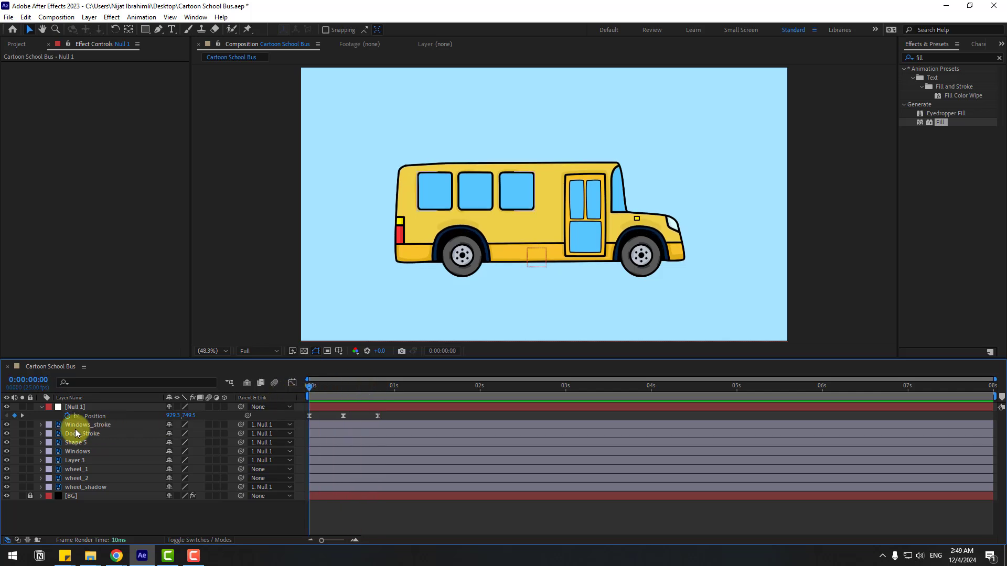
Step: Add a loopOutDuration cycle expression to Null 1's Position so the bounce repeats
left_click(68, 417, "alt")
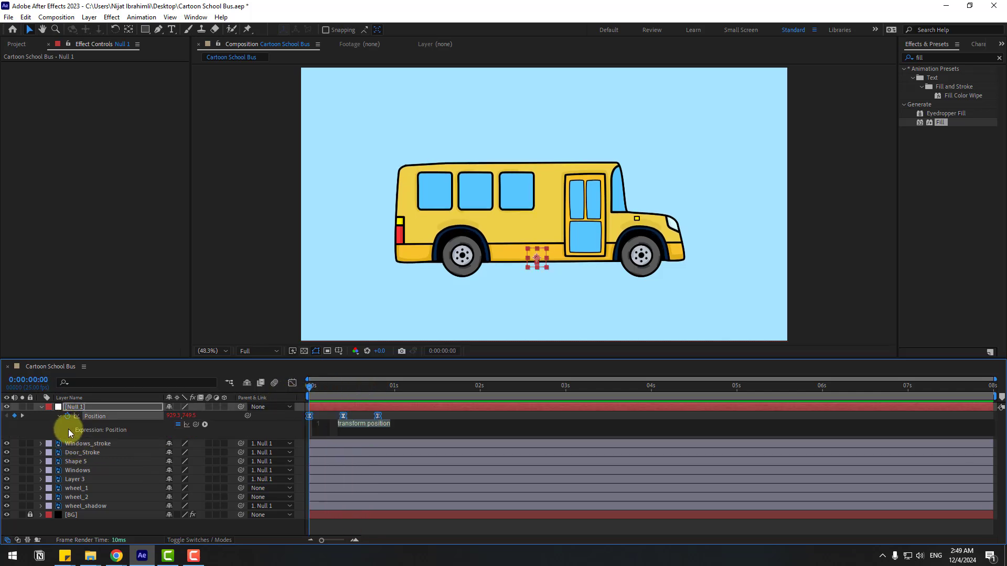
left_click(205, 425)
mouse_move(284, 361)
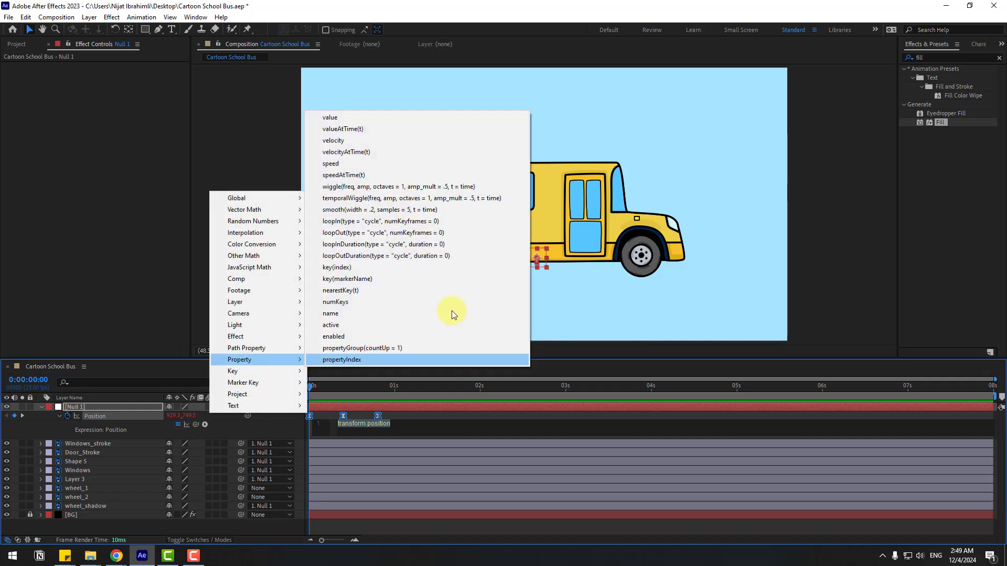
left_click(442, 259)
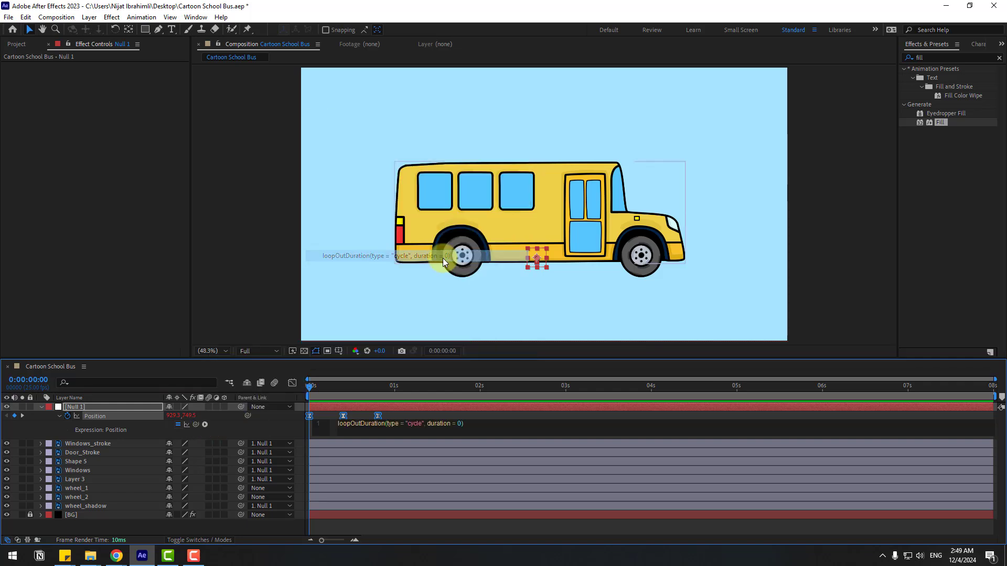
left_click(399, 416)
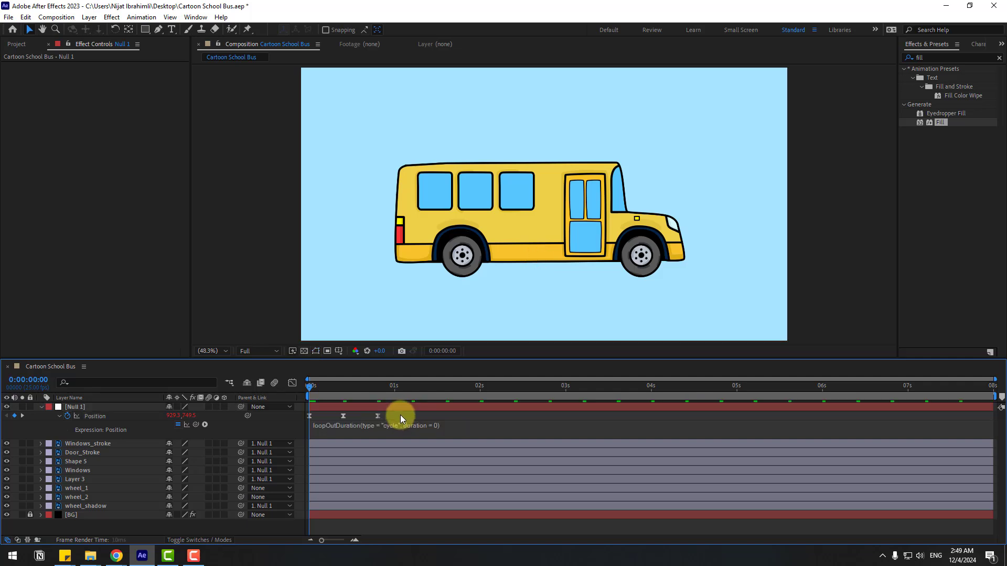
key("space")
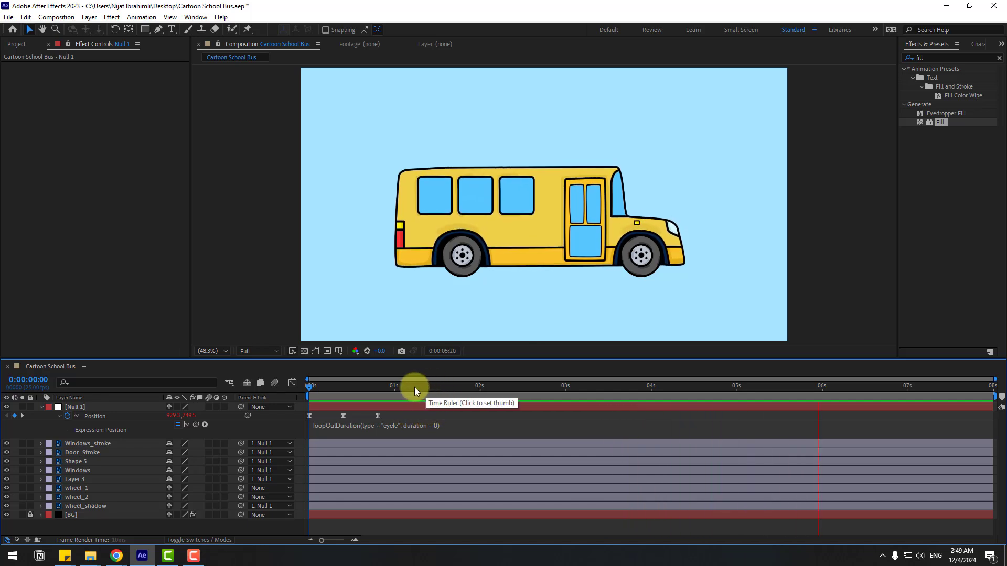
key("space")
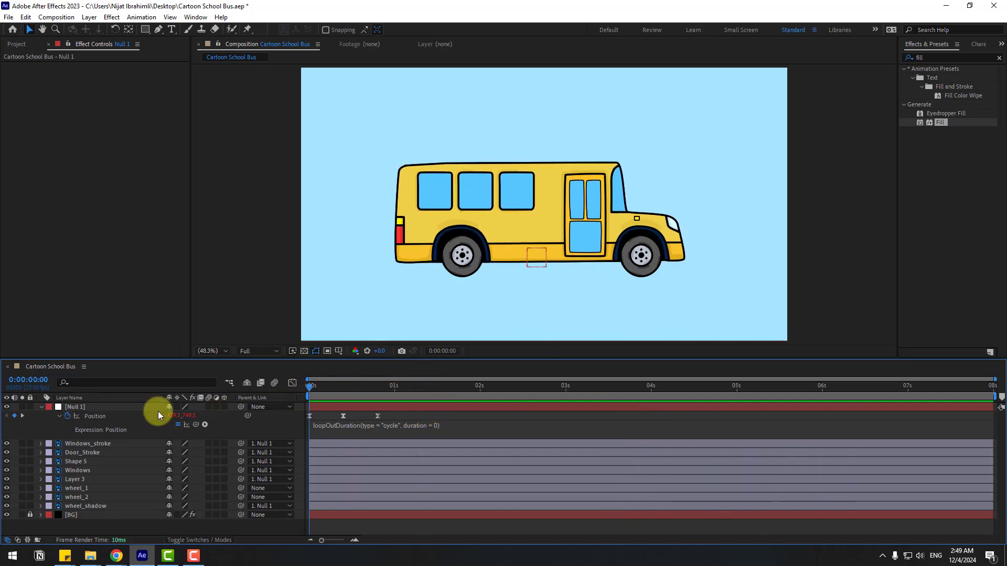
left_click(79, 408)
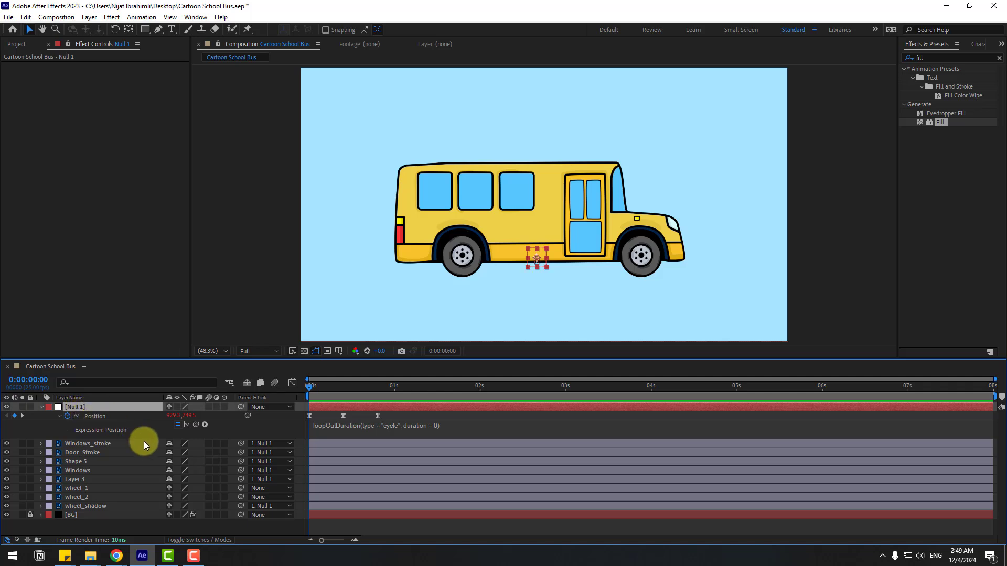
key("shift+r")
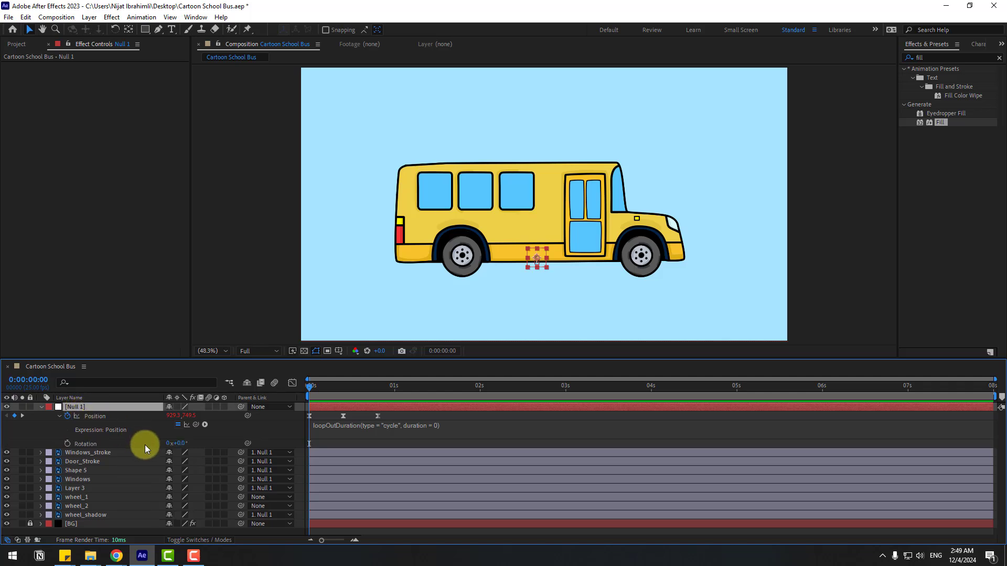
Step: Keyframe Null 1's Rotation at 0.5° at frame 0, -0.5° at frame 10, and 0.5° at frame 20
left_click(68, 444)
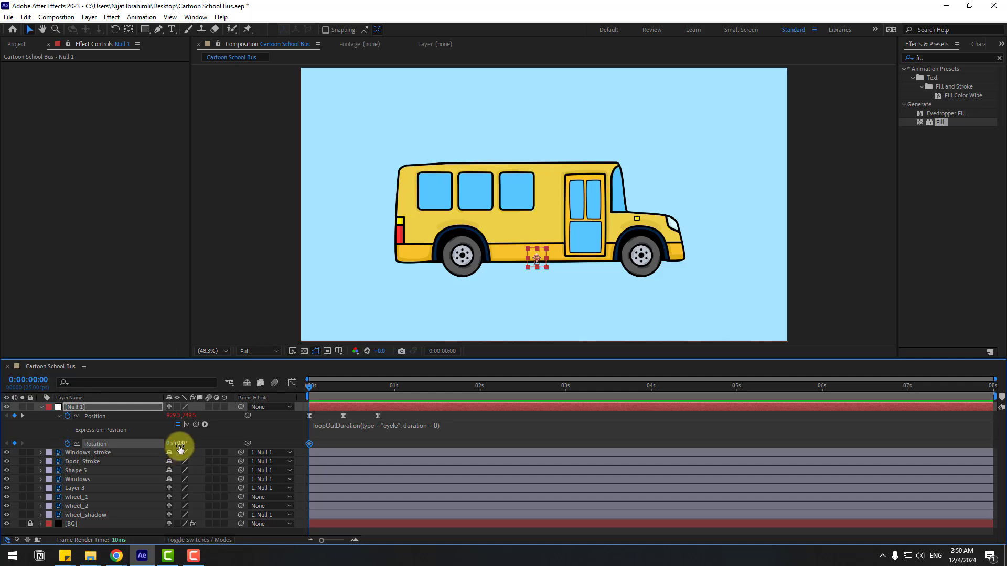
left_click(178, 444)
type("0.5")
key("Return")
left_click_drag(328, 389, 344, 388)
left_click(181, 444)
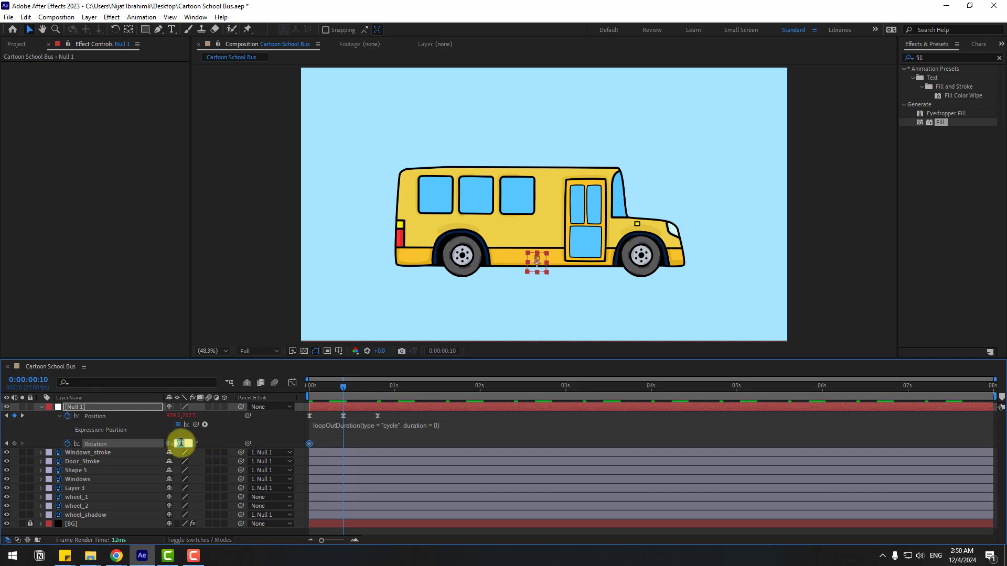
type("-0.5")
key("Return")
left_click_drag(367, 388, 376, 385)
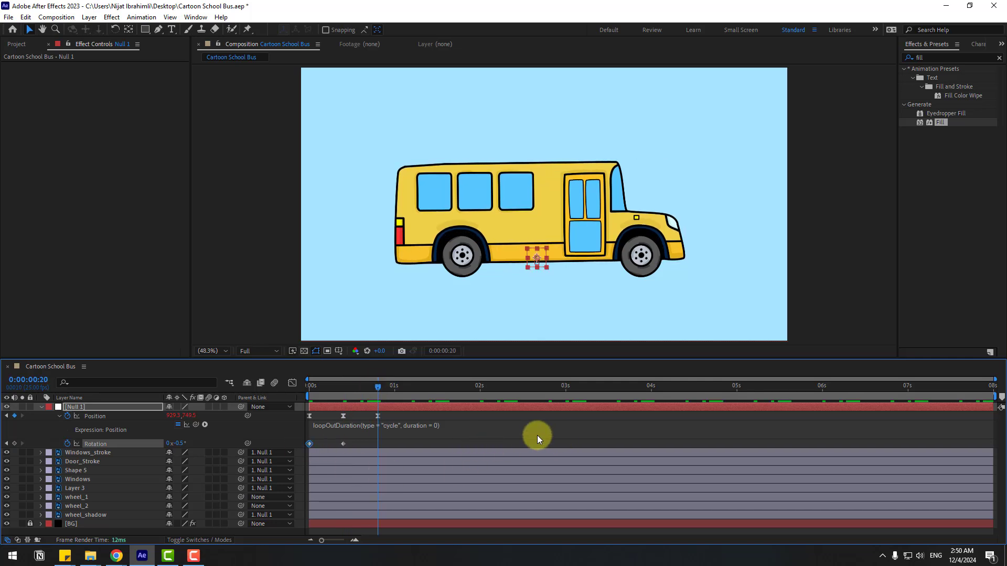
key("ctrl+v")
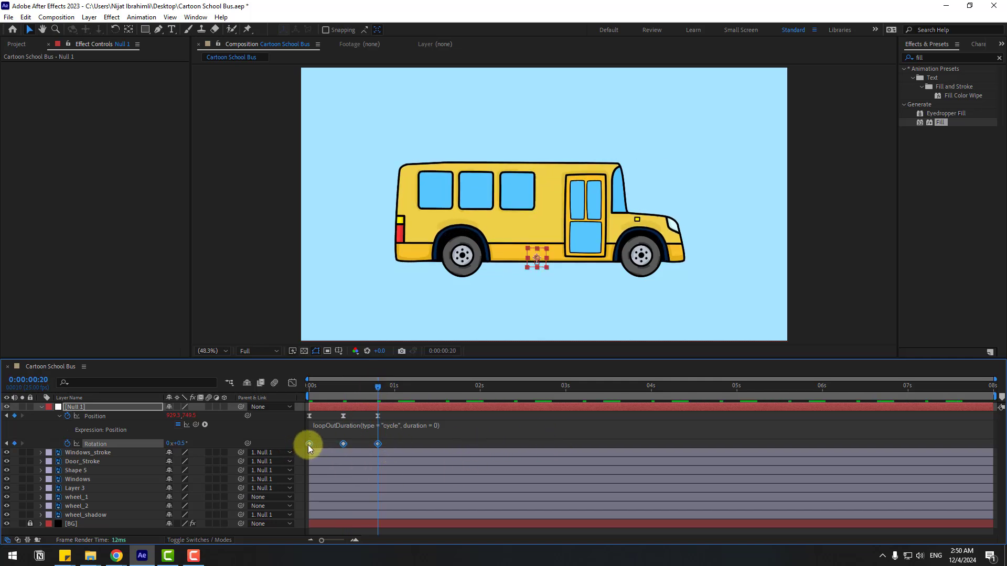
Step: Apply Easy Ease to the three Rotation keyframes
left_click(310, 444, "shift")
right_click(309, 444)
mouse_move(312, 442)
left_click(465, 466)
Step: Add a loopOutDuration cycle expression to Null 1's Rotation and preview the loop
left_click(68, 444, "alt")
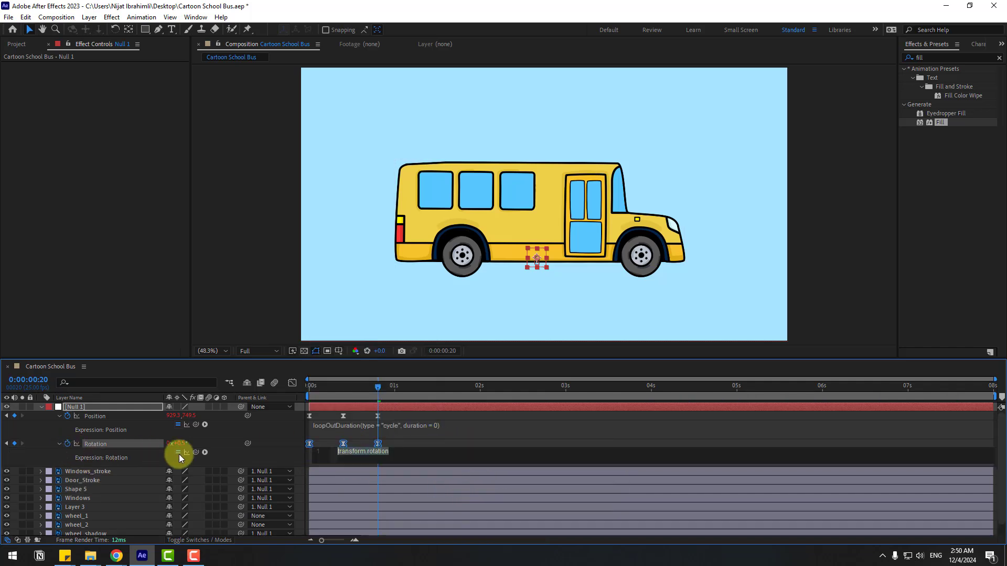
left_click(205, 452)
mouse_move(300, 385)
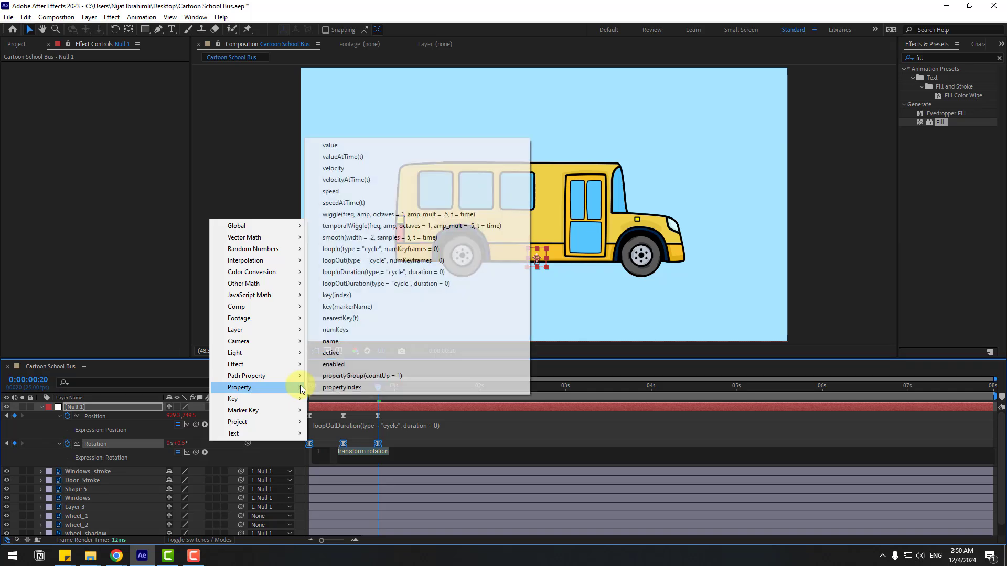
left_click(451, 284)
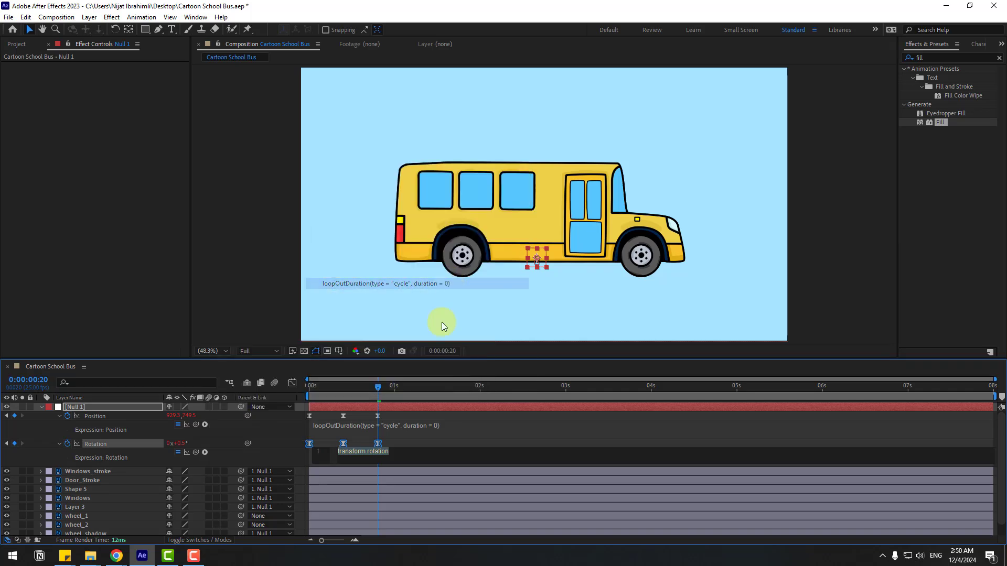
left_click(399, 438)
key("space")
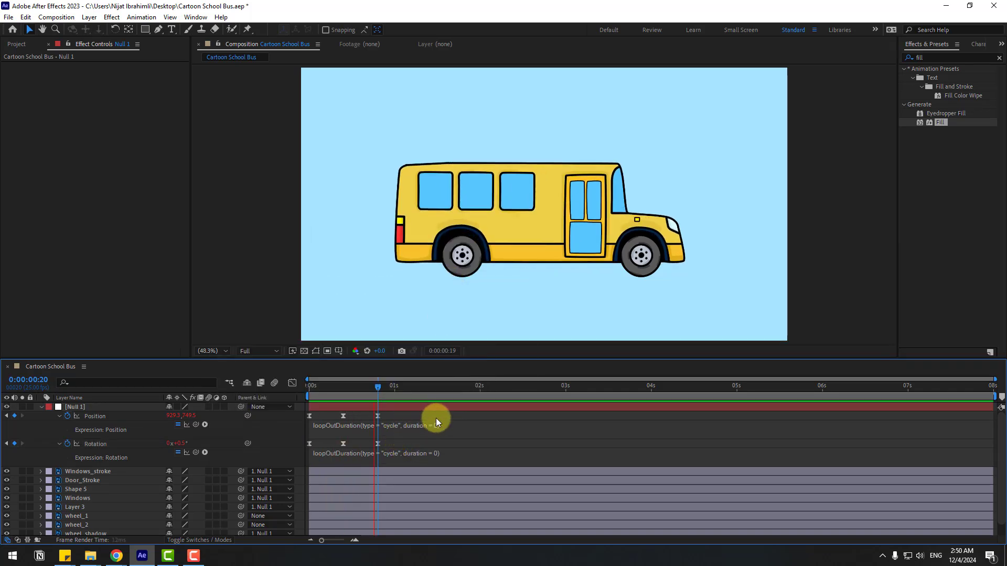
left_click(384, 391)
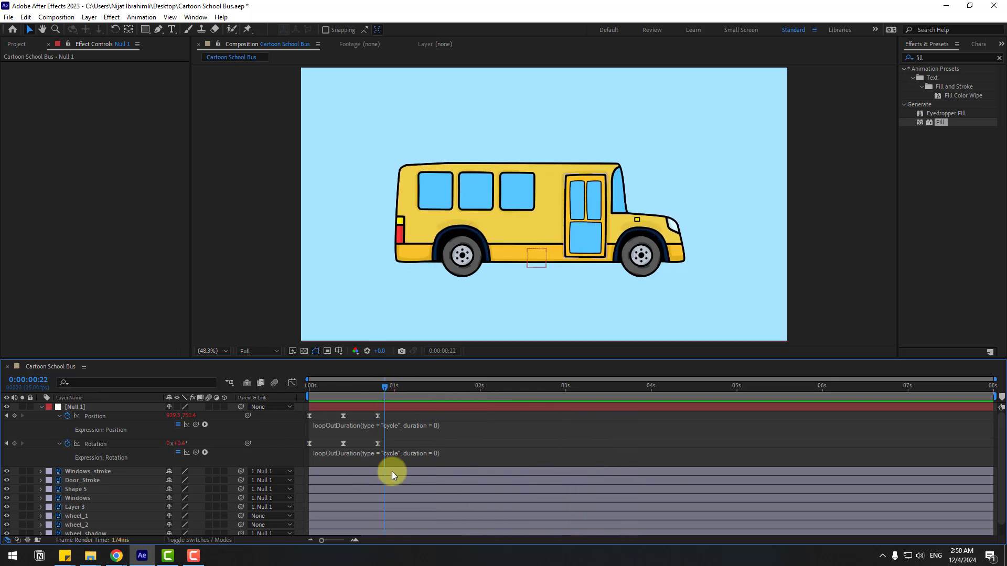
Step: Time-compress the Rotation keyframes closer together so the rocking is faster
left_click_drag(388, 443, 297, 446)
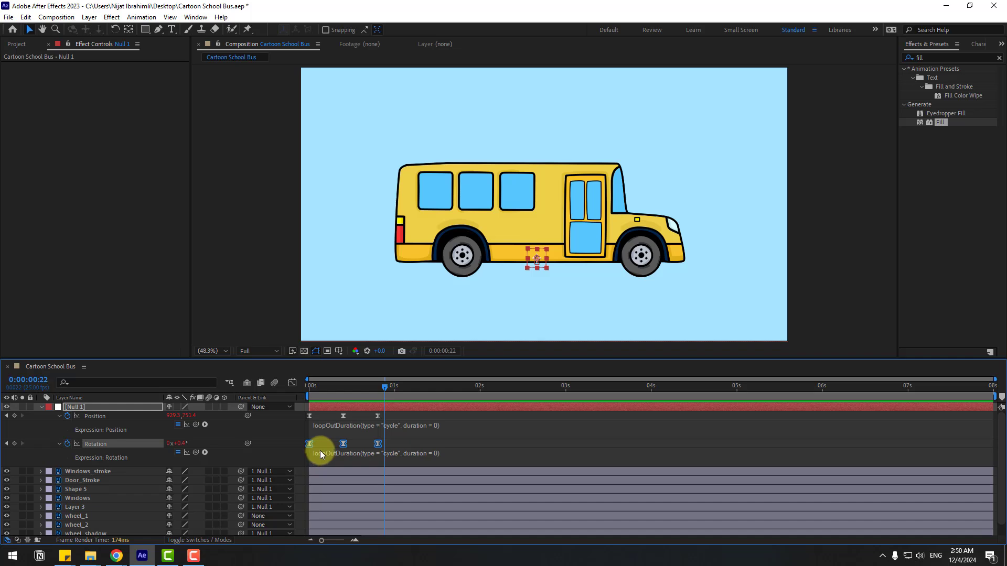
left_click_drag(375, 445, 364, 446)
key("space")
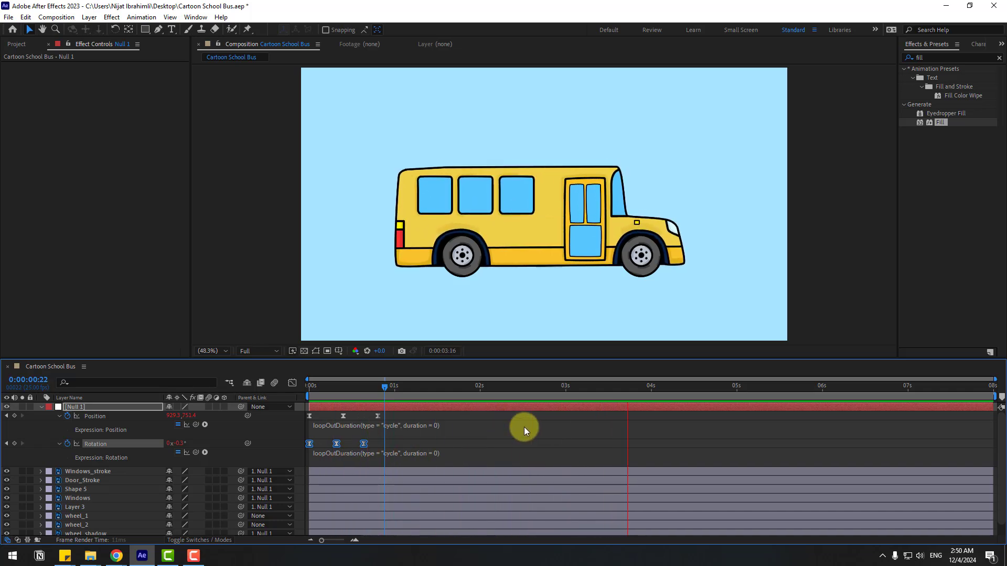
left_click_drag(386, 391, 258, 405)
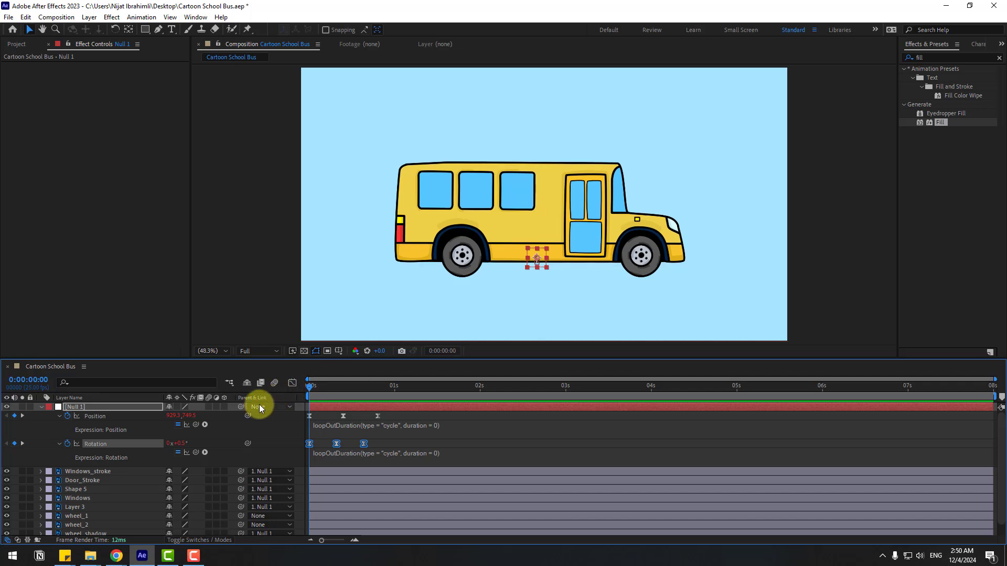
Step: Start Rotation keyframes at 0° on both wheel_1 and wheel_2
scroll(160, 469, "down", 1)
left_click(87, 505)
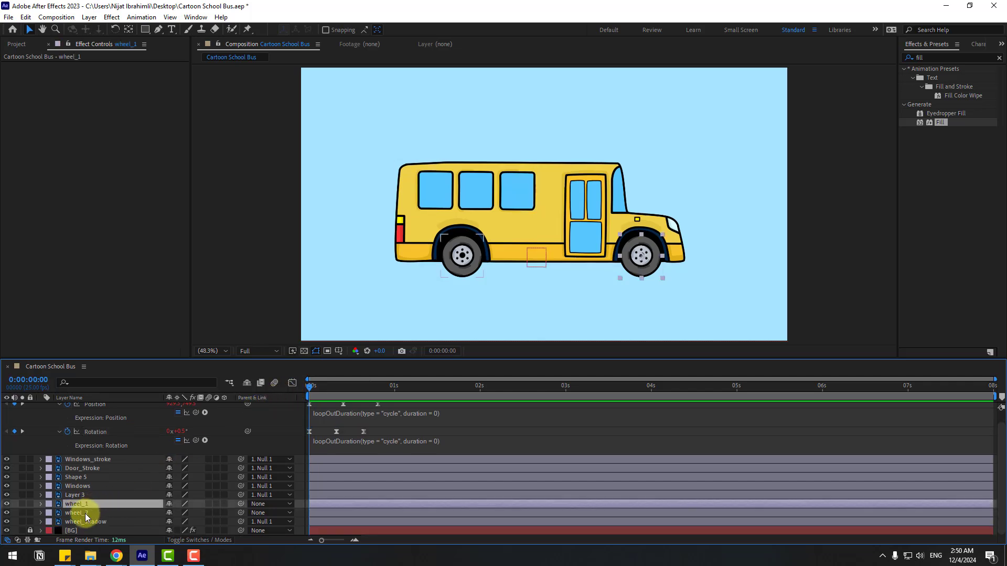
left_click(85, 514, "shift")
key("r")
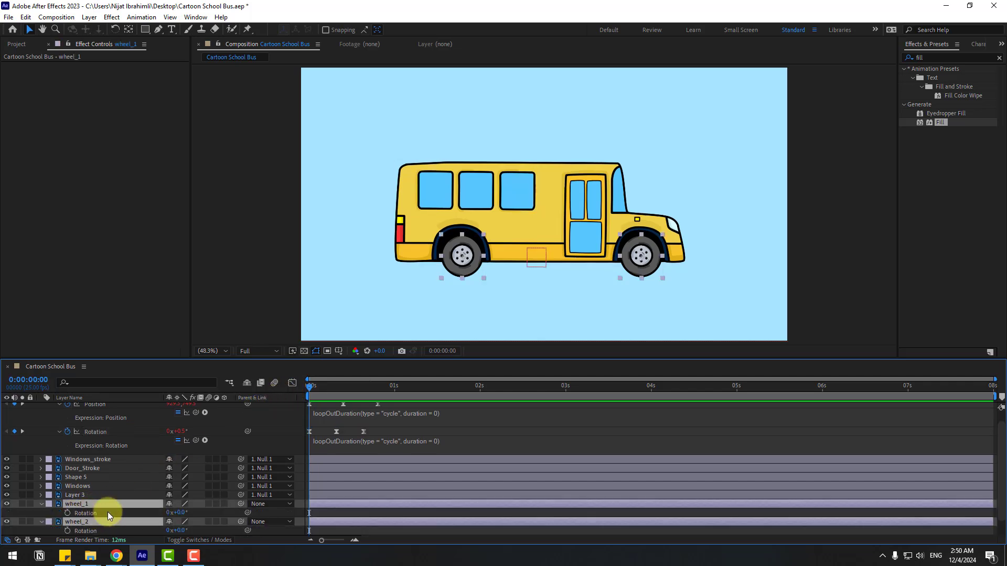
scroll(102, 511, "down", 1)
left_click(68, 496)
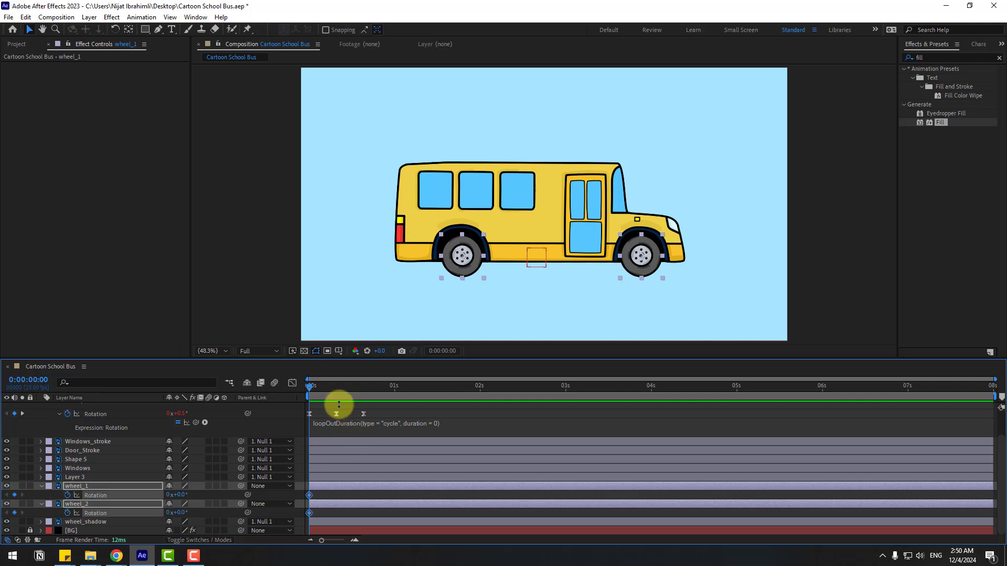
Step: Set the wheels to 10 revolutions at the last frame, 0:00:07:24, and preview the spin
left_click_drag(317, 387, 991, 393)
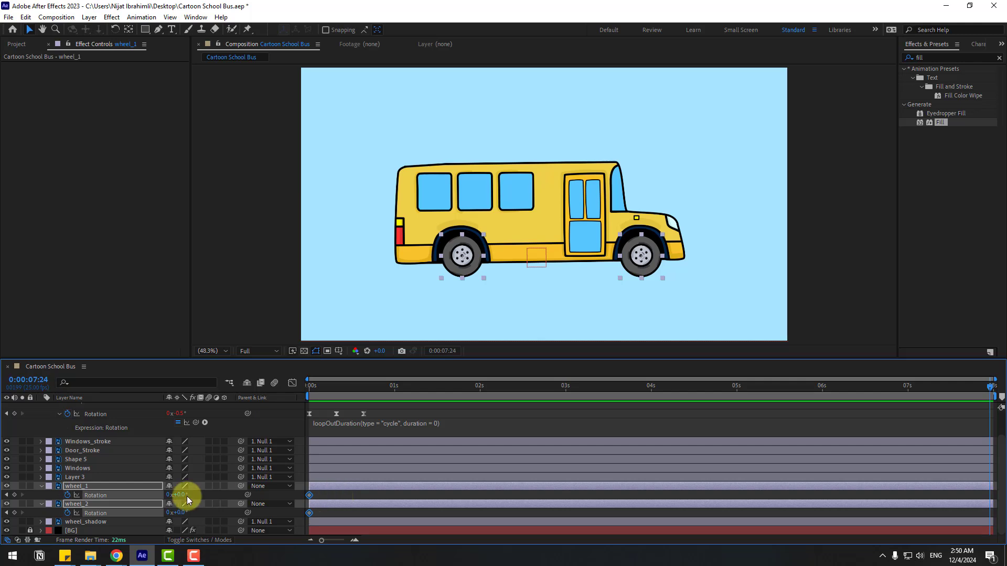
left_click(168, 495)
type("10")
key("Return")
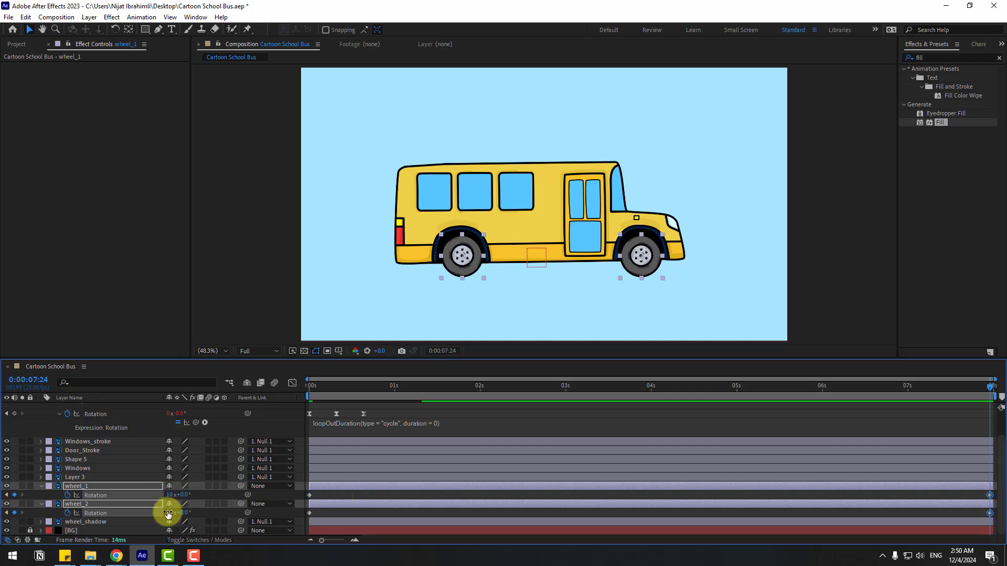
left_click(320, 496)
key("space")
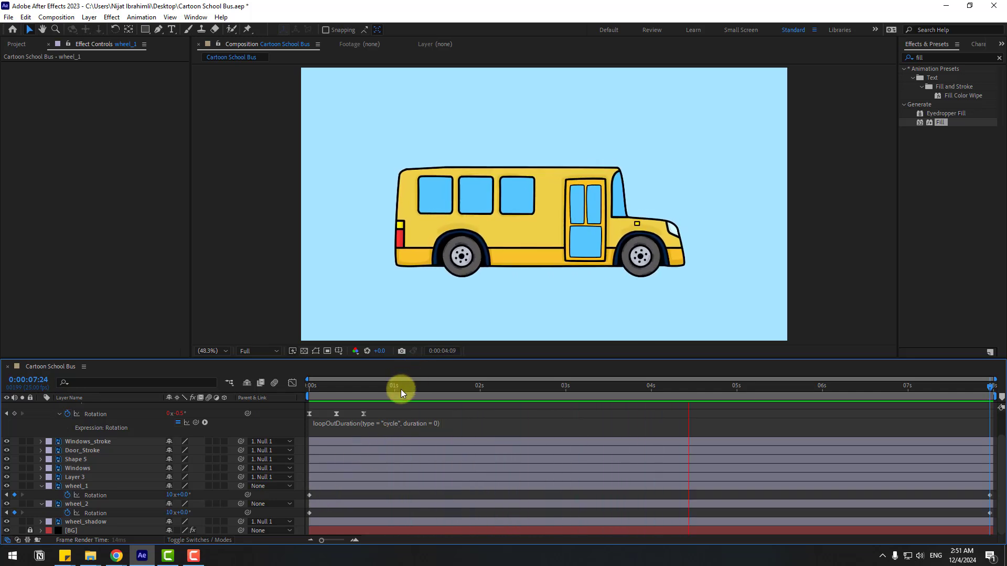
key("space")
scroll(114, 433, "up", 2)
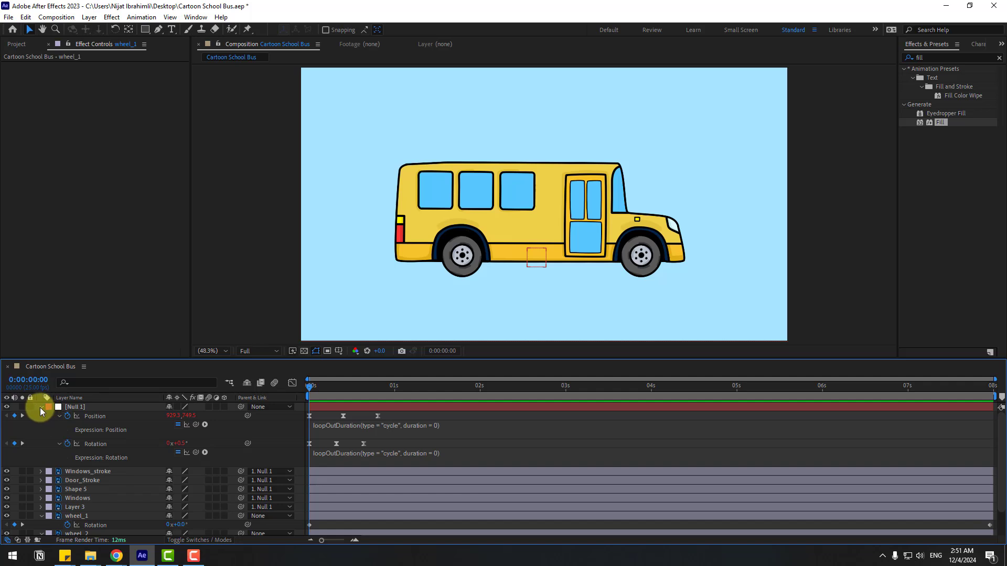
Step: Collapse the property rows of Null 1, wheel_1 and wheel_2
left_click(40, 407)
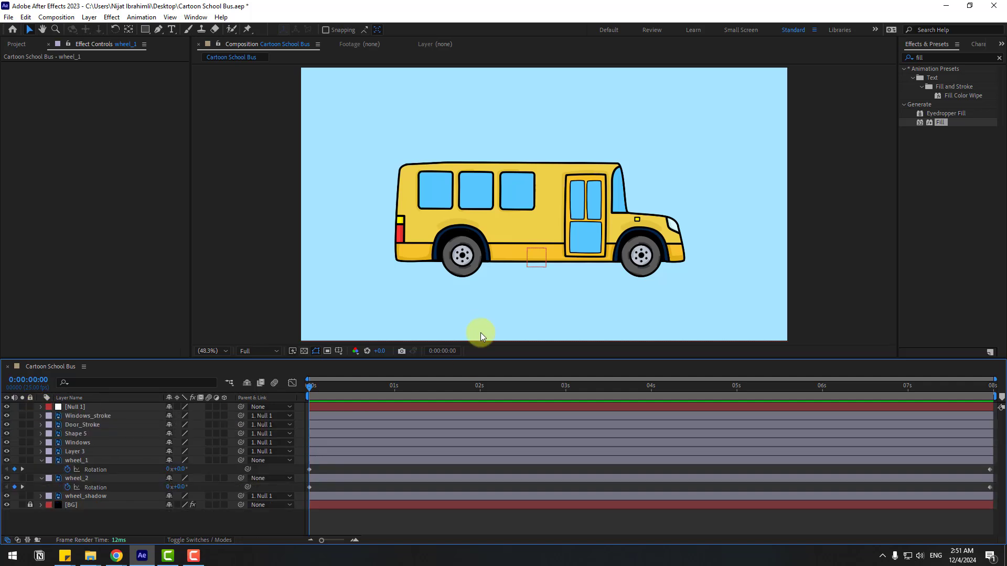
left_click(41, 461)
left_click(42, 470)
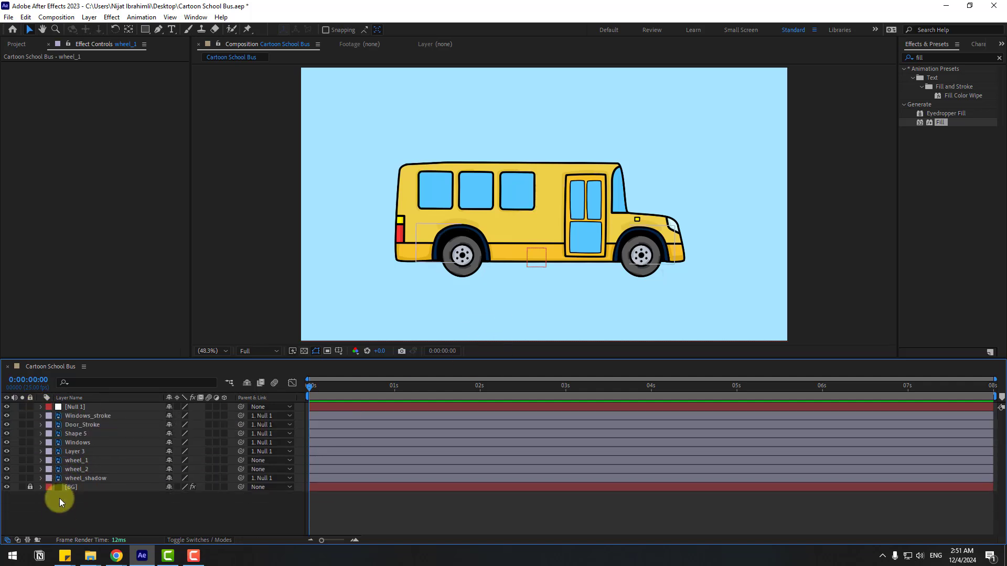
Step: Draw a tall, narrow rectangle shape over the rear of the bus
left_click(146, 31)
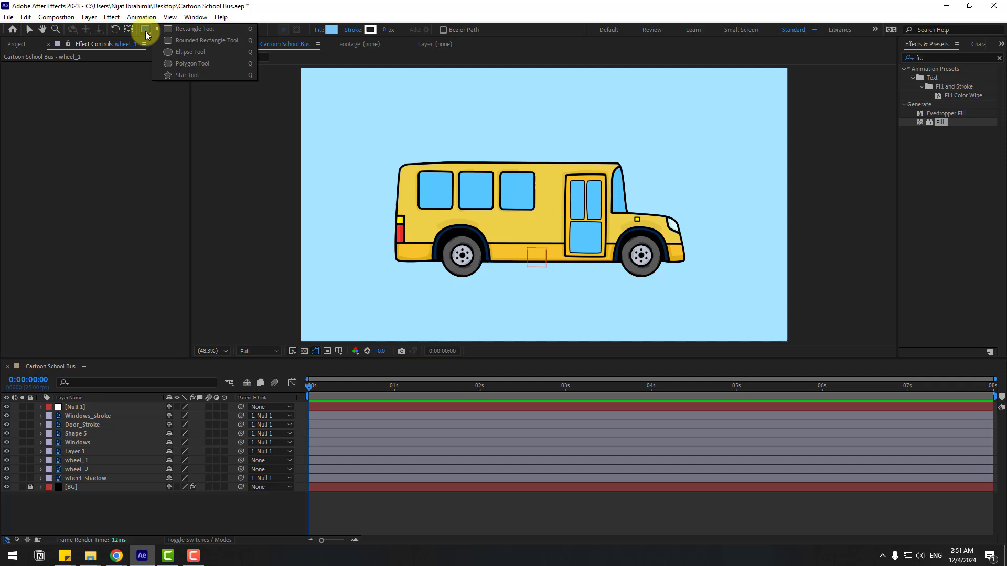
left_click(190, 31)
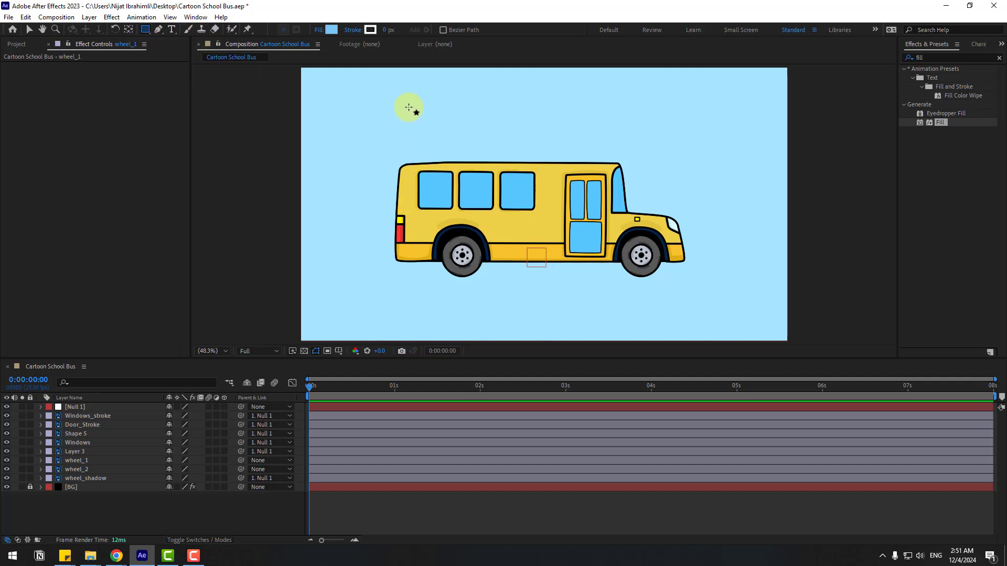
left_click_drag(418, 88, 433, 324)
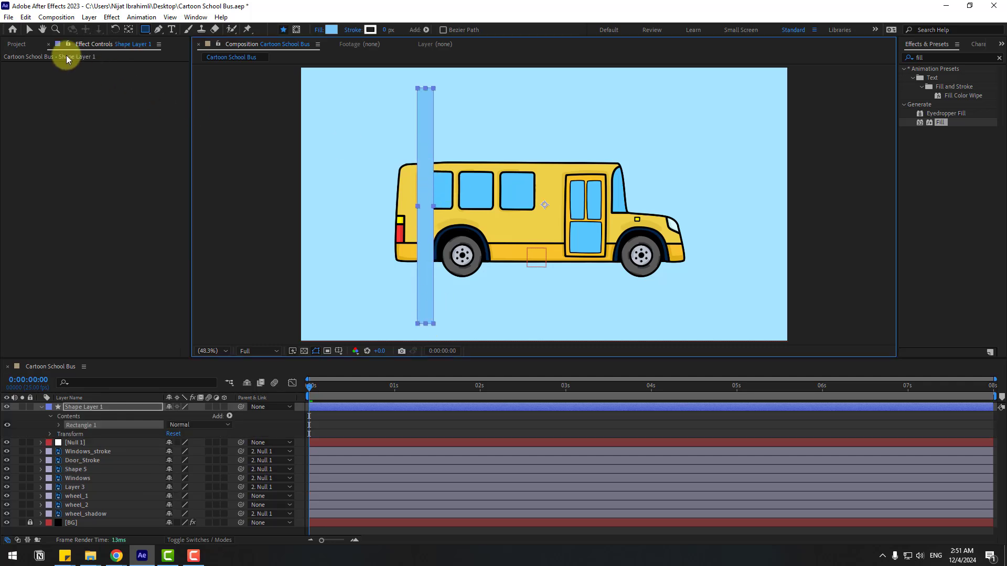
left_click(28, 29)
scroll(467, 159, "up", 4)
left_click_drag(402, 168, 509, 213)
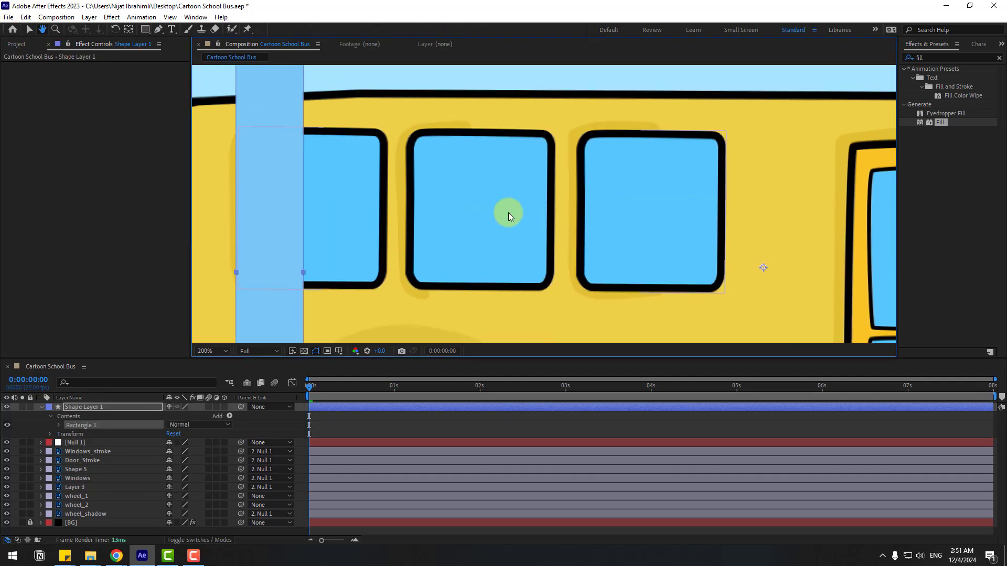
Step: Set Rectangle 1's fill to pale blue 93DDFF, sampled from the window blue and lightened
left_click(413, 30)
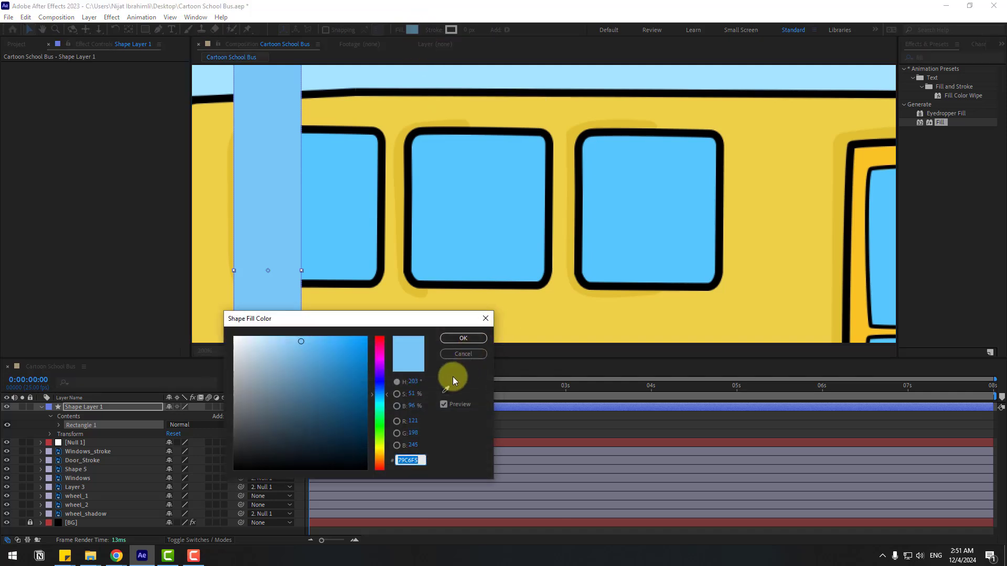
left_click(446, 391)
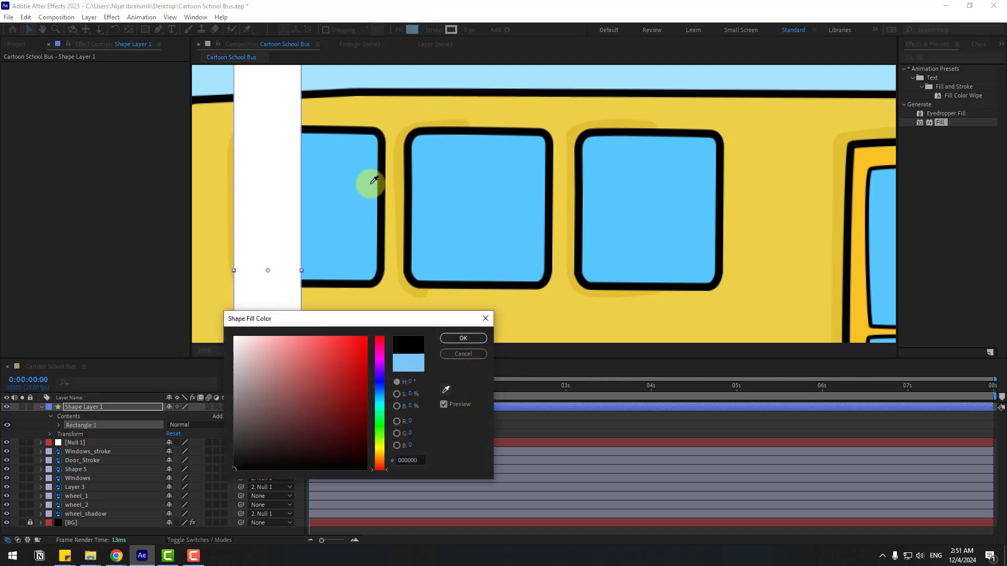
left_click(352, 161)
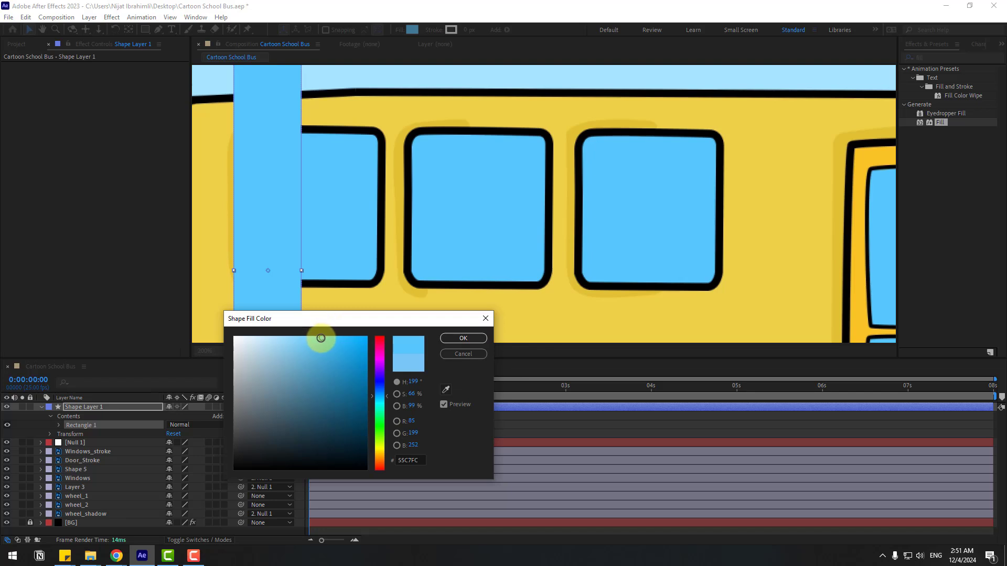
left_click_drag(321, 338, 300, 337)
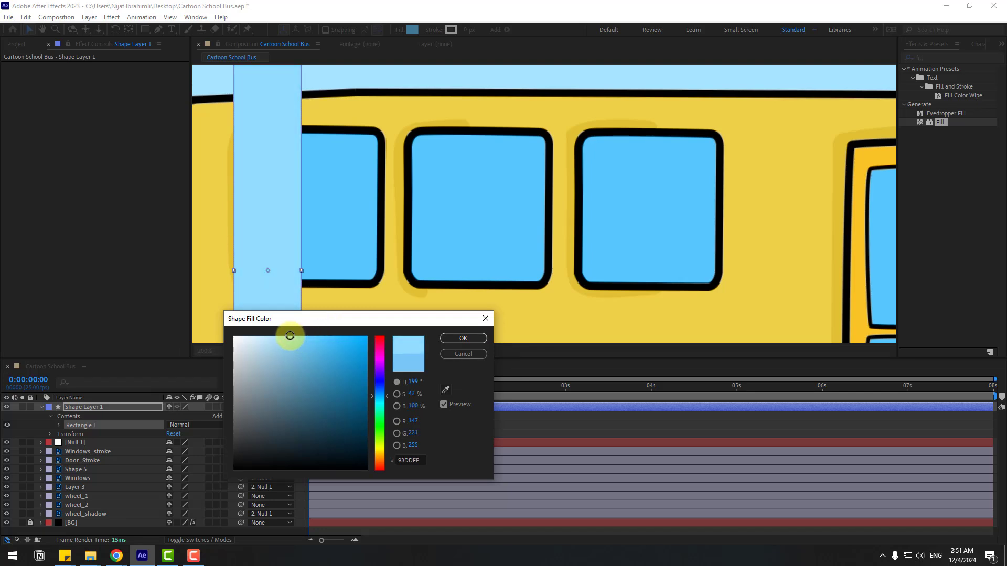
left_click(449, 339)
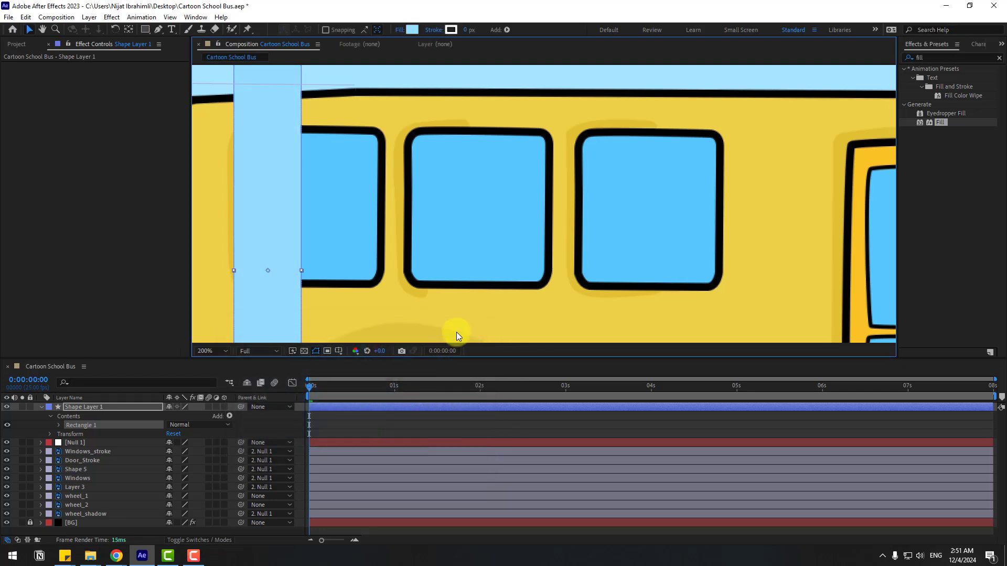
Step: Rename Shape Layer 1 to 'Reflection' and select its Rectangle 1 contents
key("shift+slash")
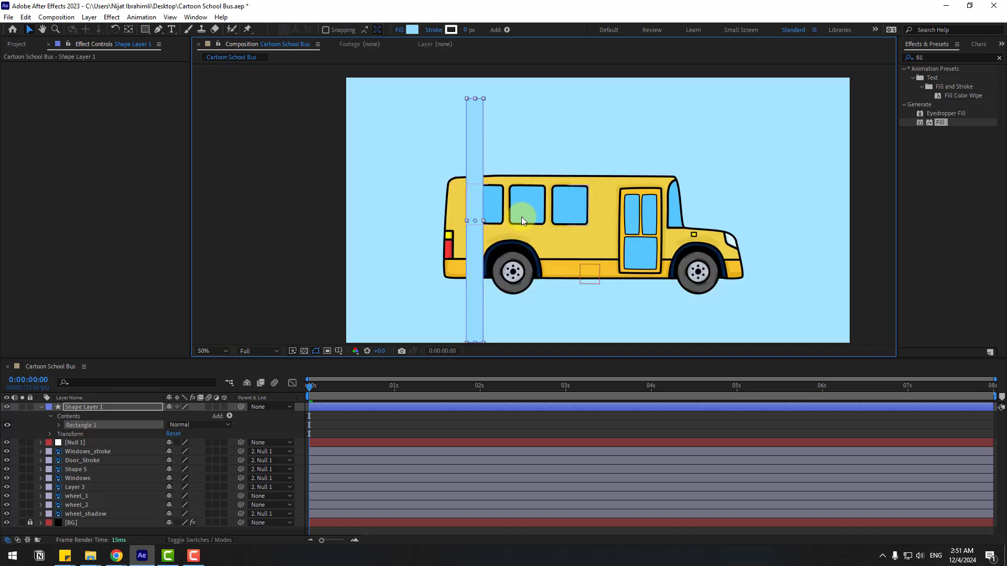
left_click(102, 407)
key("Return")
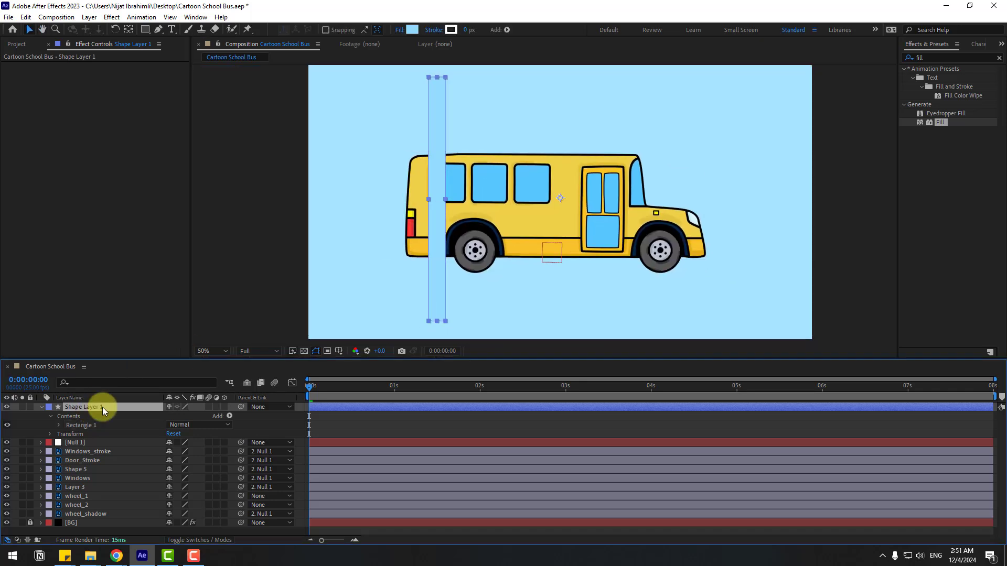
type("Reflection")
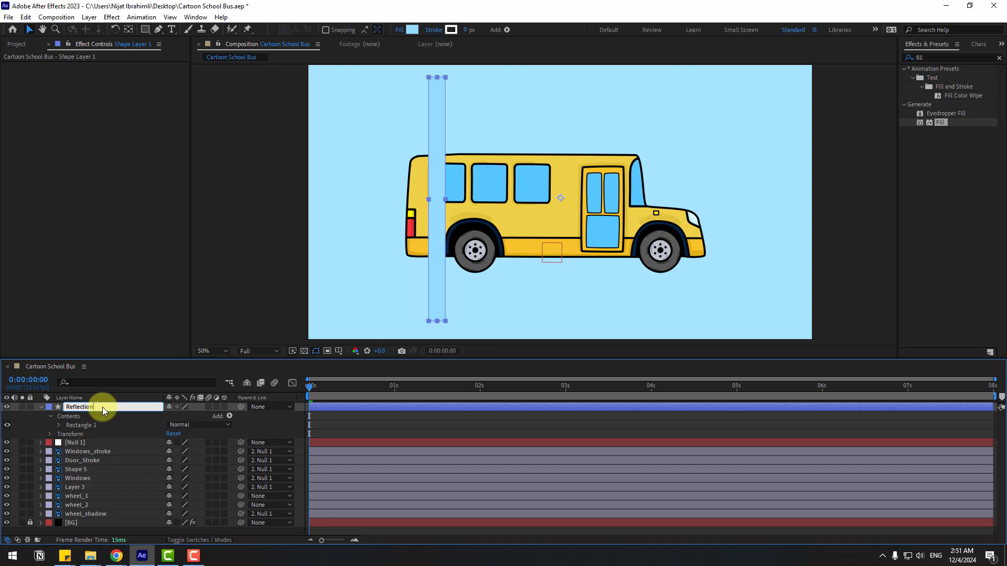
key("Return")
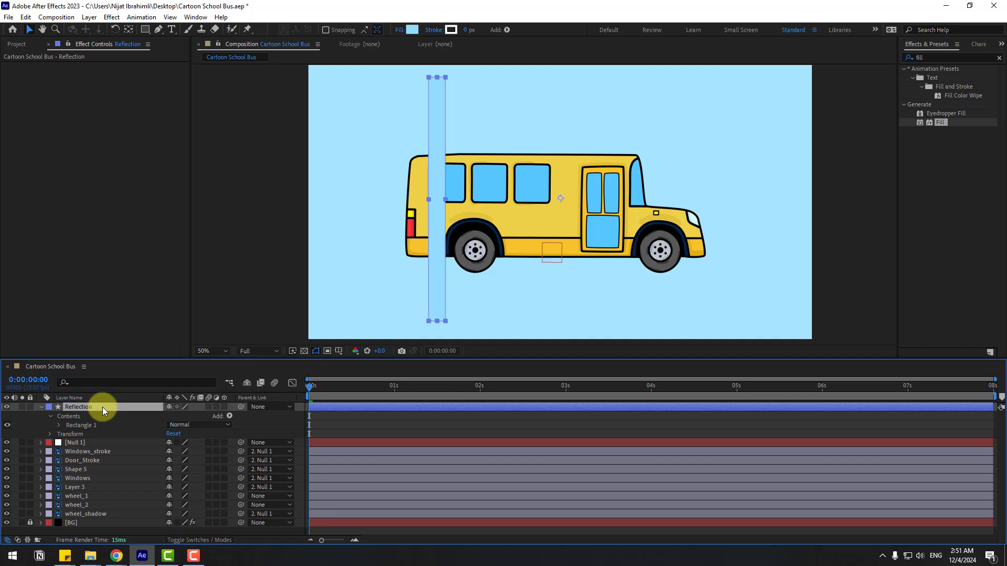
left_click(78, 426)
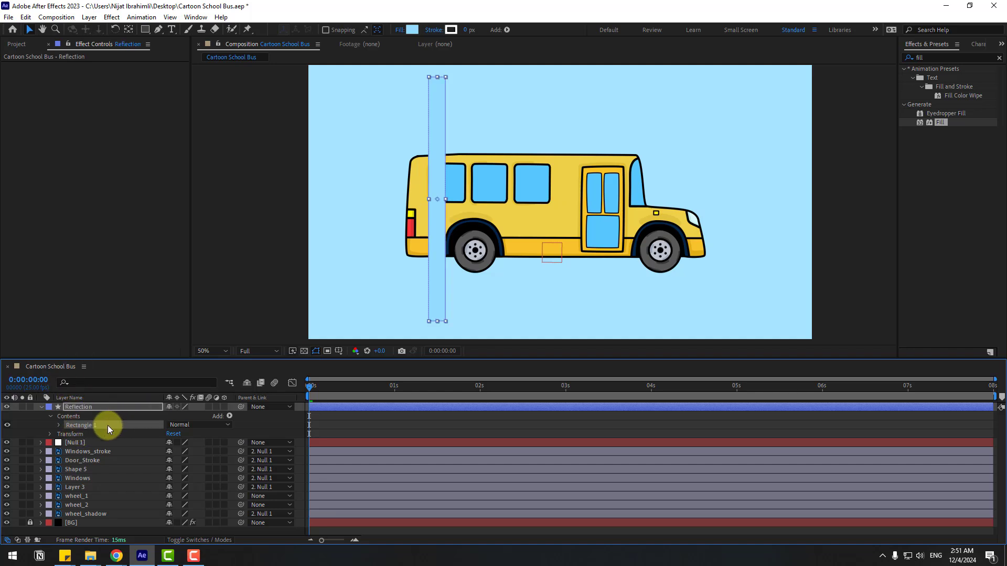
Step: Duplicate the pale blue stripe into copies spaced across the bus, then centre the Reflection anchor point
key("ctrl+d")
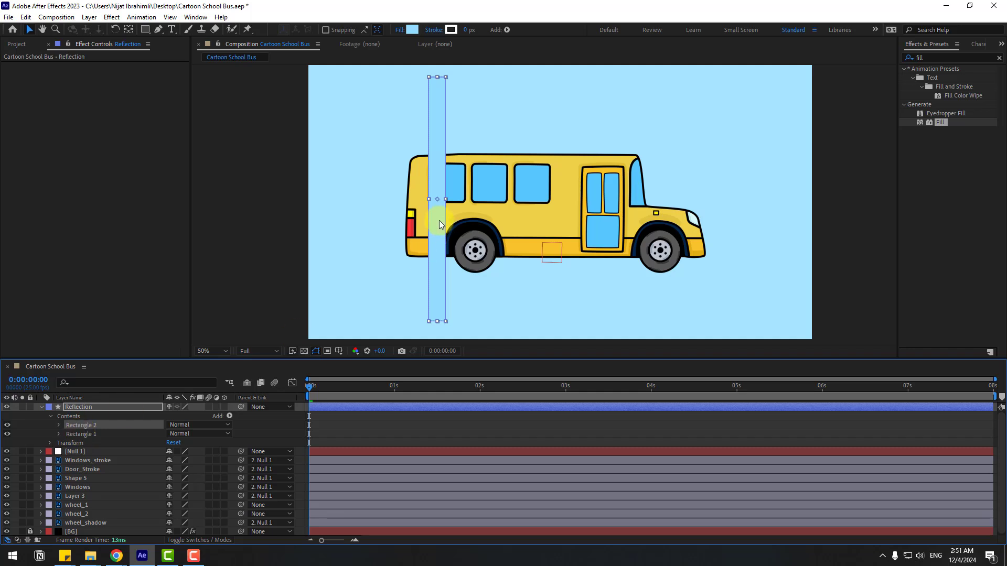
left_click_drag(440, 221, 477, 201)
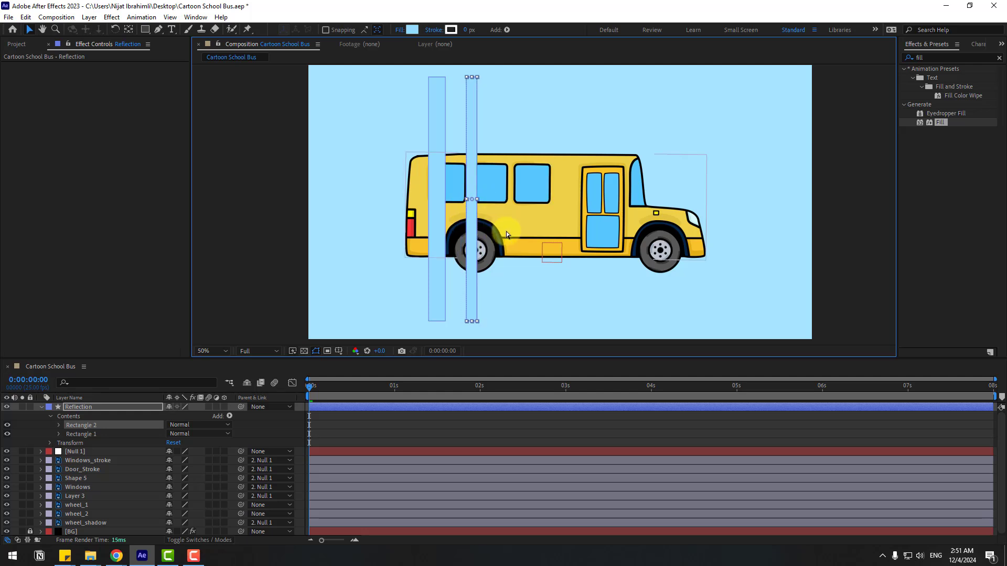
key("ctrl+d")
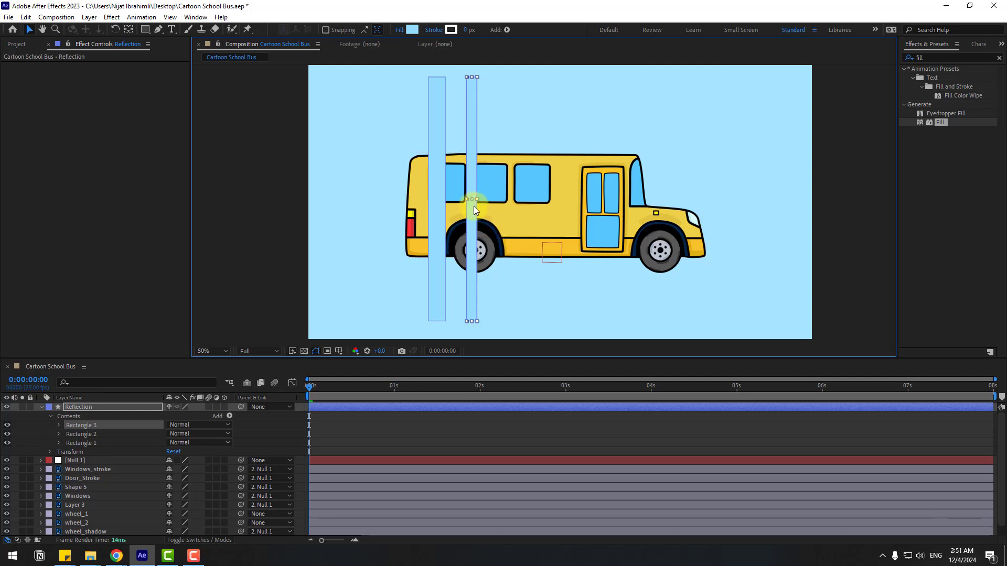
left_click_drag(474, 206, 645, 199)
key("ctrl+d")
key("ctrl+d")
key("ctrl+d")
key("ctrl+d")
left_click(41, 407)
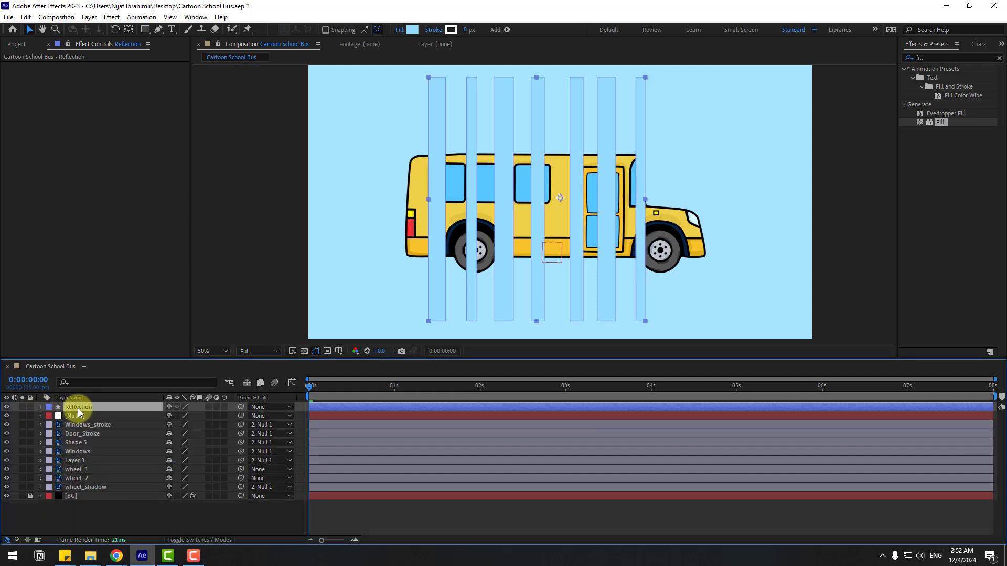
double_click(128, 30)
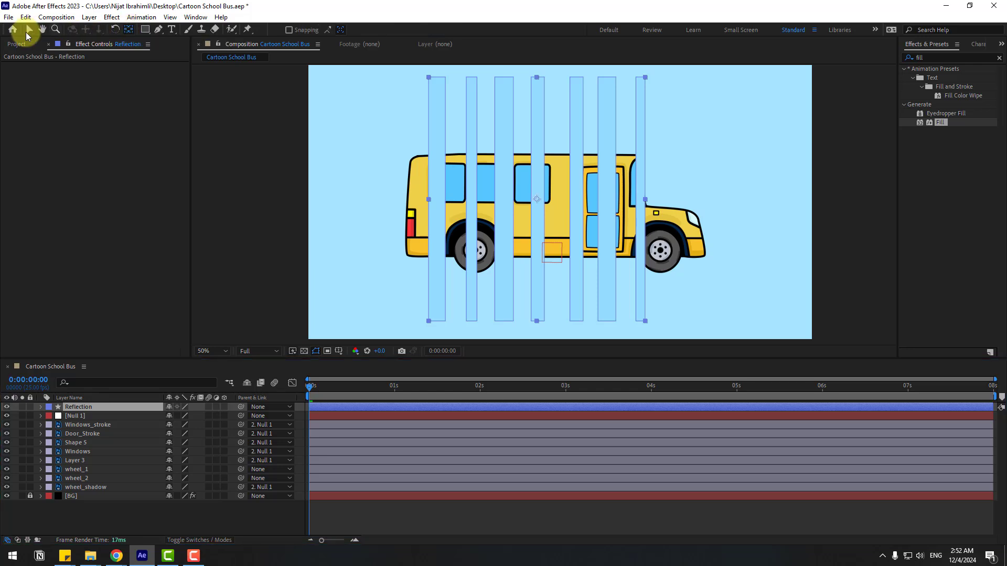
Step: Rotate the Reflection stripes to -41° and move them up and left over the bus
left_click(28, 33)
key("r")
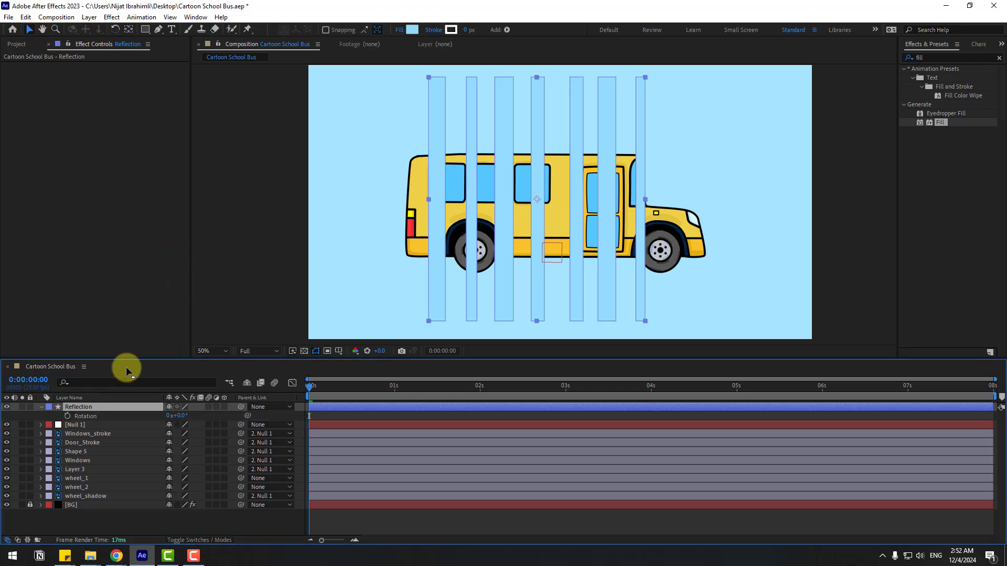
left_click_drag(178, 414, 162, 418)
left_click(508, 207)
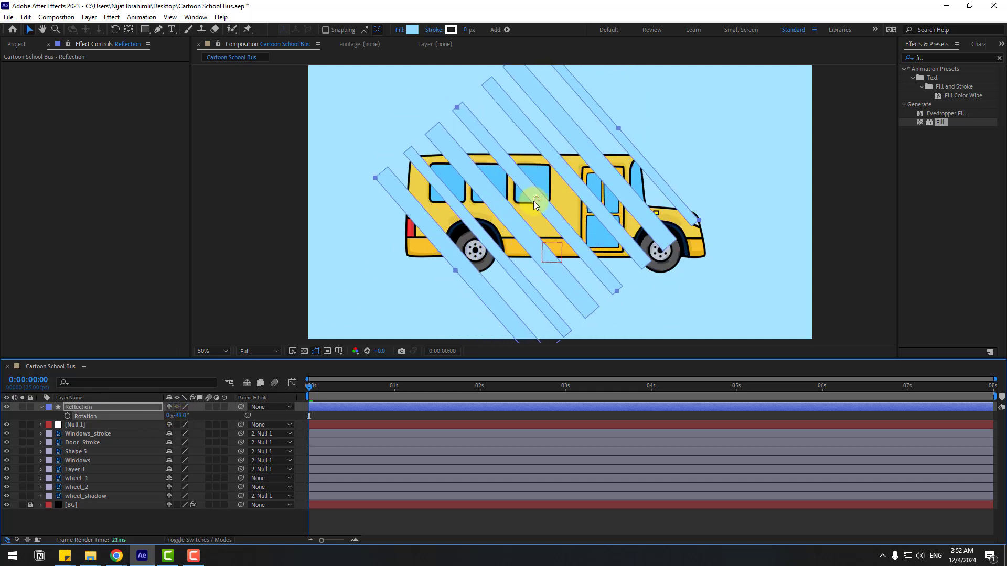
left_click_drag(534, 205, 528, 180)
Step: Keyframe the Reflection Position from X 848 at frame 0 to X -5962 at the last frame
left_click(136, 407)
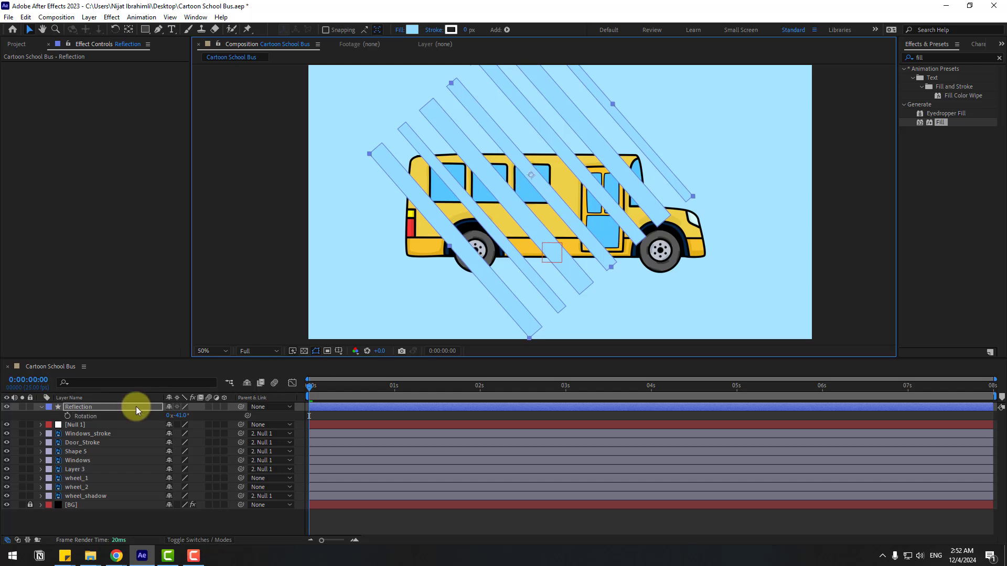
left_click(77, 407)
key("p")
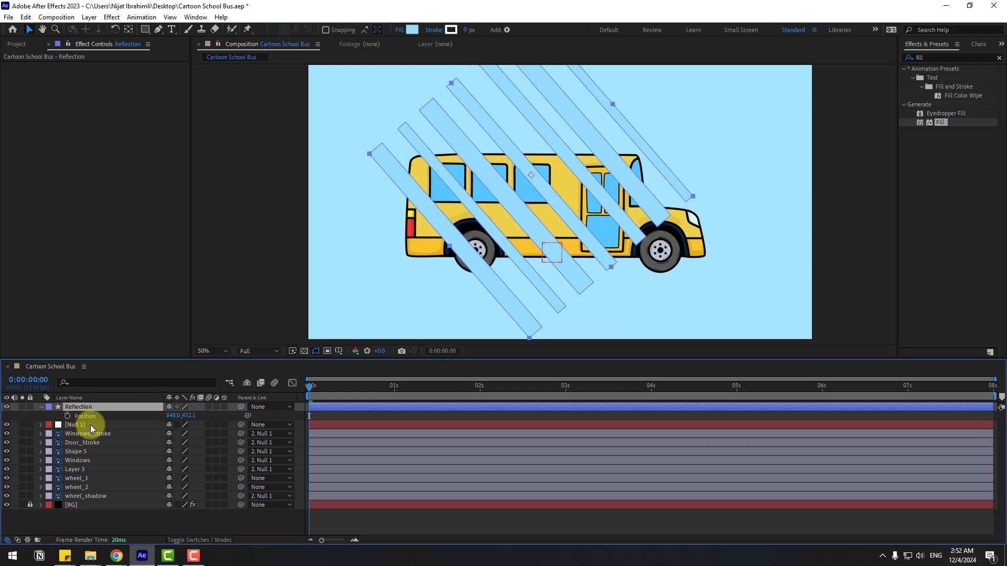
left_click(67, 416)
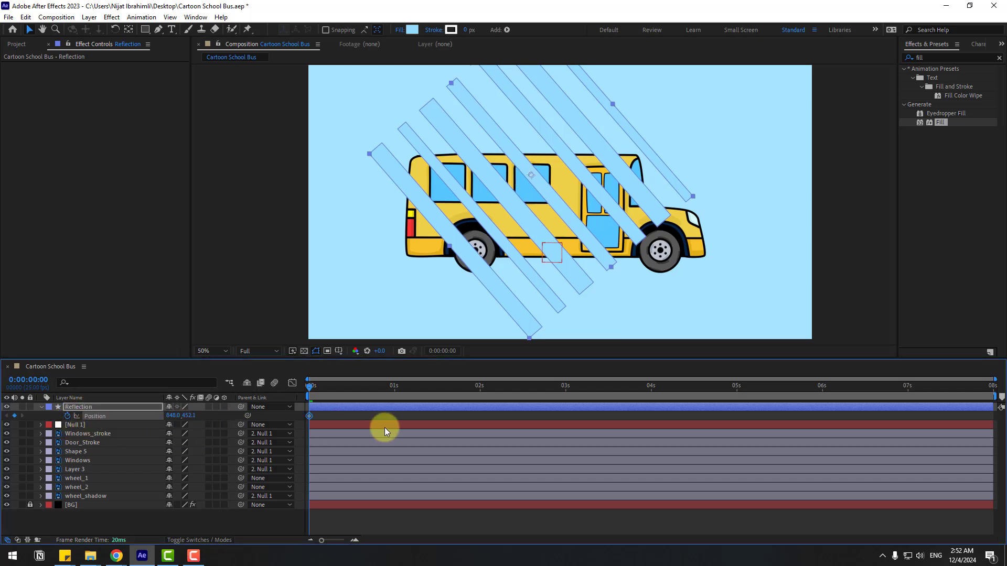
left_click_drag(436, 399, 974, 393)
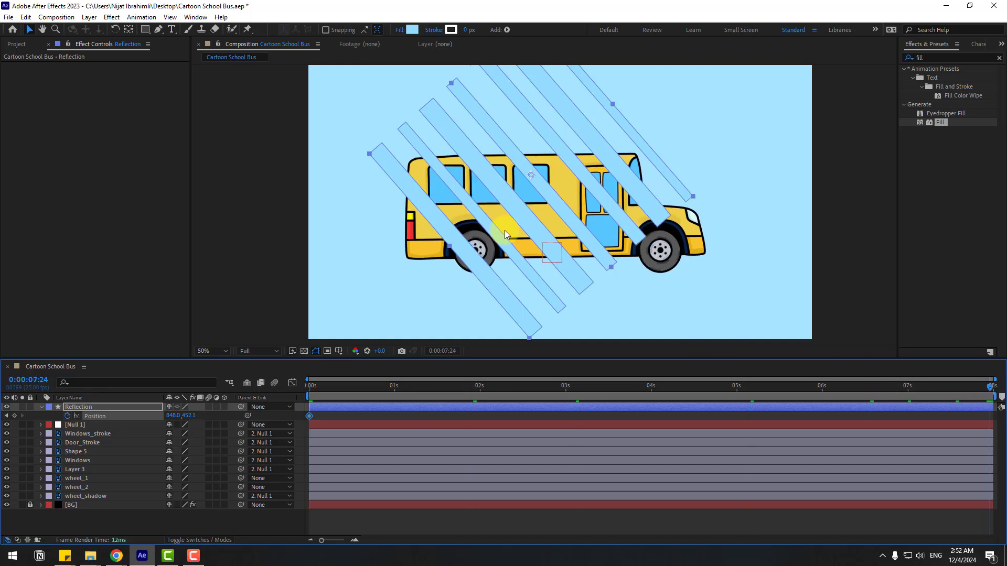
scroll(505, 231, "down", 2)
scroll(496, 236, "down", 1)
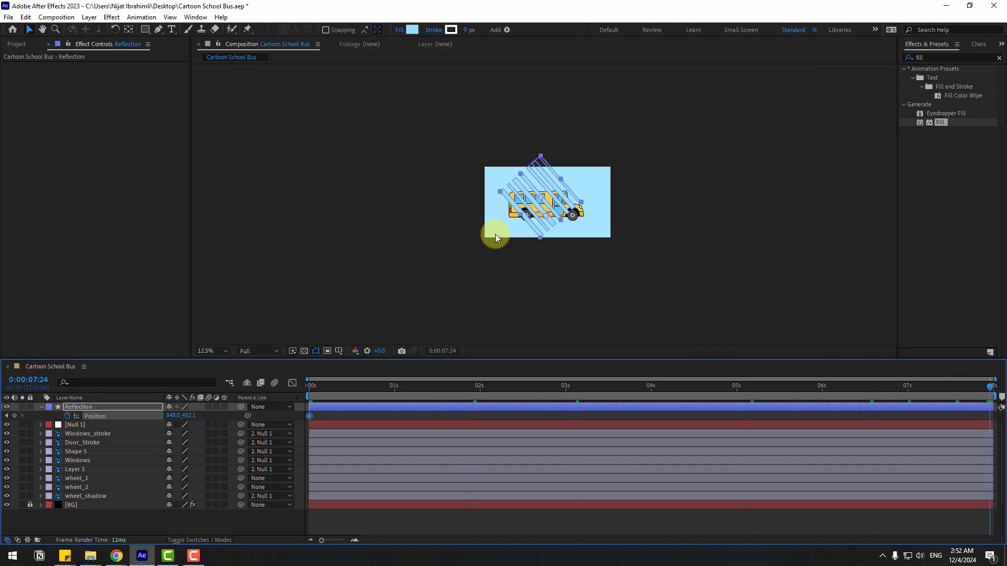
left_click_drag(170, 416, 10, 415)
key("comma")
left_click_drag(170, 416, 58, 416)
Step: Preview the stripes sweeping across the bus and return to the start
scroll(498, 231, "up", 4)
key("space")
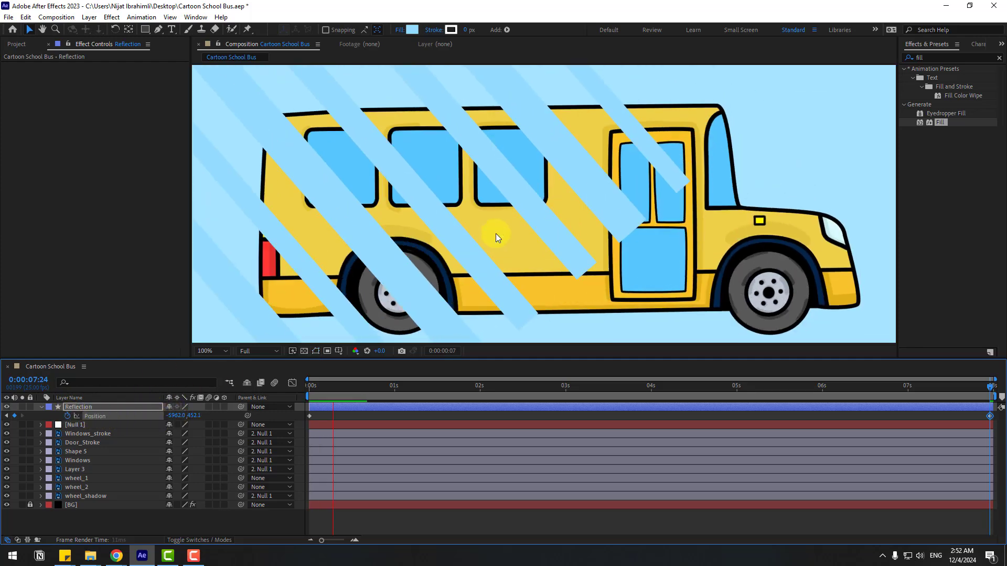
left_click(376, 387)
left_click_drag(375, 387, 295, 392)
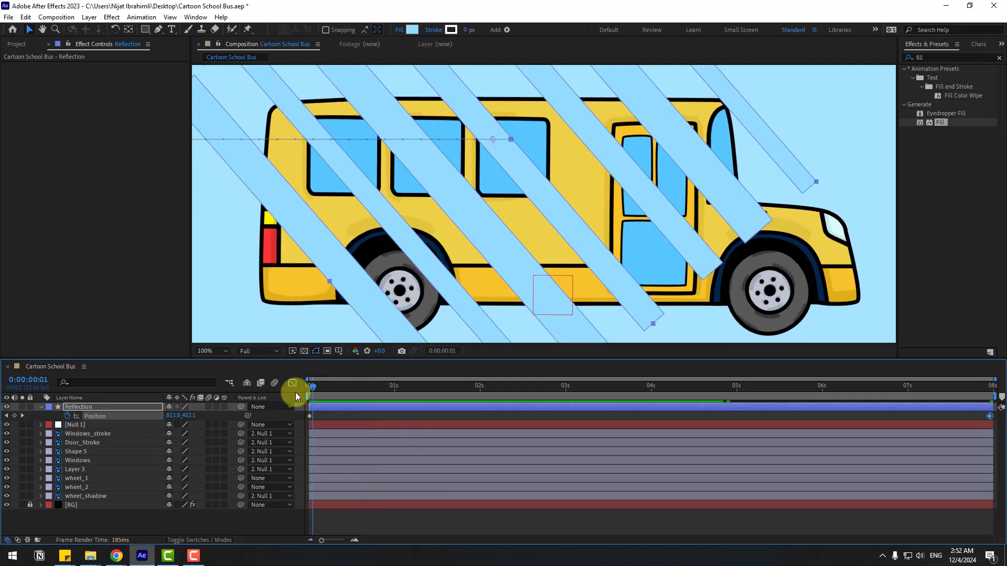
Step: Apply CC RepeTile to the Reflection layer and set preview resolution to Quarter
left_click(929, 59)
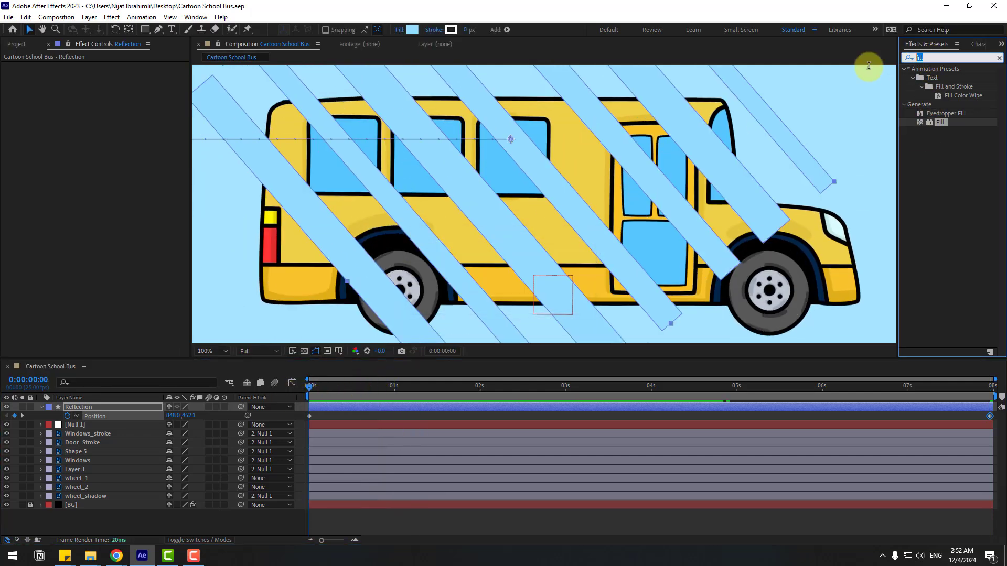
type("cc")
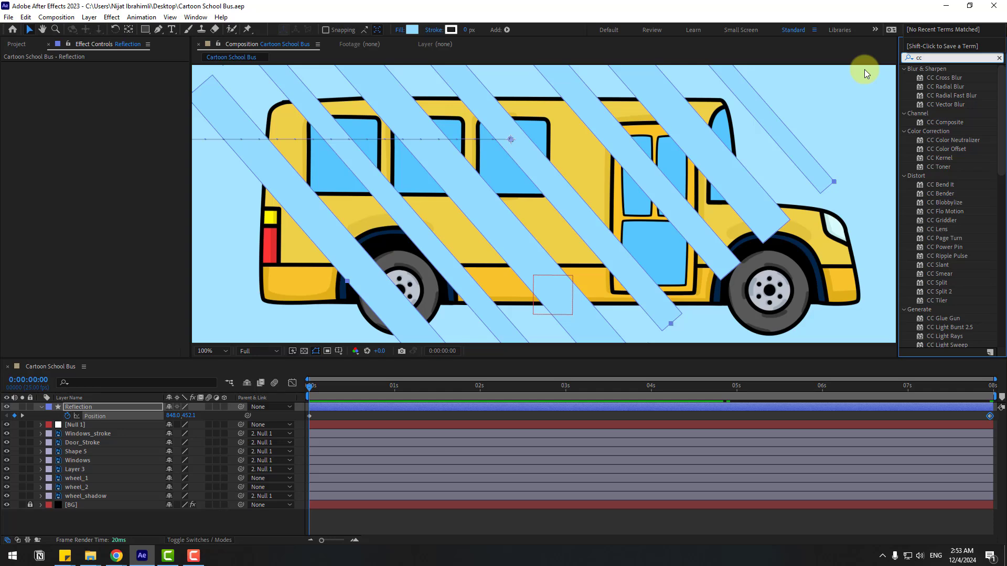
type(" re")
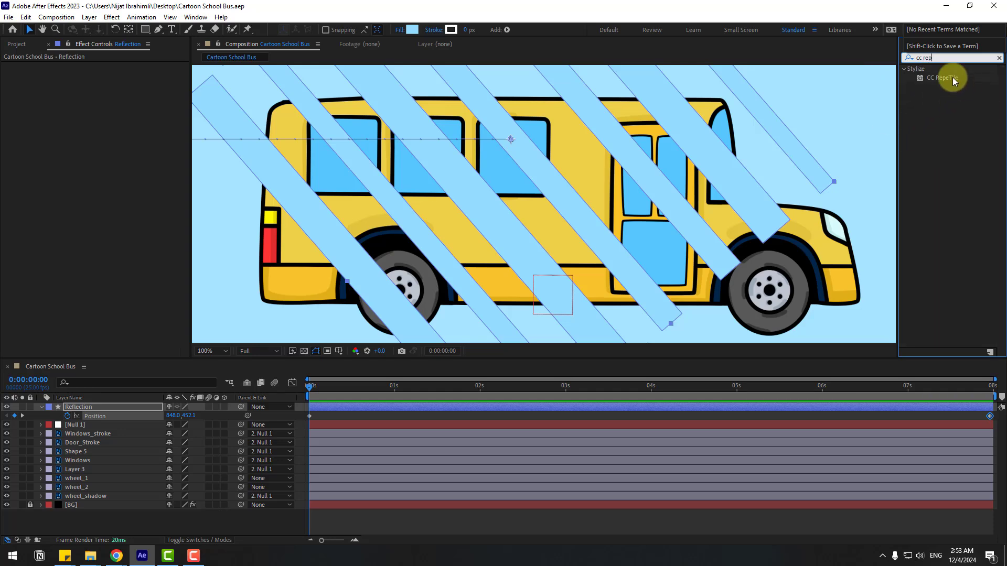
type("p")
left_click_drag(952, 77, 75, 411)
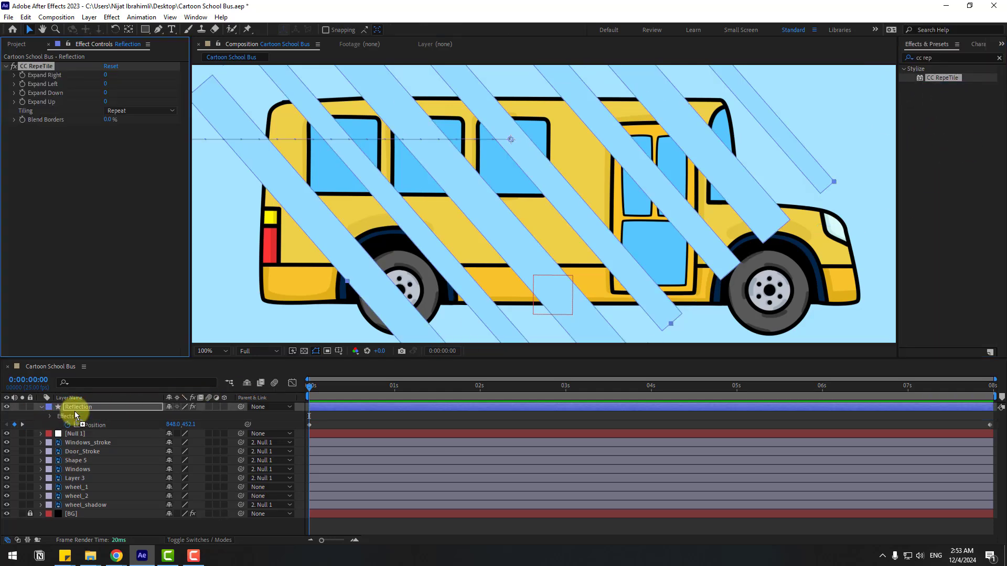
left_click(395, 368)
left_click_drag(329, 391, 362, 389)
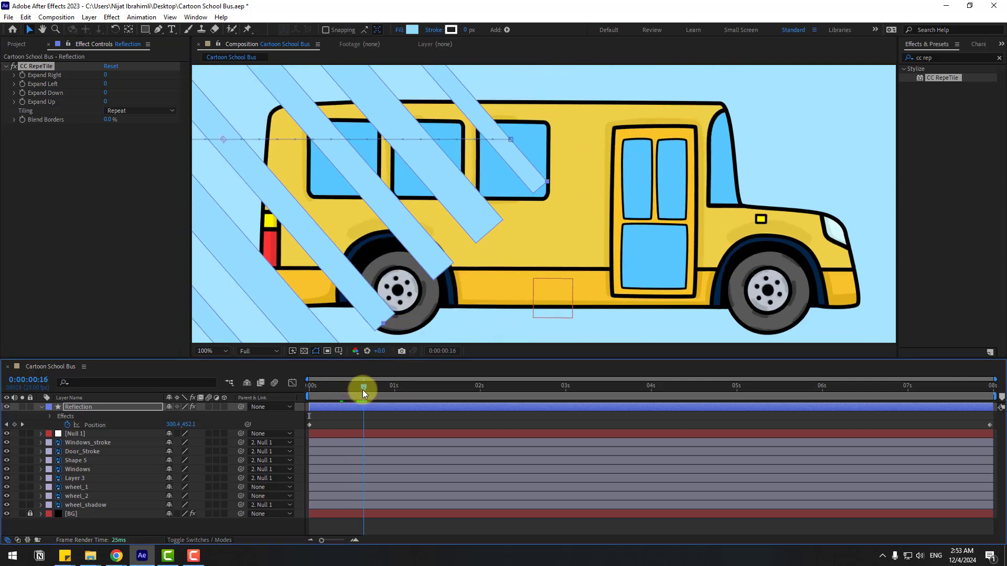
left_click(260, 351)
left_click(253, 411)
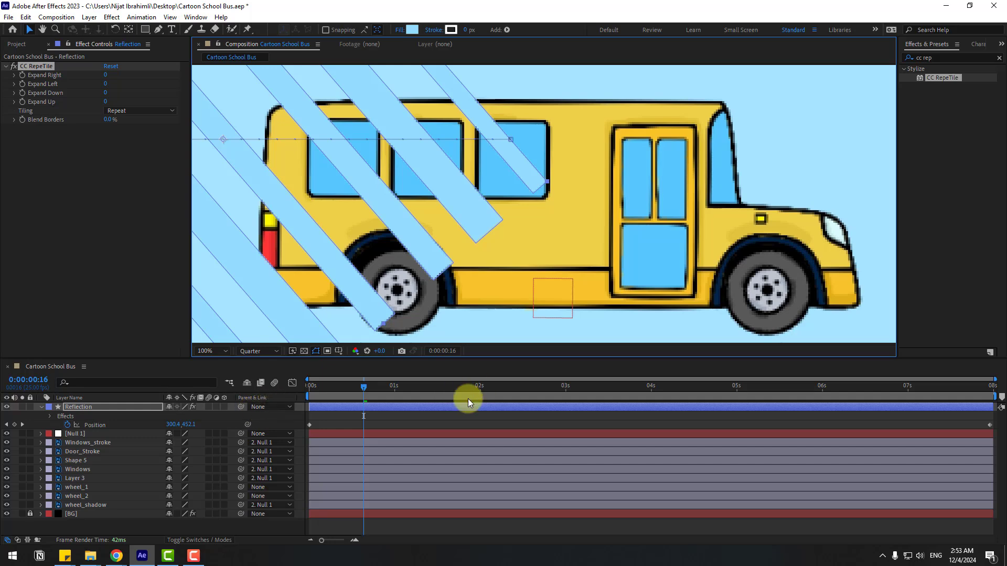
Step: Increase CC RepeTile Expand Right to 7276 so stripes cover the bus through the final frame
left_click_drag(107, 75, 849, 176)
key("comma")
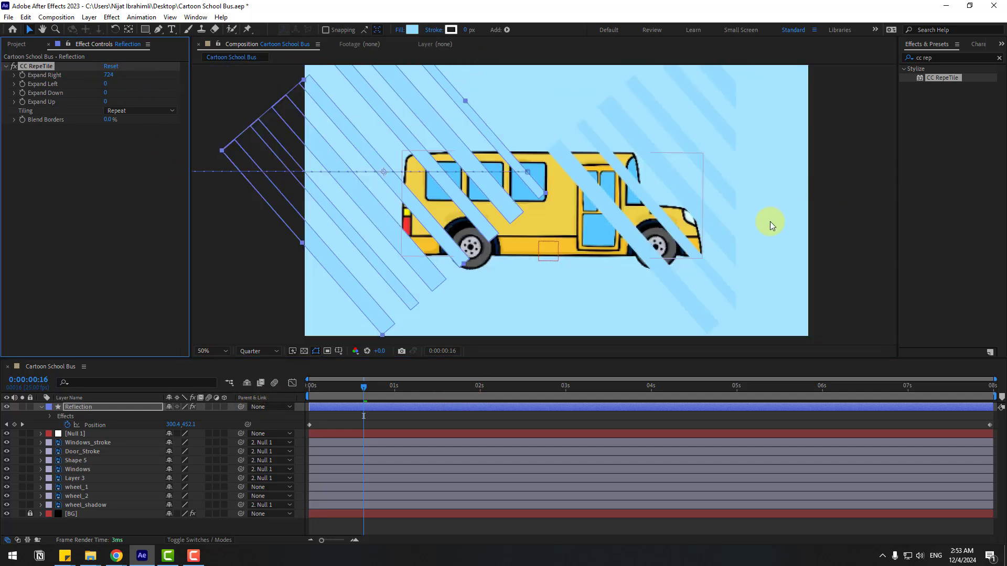
key("comma")
left_click_drag(363, 390, 460, 386)
left_click_drag(114, 78, 496, 360)
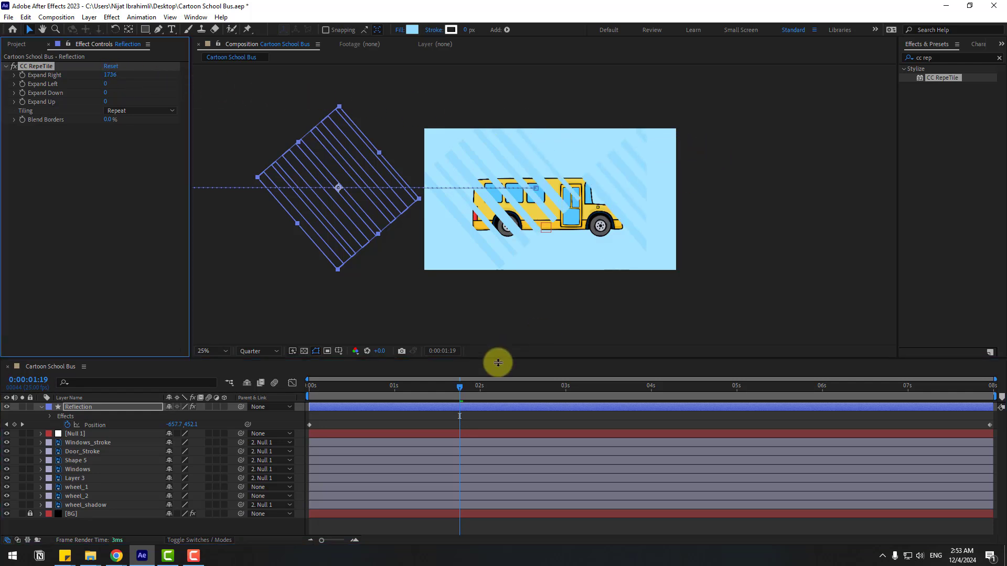
left_click_drag(607, 388, 990, 386)
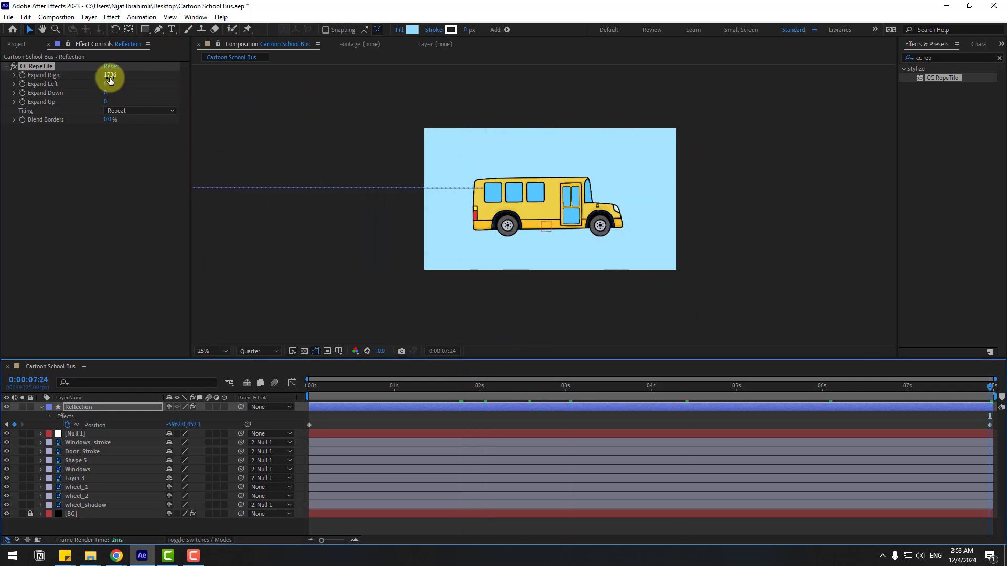
left_click_drag(110, 80, 410, 84)
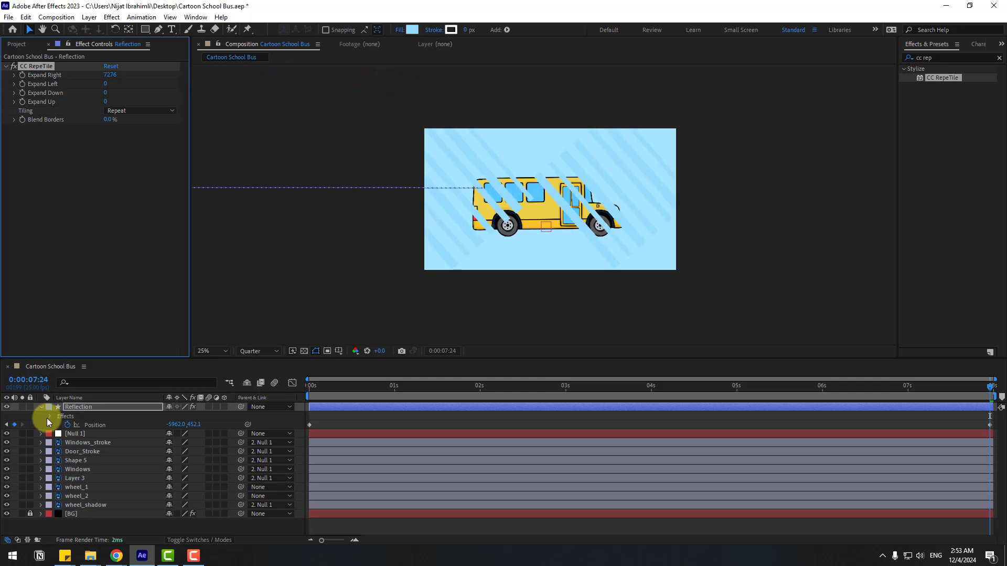
left_click(85, 415)
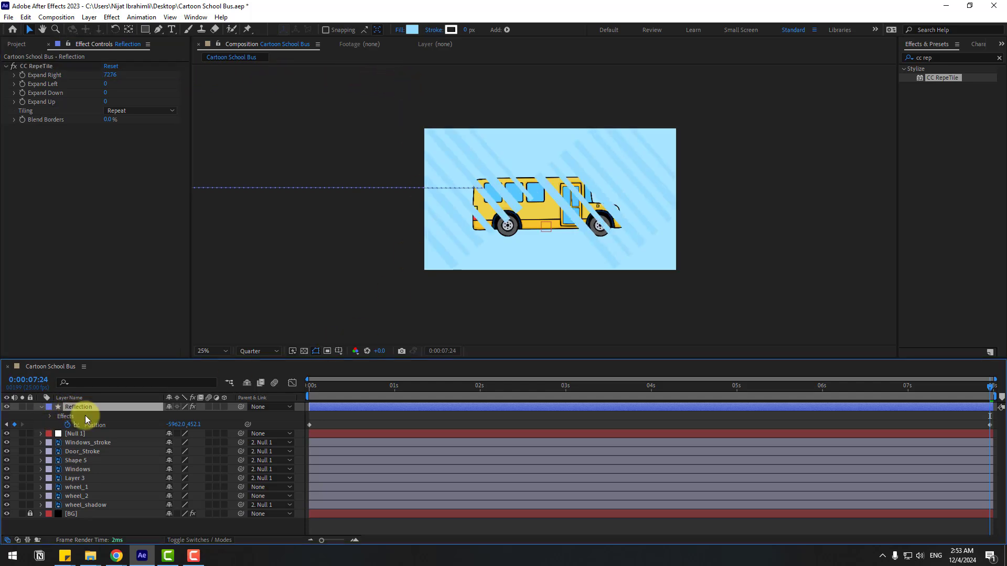
Step: Set the Windows layer as the Reflection track matte and preview the window-only stripes
left_click(184, 541)
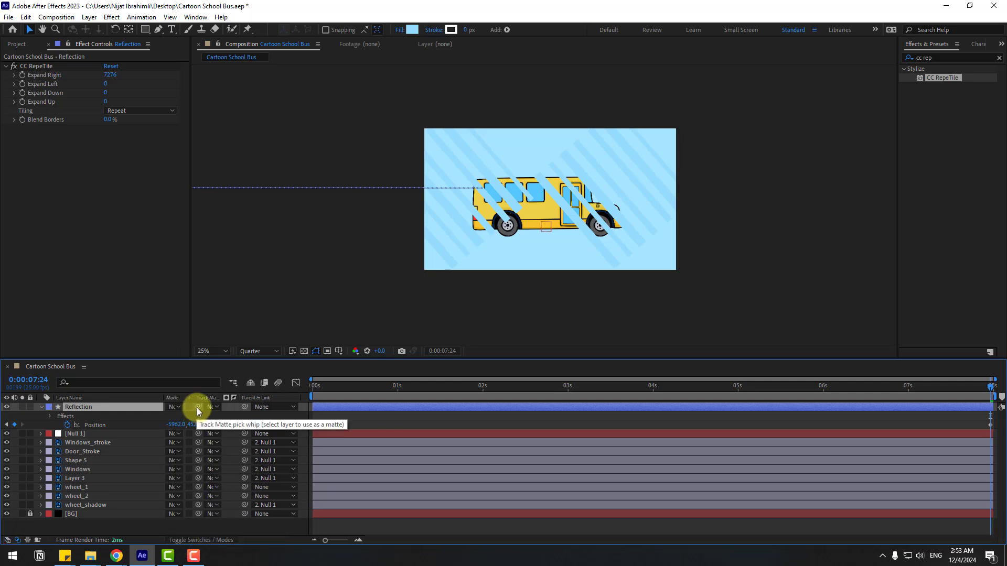
left_click_drag(198, 411, 78, 466)
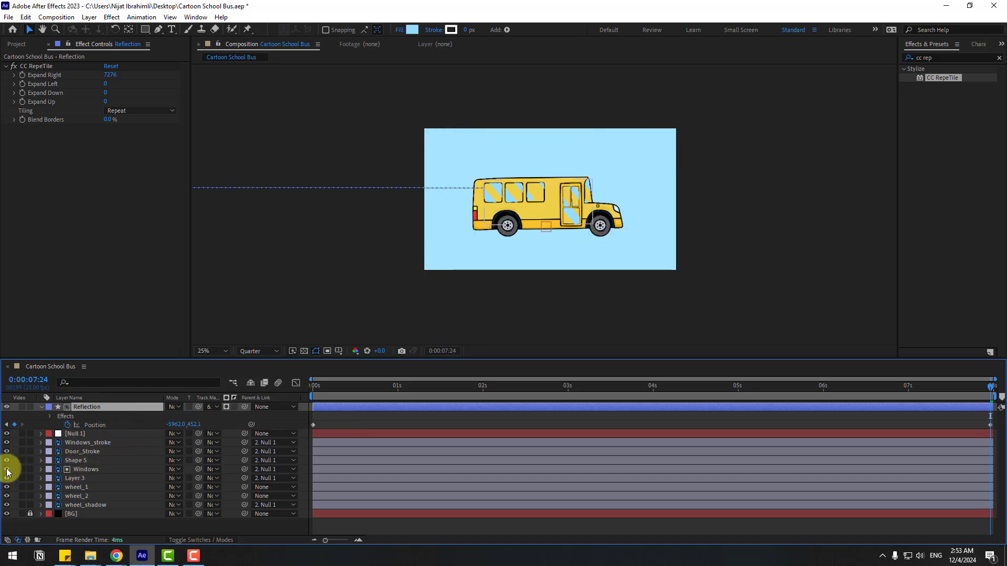
key("period")
key("space")
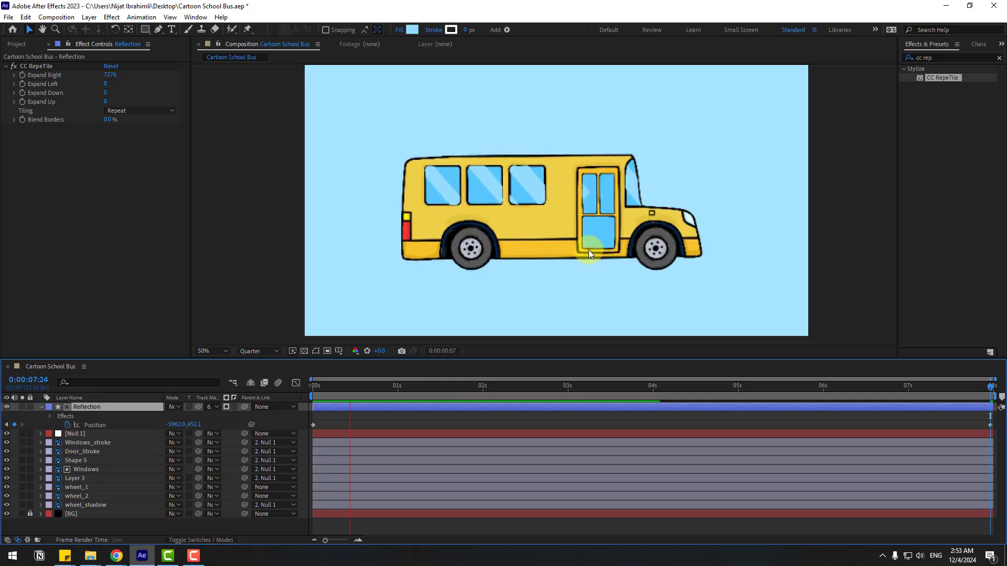
left_click(447, 389)
left_click_drag(447, 392, 278, 393)
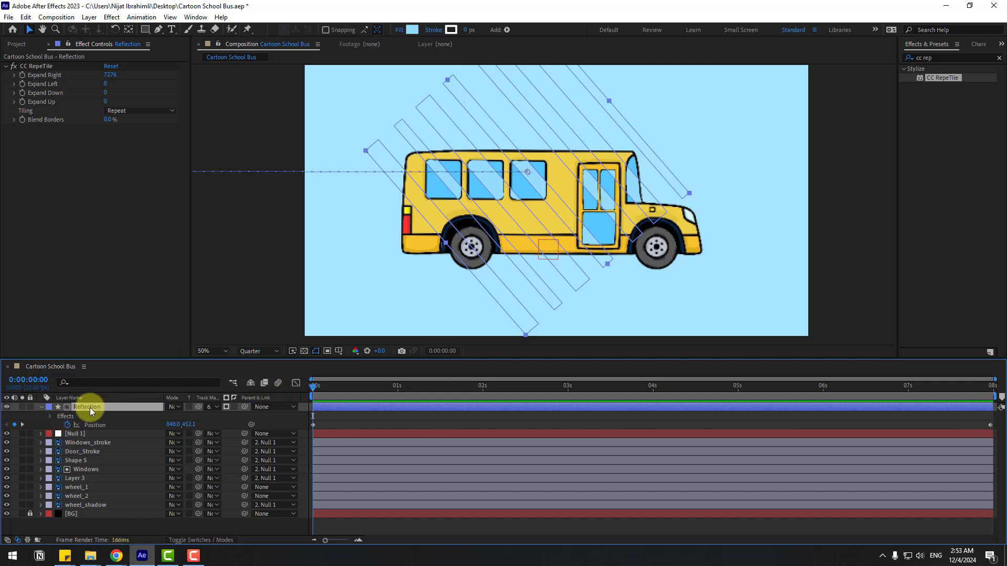
Step: Scale the Reflection stripes to 118% and set Rotation to -29°, then preview
key("s")
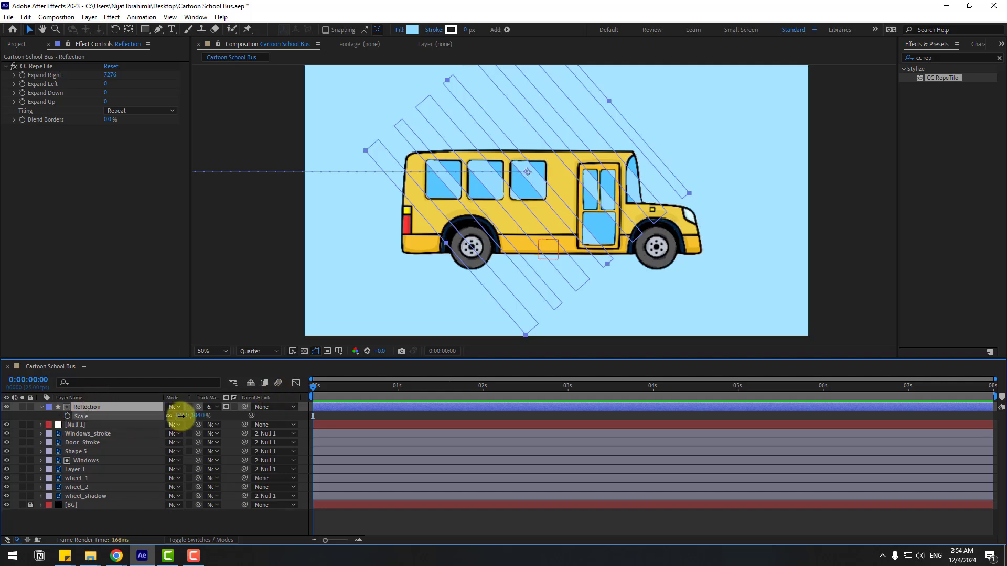
left_click_drag(180, 416, 185, 416)
mouse_move(331, 390)
left_mouse_down()
mouse_move(349, 391)
mouse_move(323, 394)
left_mouse_up()
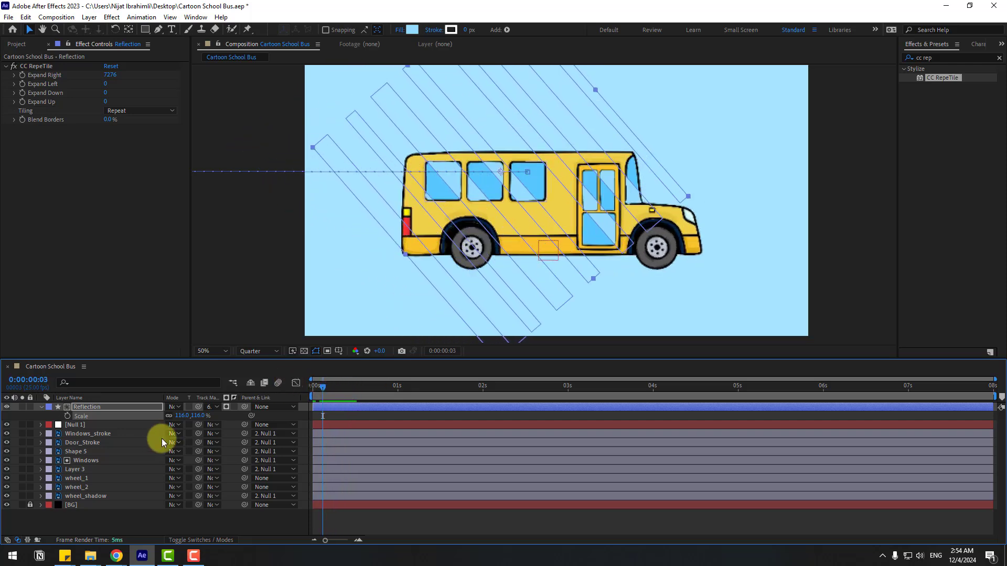
key("r")
left_click_drag(186, 416, 192, 417)
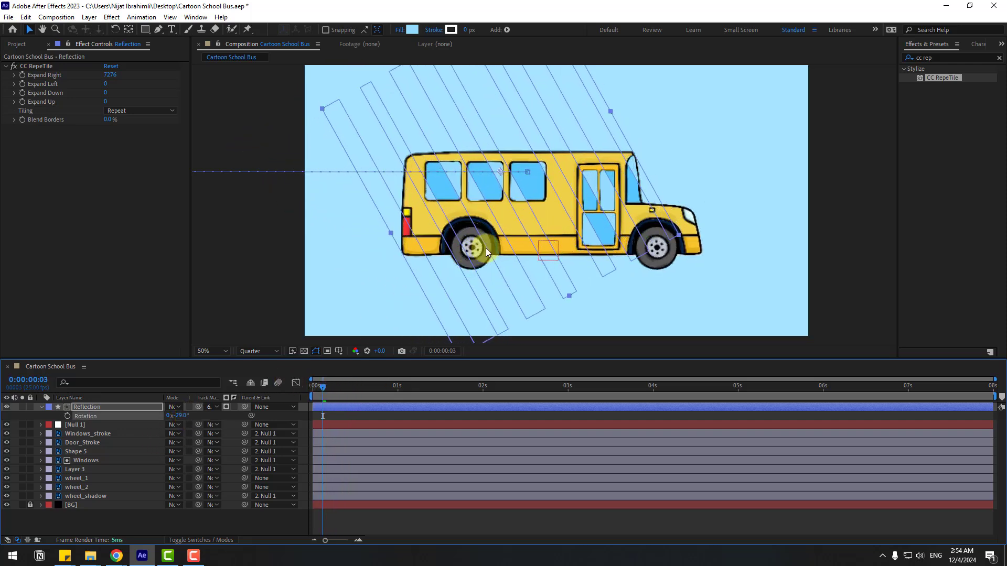
key("space")
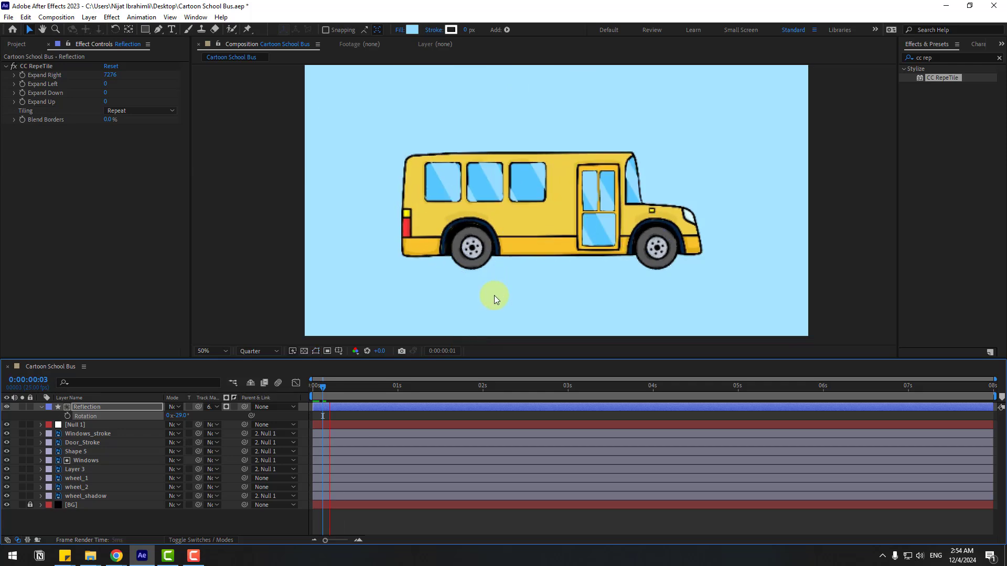
key("space")
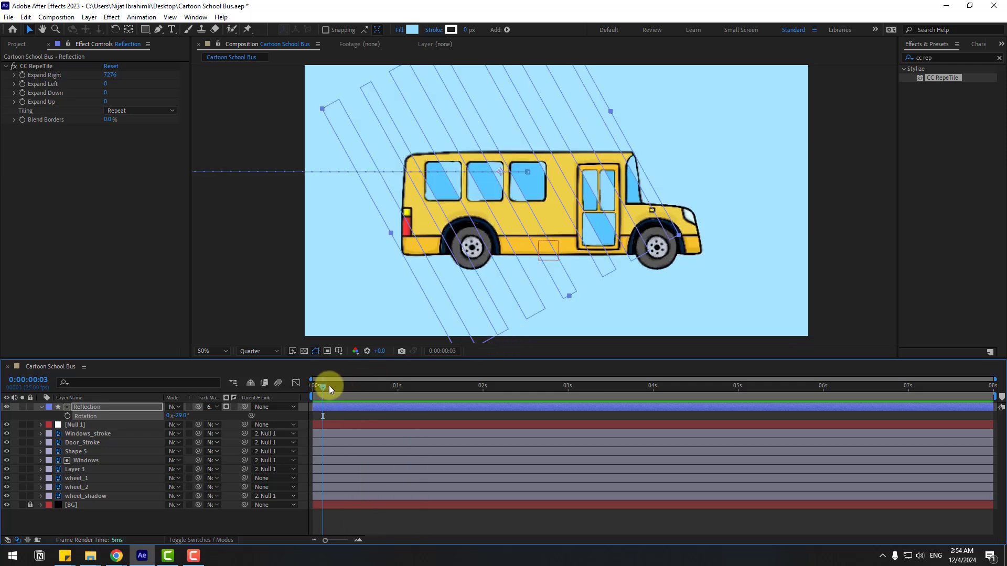
left_click_drag(329, 386, 350, 380)
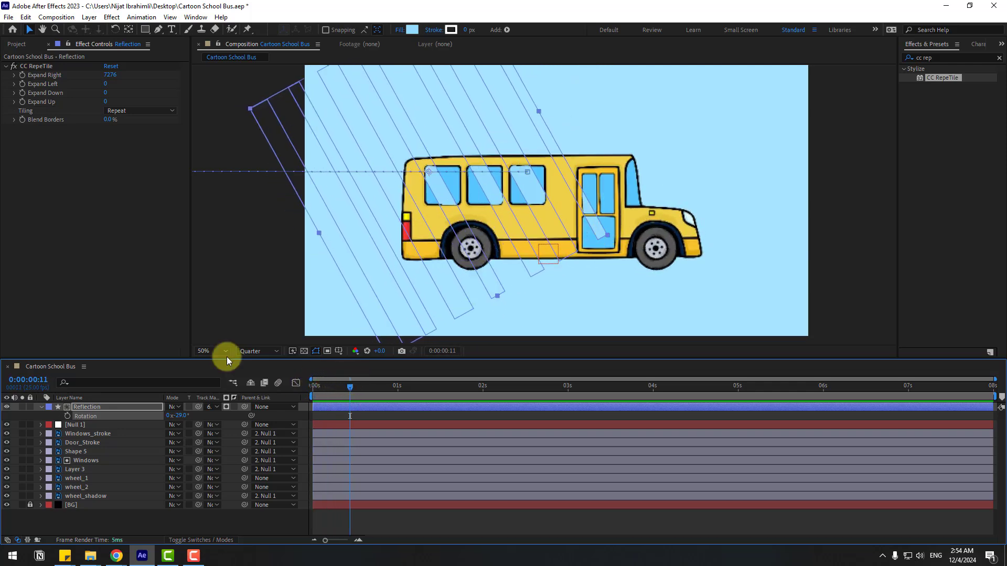
Step: Nudge the reflection stripes slightly in the viewer and preview the animation again
left_click(602, 238)
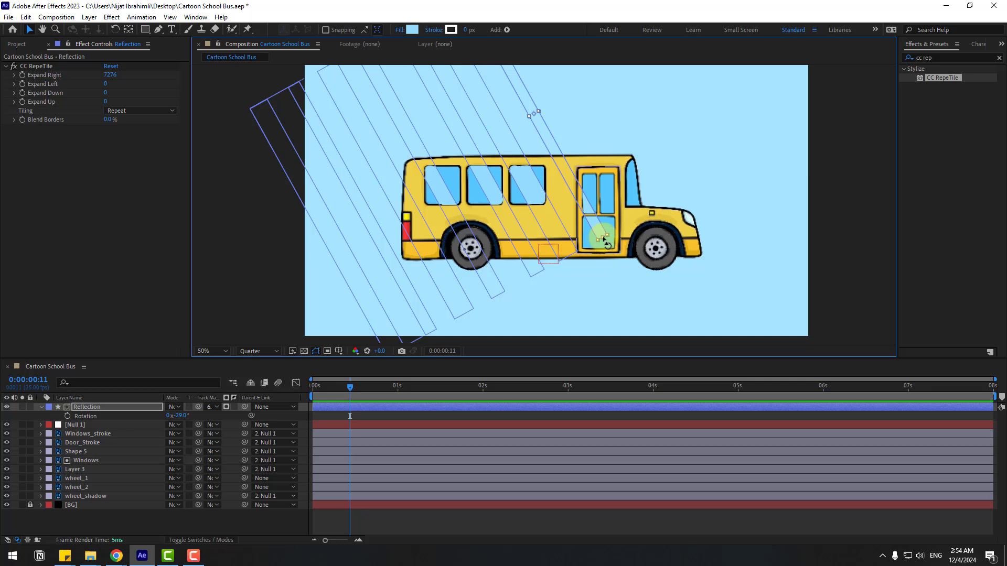
left_click_drag(603, 240, 609, 246)
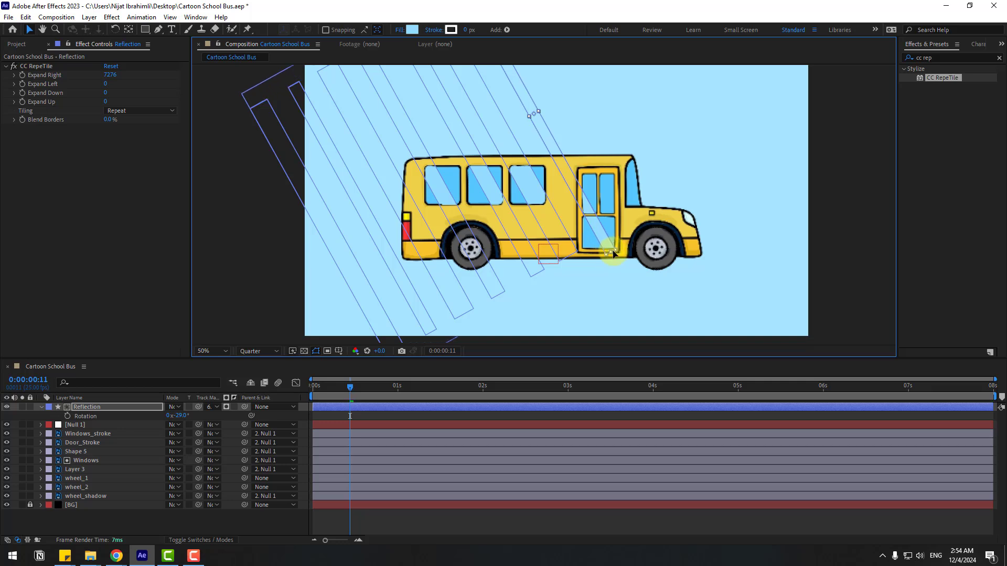
key("space")
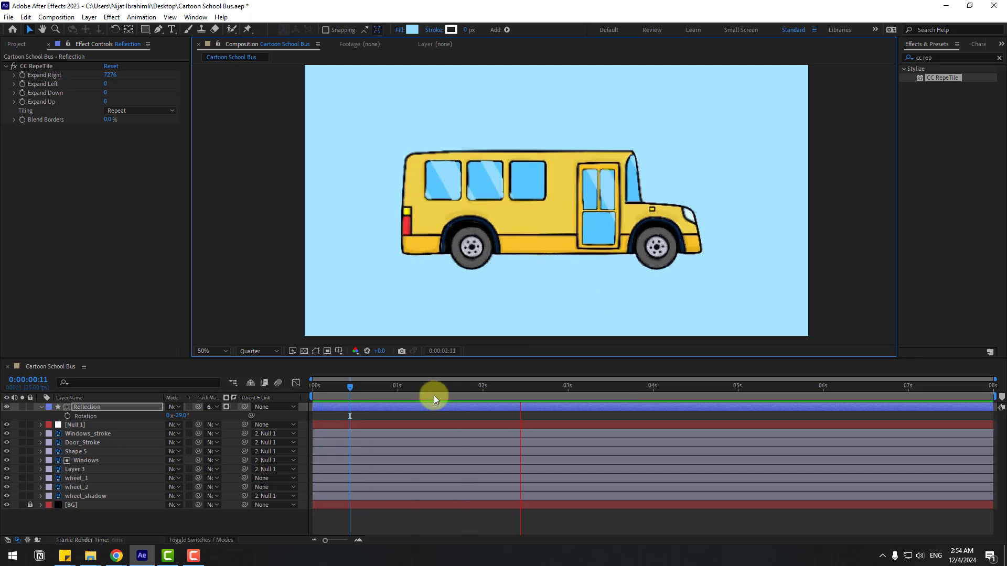
key("space")
Step: Drag the Reflection layer directly above Windows in the timeline and preview the result
left_click(87, 407)
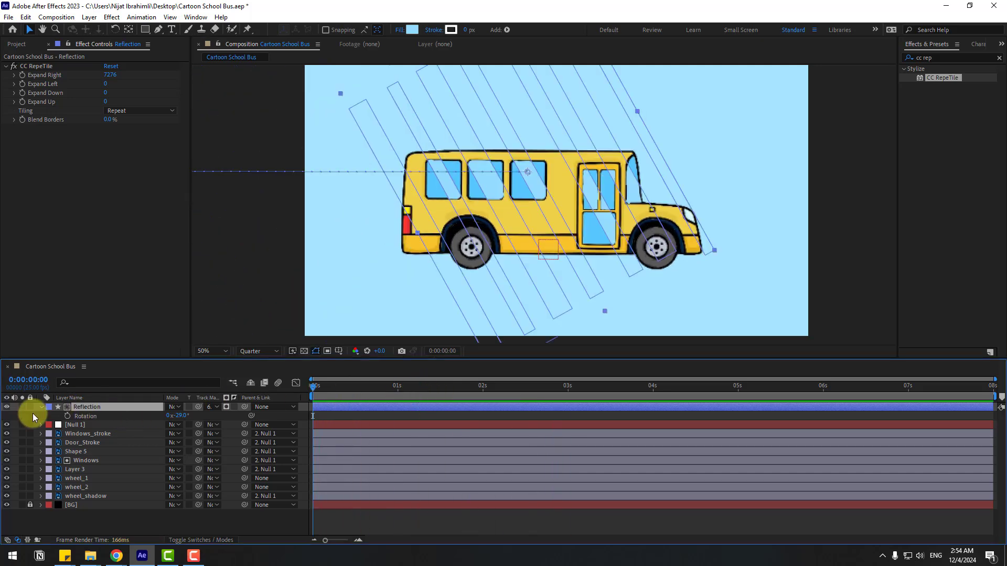
left_click(41, 407)
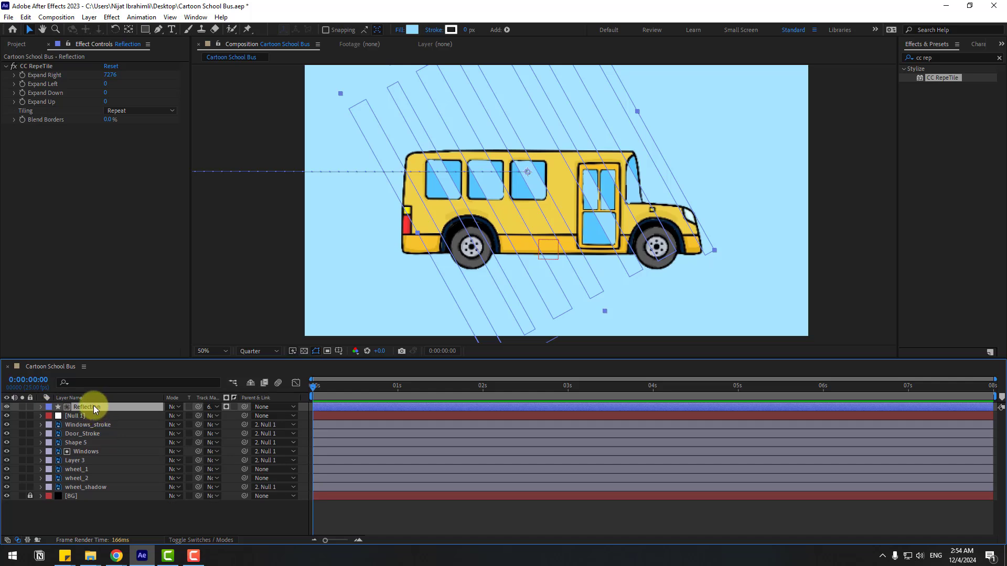
left_click_drag(90, 406, 96, 444)
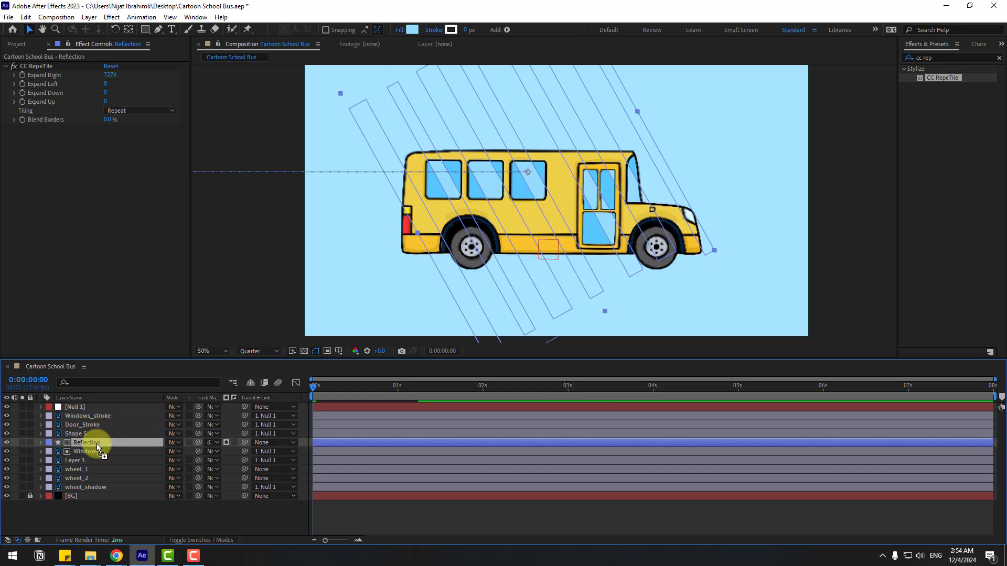
left_click(110, 499)
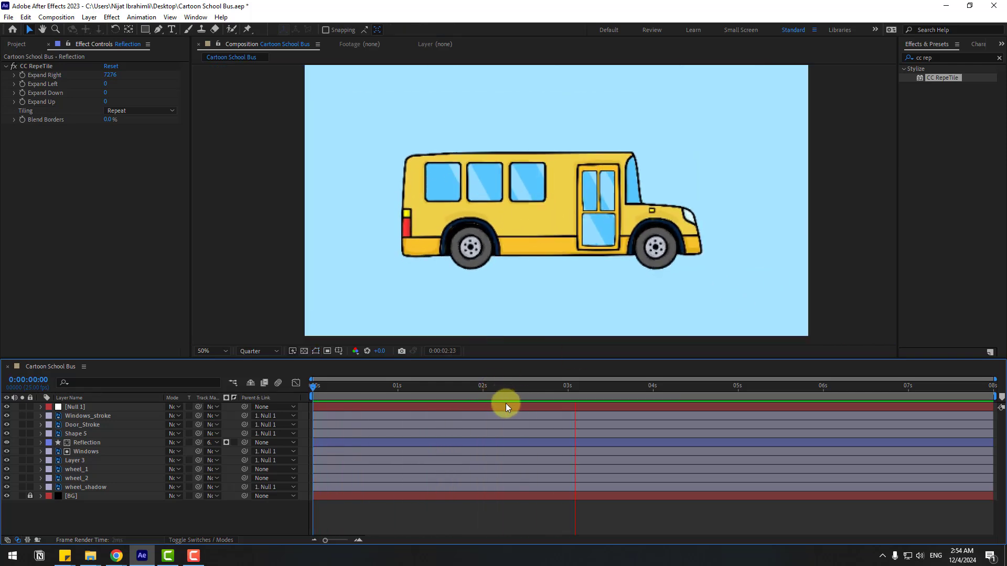
left_click(97, 516)
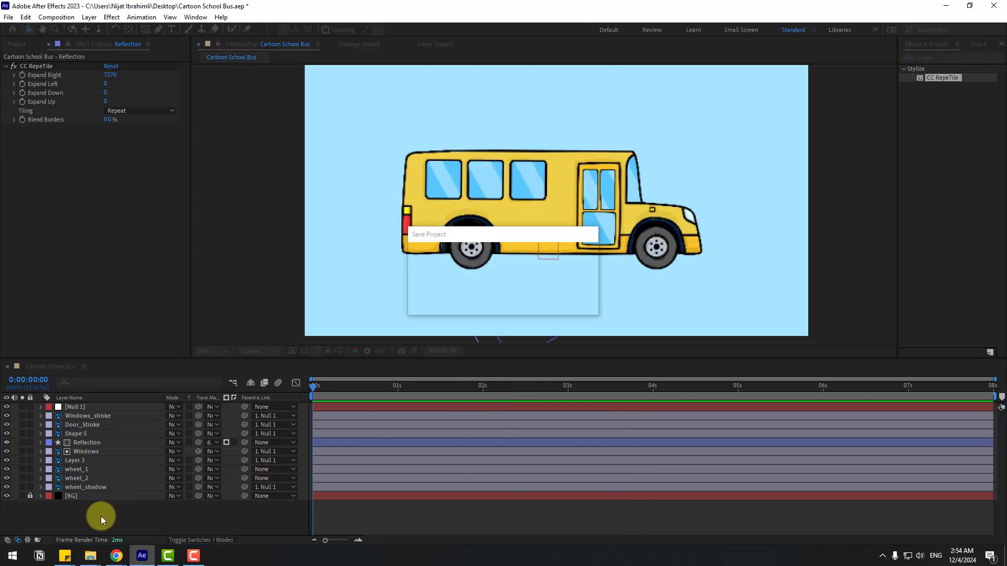
Step: Draw a horizontal line below the bus with the Pen tool
left_click(158, 31)
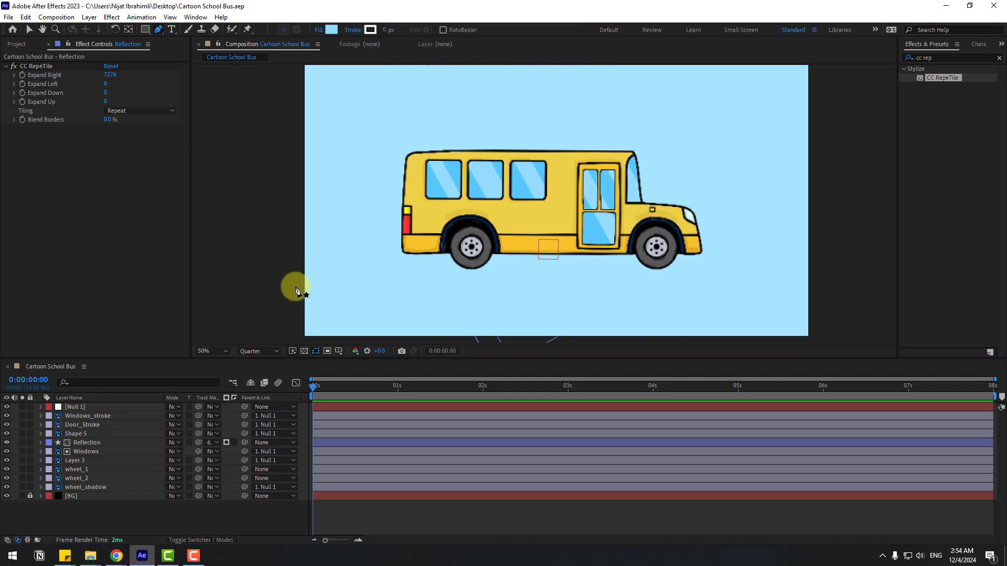
left_click(295, 287)
left_click(839, 286)
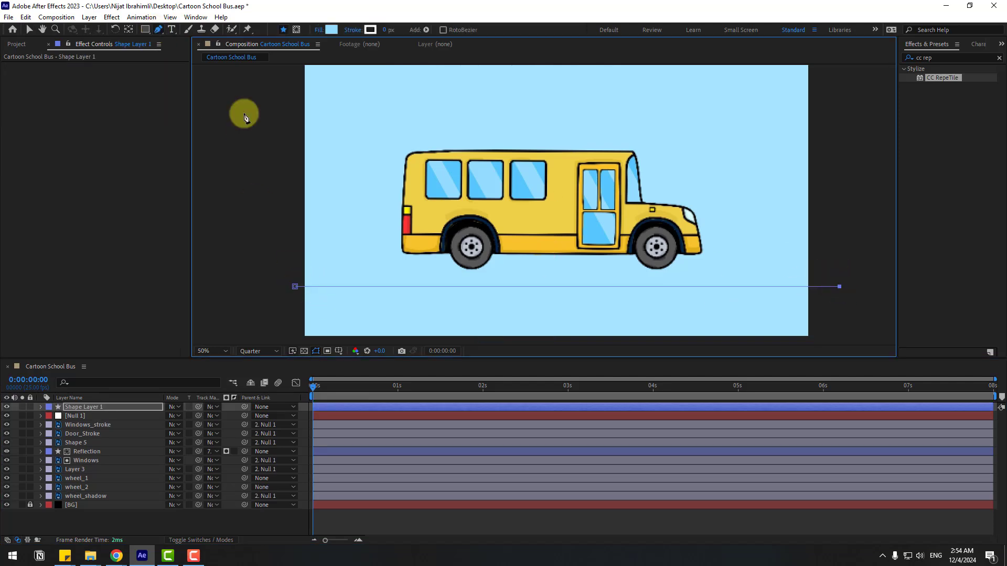
left_click(29, 30)
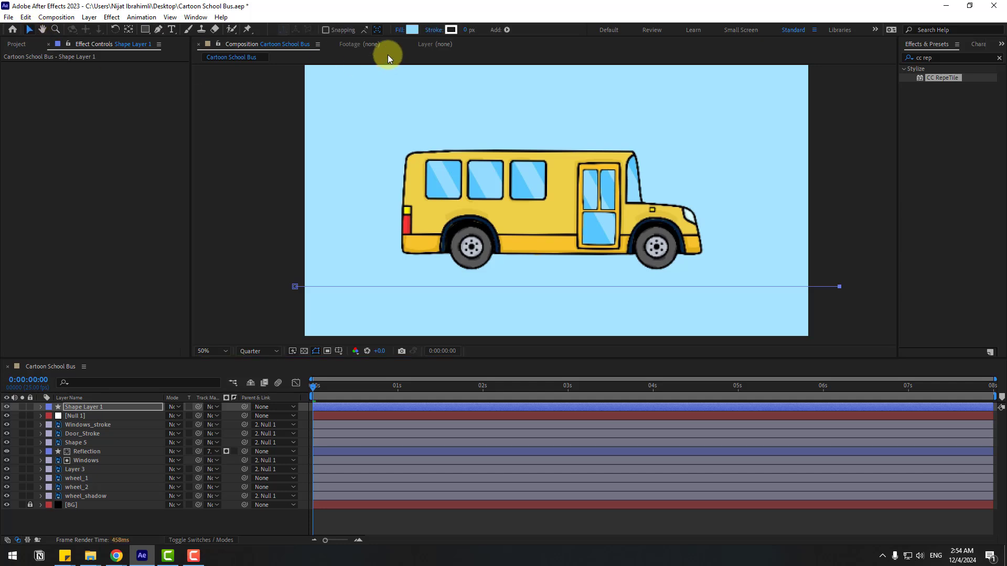
Step: Give the line no fill and a white 16 px stroke
left_click(400, 30)
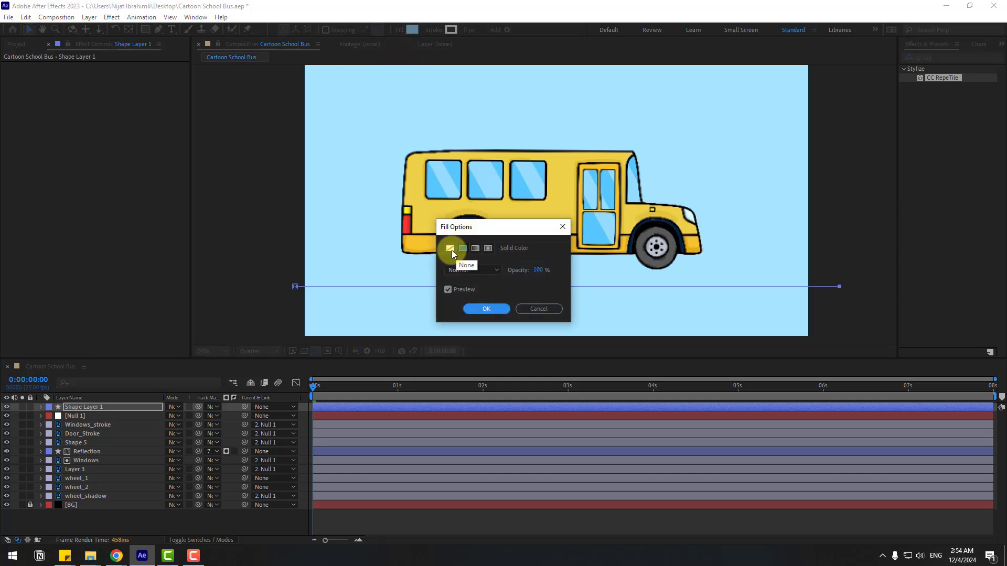
left_click(451, 250)
left_click(486, 309)
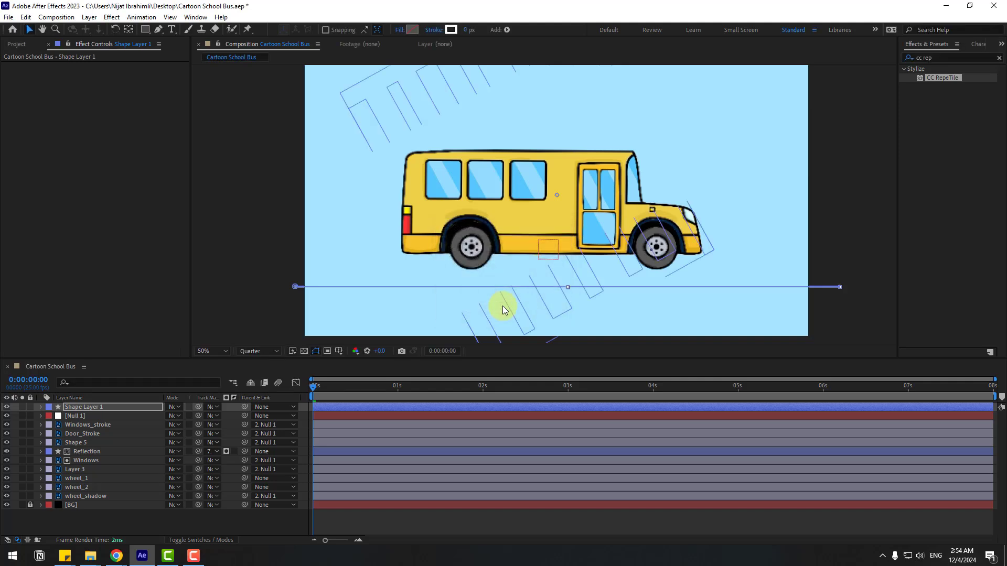
left_click_drag(465, 30, 476, 31)
left_click(451, 30)
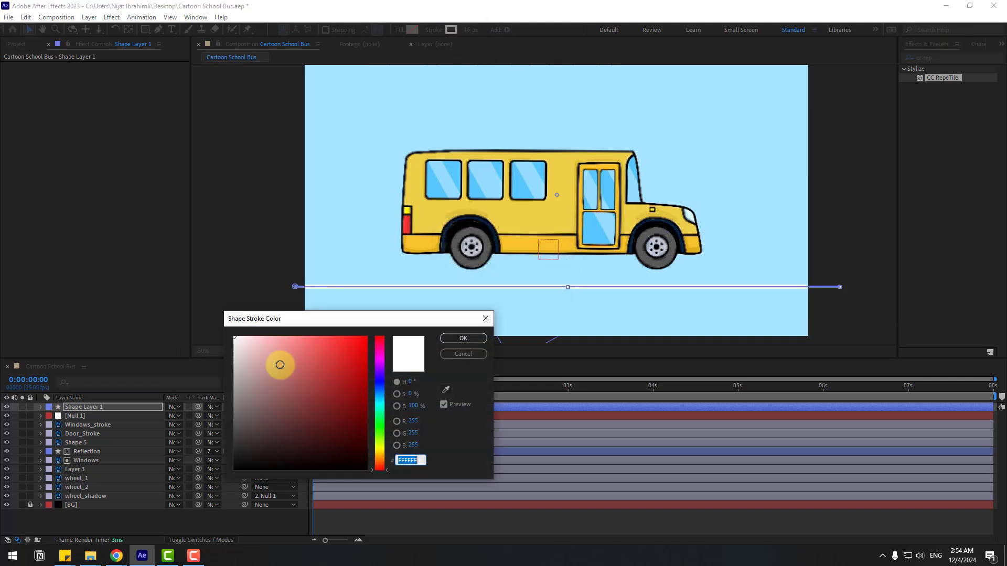
left_click(452, 340)
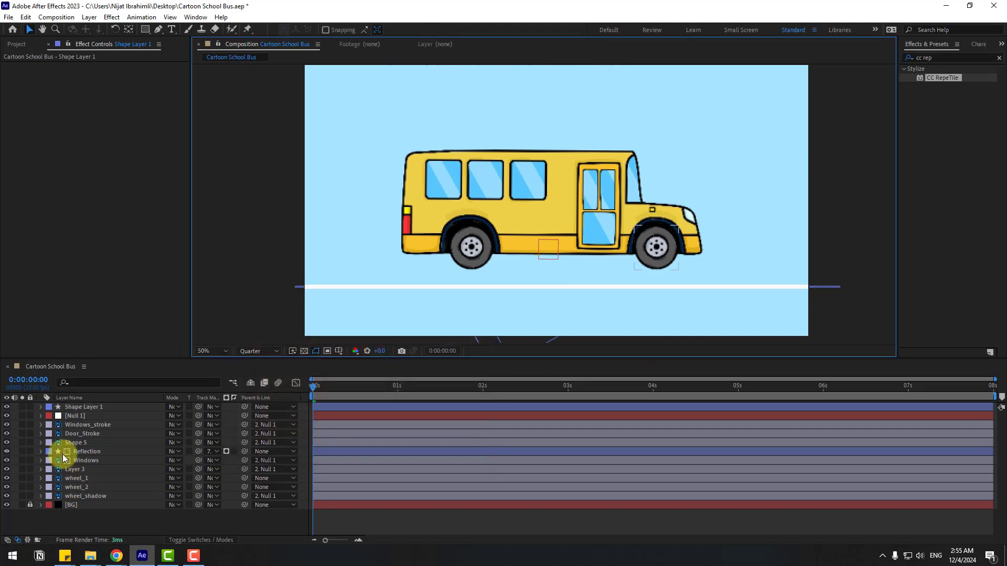
left_click(87, 407)
Step: Rename the line layer 'road-line' and expand Contents > Shape 1 > Stroke 1
type("road-line")
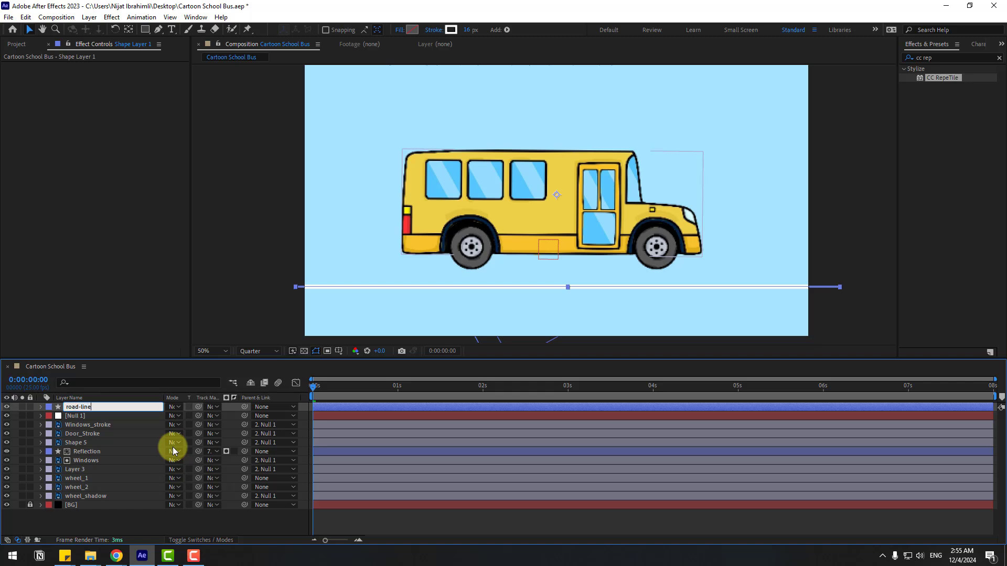
key("Return")
left_click(73, 405)
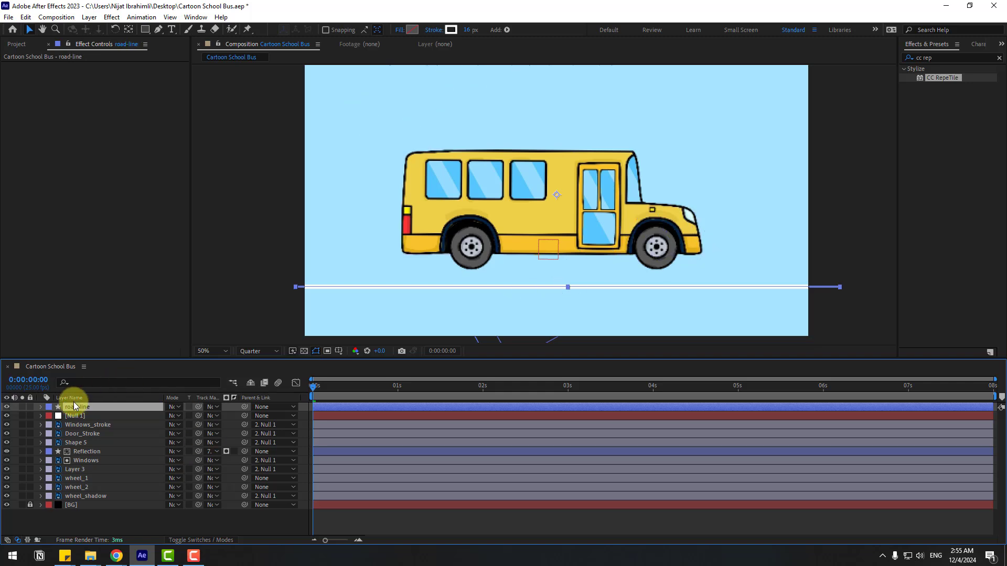
left_click(41, 408)
left_click(50, 416)
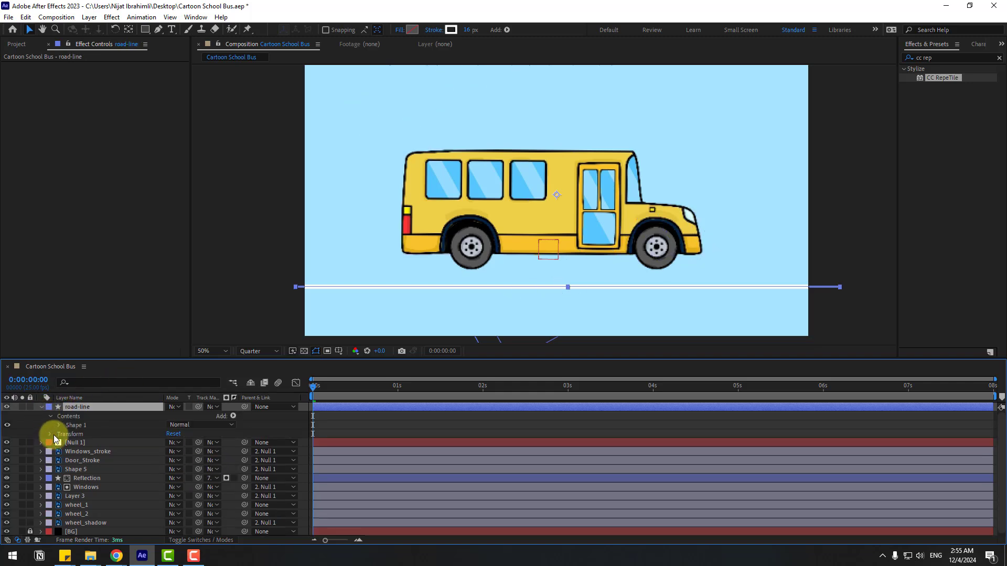
left_click(59, 425)
left_click(68, 443)
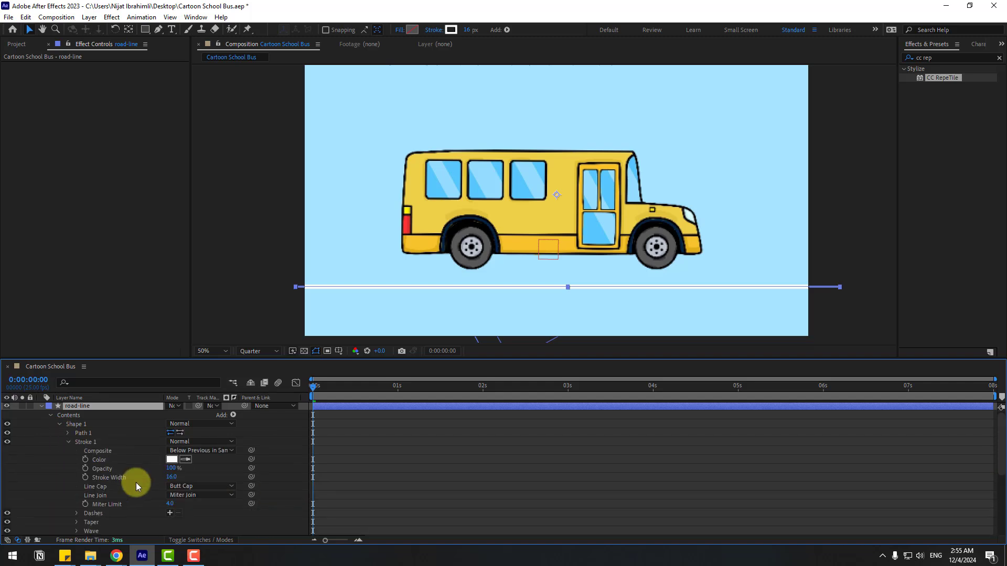
Step: Add Dashes with Dash 294 and keyframe Offset from 0 to 10295 at 0:00:07:24
left_click(169, 512)
scroll(208, 515, "down", 1)
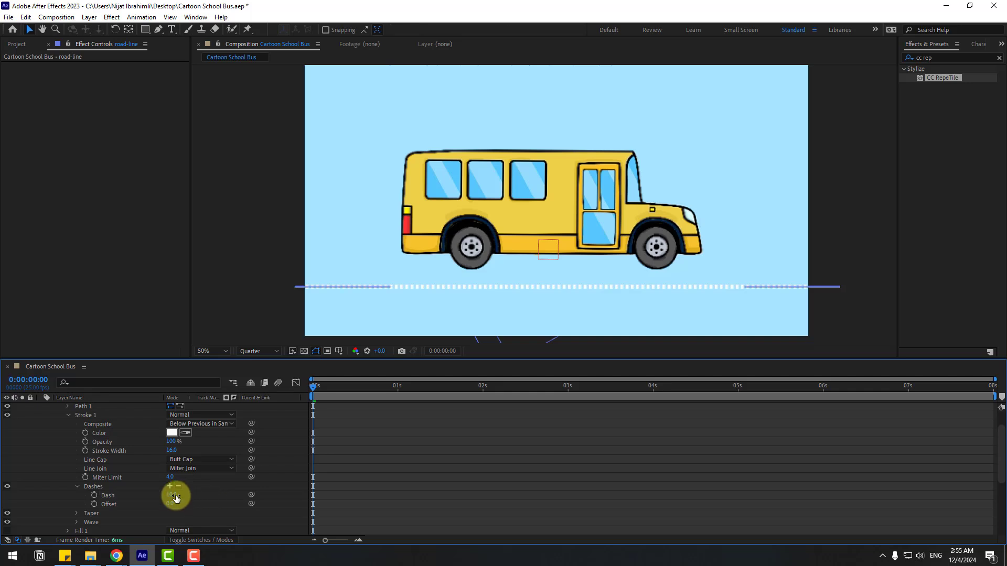
left_click_drag(176, 495, 360, 493)
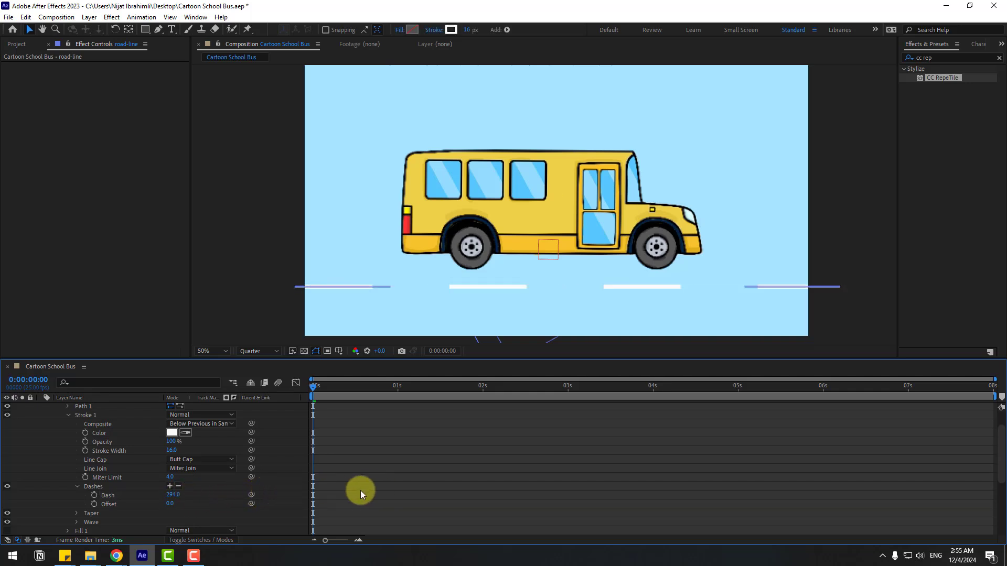
left_click(94, 504)
left_click_drag(329, 384, 991, 391)
left_click_drag(171, 505, 719, 454)
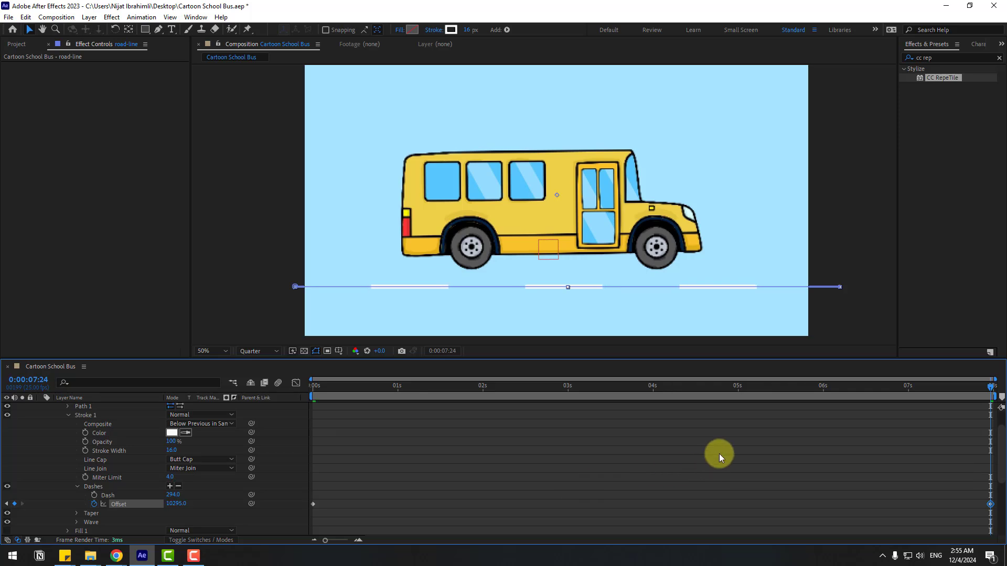
key("space")
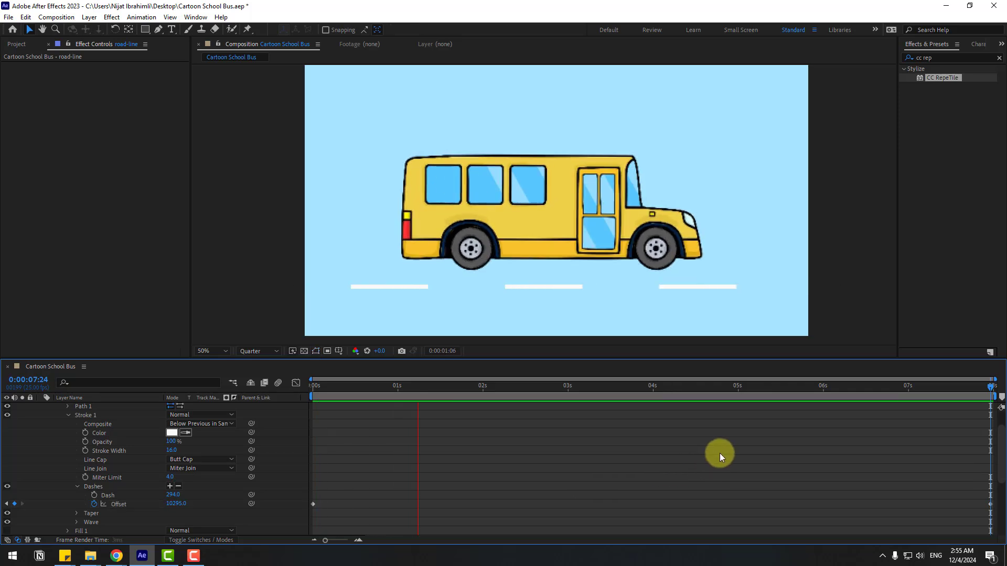
Step: Fit the composition in the viewer and move road-line down to sit just above BG
left_click(227, 352)
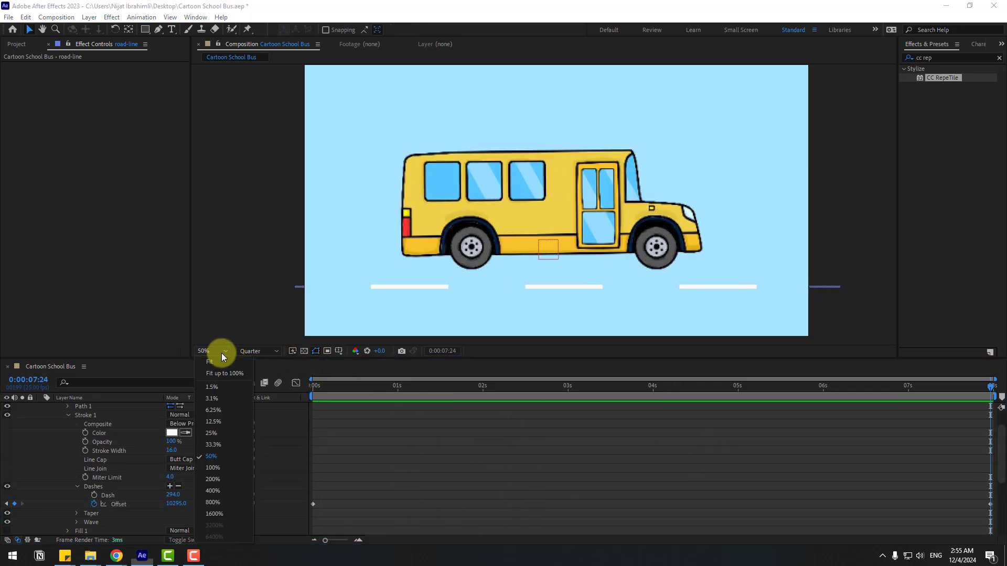
left_click(219, 368)
scroll(39, 423, "up", 2)
left_click(39, 407)
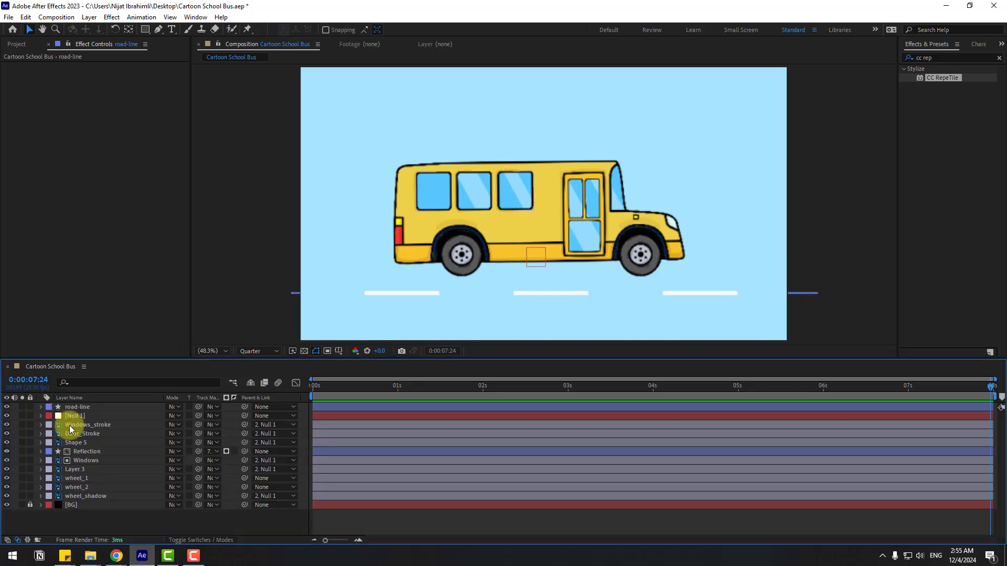
left_click_drag(79, 407, 111, 499)
left_click(91, 517)
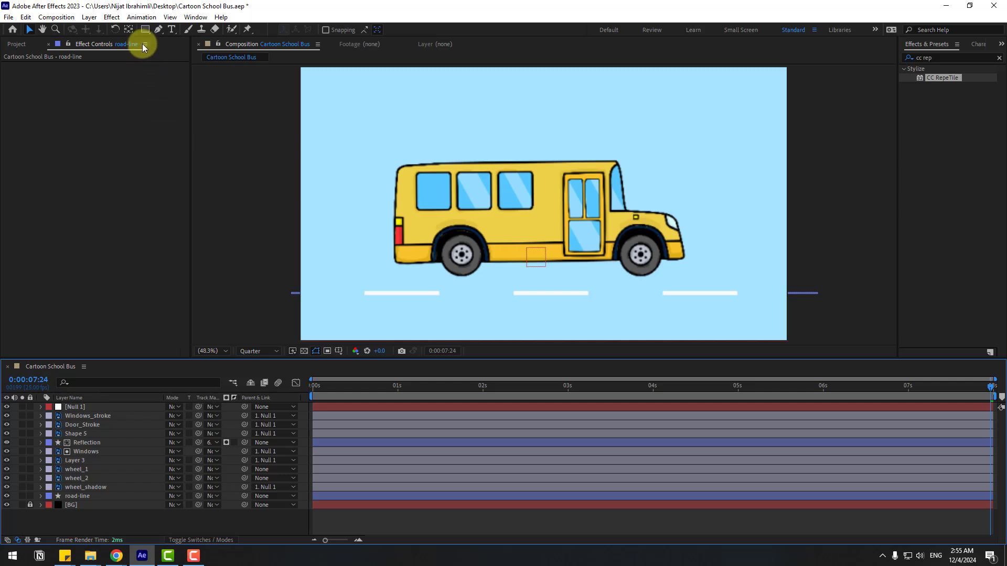
left_click_drag(143, 30, 172, 53)
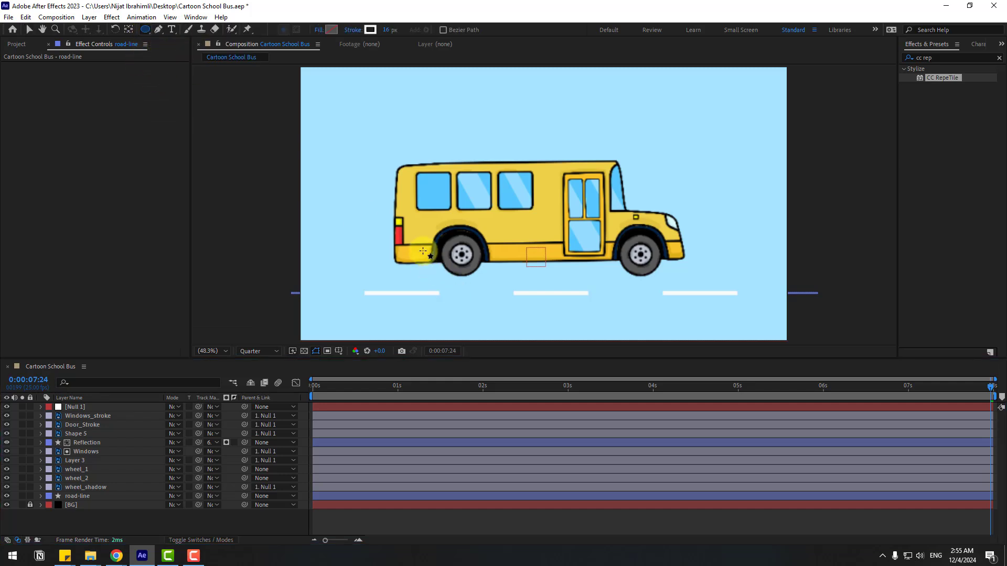
Step: At the first frame, draw a flat ellipse along the bottom of the bus
left_click_drag(403, 383, 272, 400)
left_click(548, 256)
left_click_drag(549, 256, 672, 268)
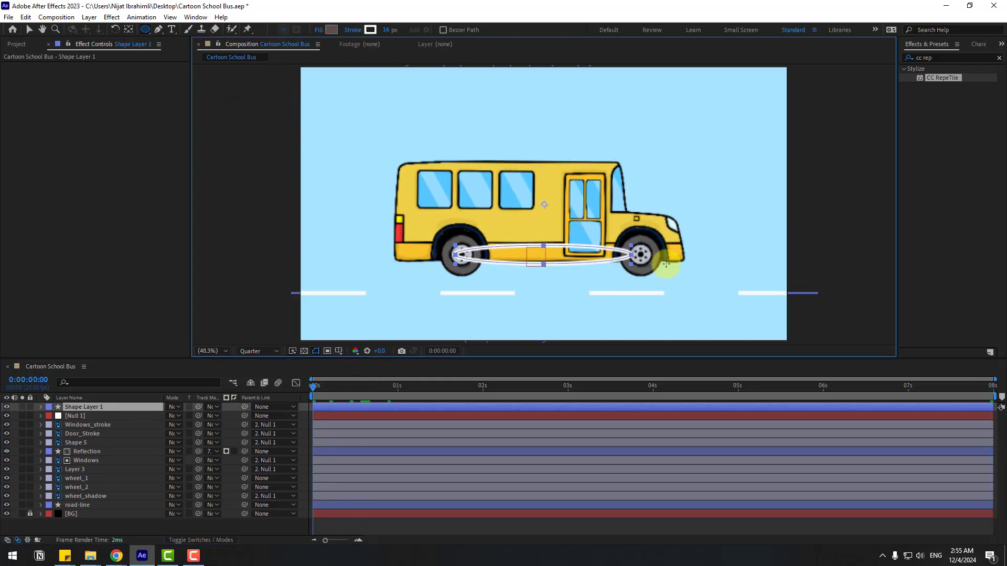
left_click(29, 30)
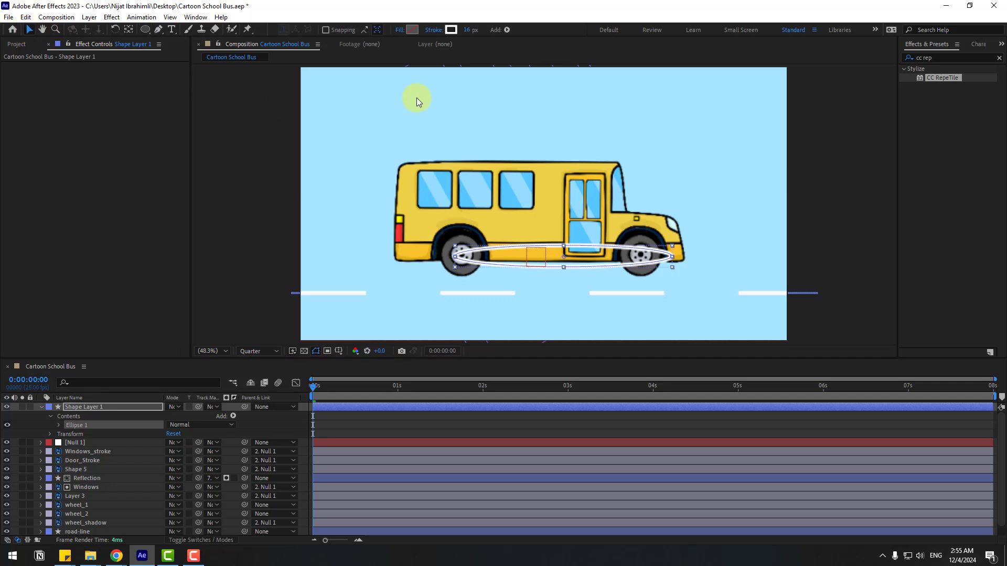
Step: Set the ellipse stroke width to 0 and give it a darker blue fill, 88CCE9
left_click(468, 30)
type("0")
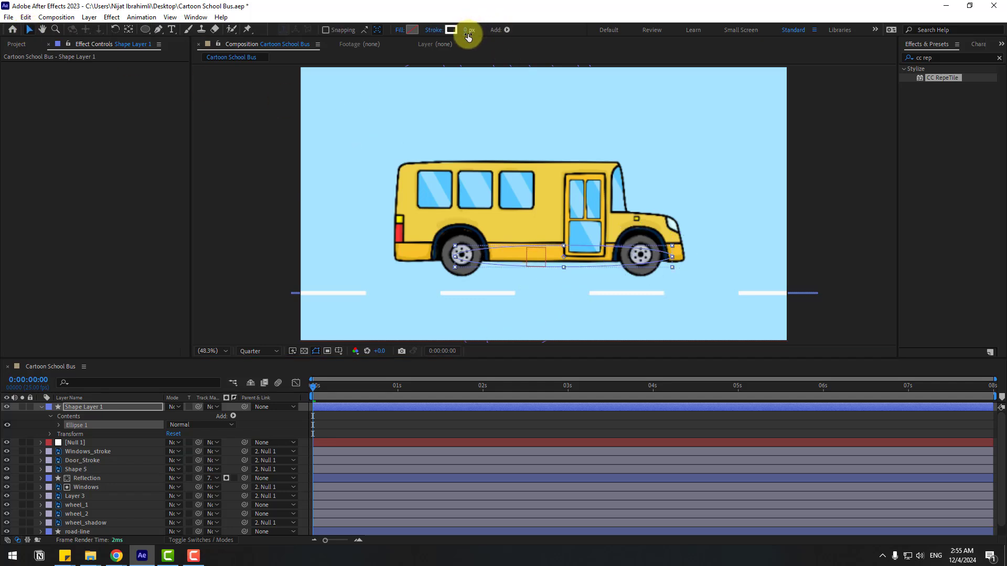
left_click(411, 31)
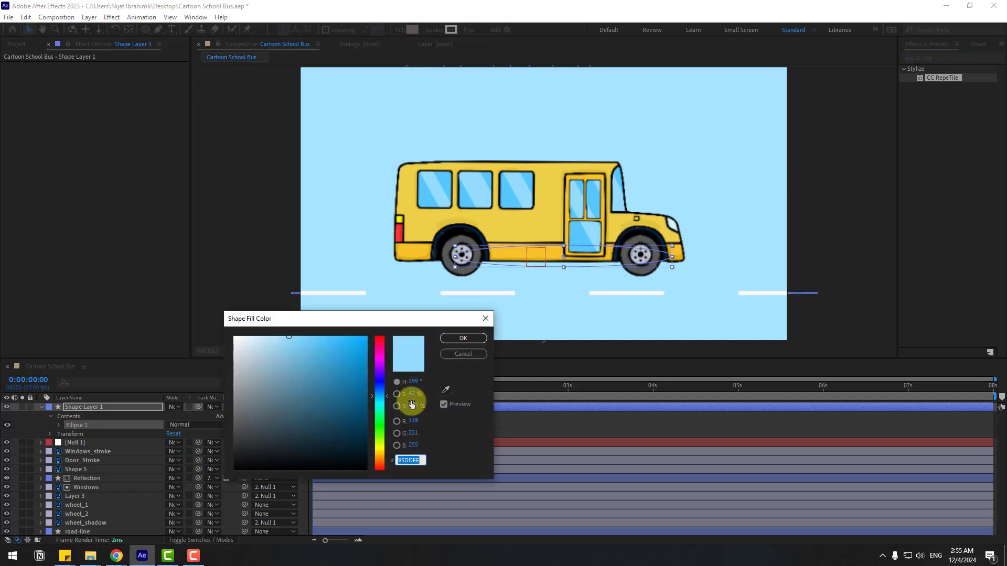
left_click(443, 390)
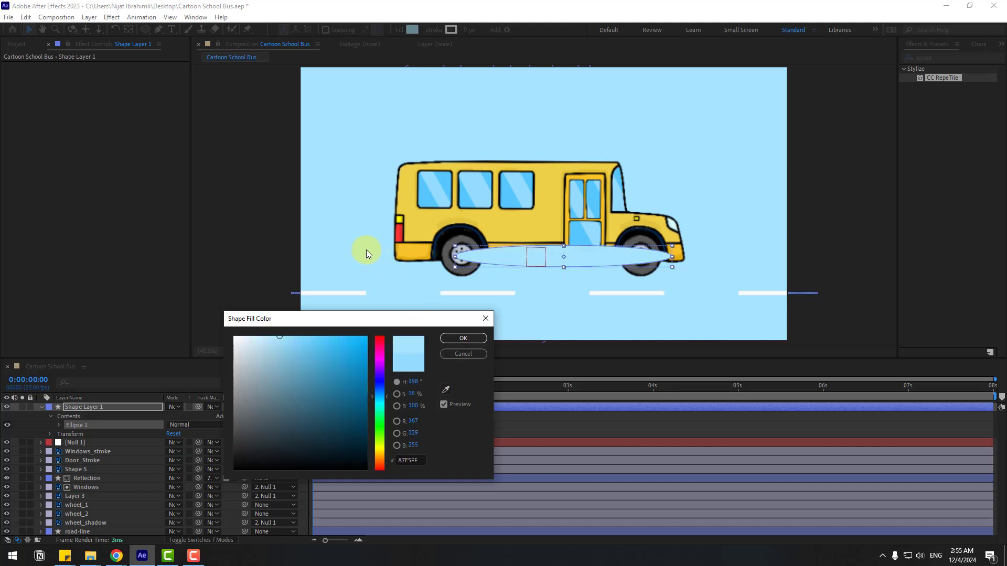
left_click_drag(280, 341, 310, 364)
left_click(443, 338)
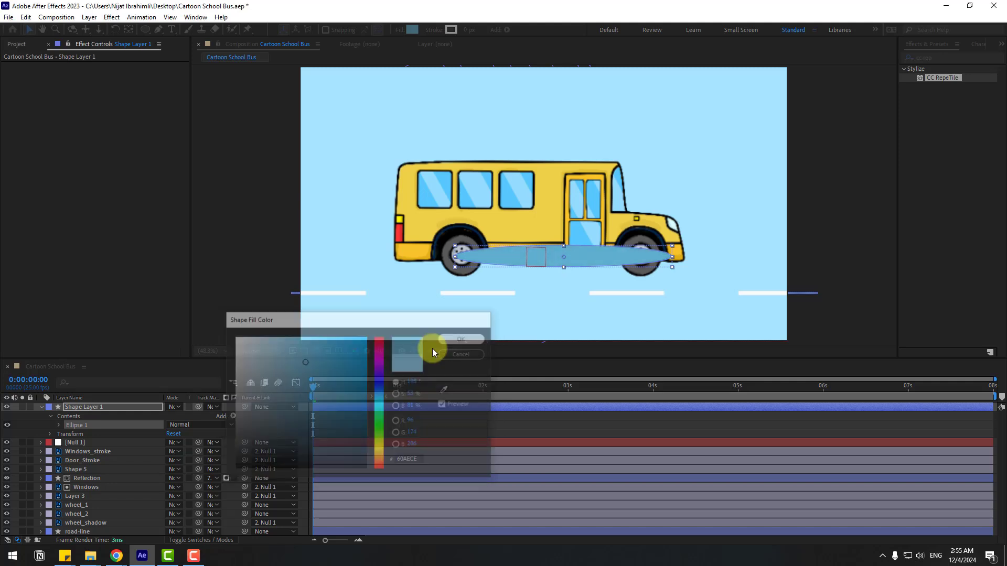
Step: Move Shape Layer 1 below wheel_shadow, then widen the ellipse and position it under the bus
left_click(56, 407)
left_click(57, 407)
left_click_drag(84, 407, 102, 504)
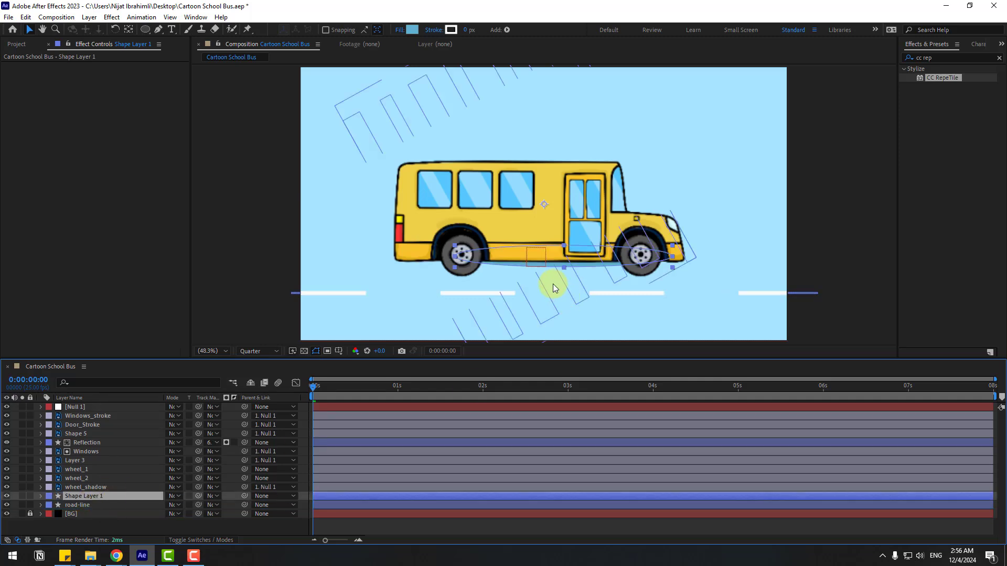
left_click_drag(558, 257, 539, 280)
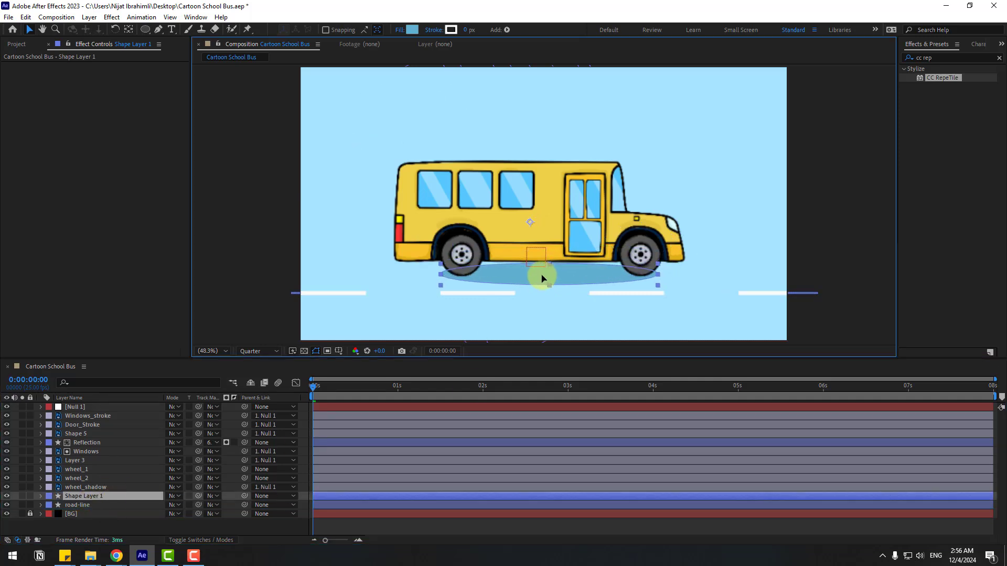
left_click_drag(656, 284, 688, 285)
left_click_drag(586, 278, 576, 277)
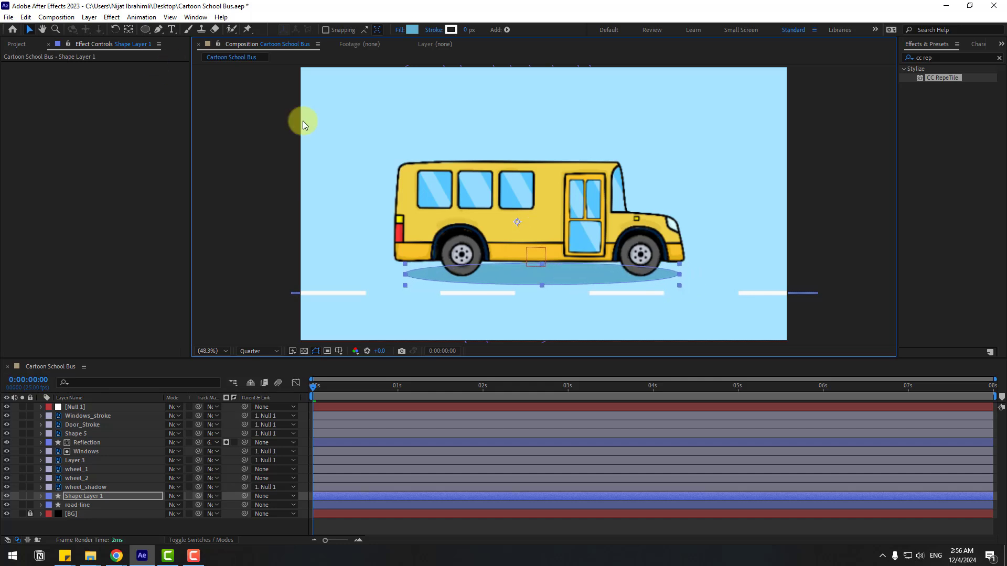
Step: Centre the ellipse's anchor point, rename the layer 'shadow', and start a preview
double_click(128, 29)
left_click(29, 30)
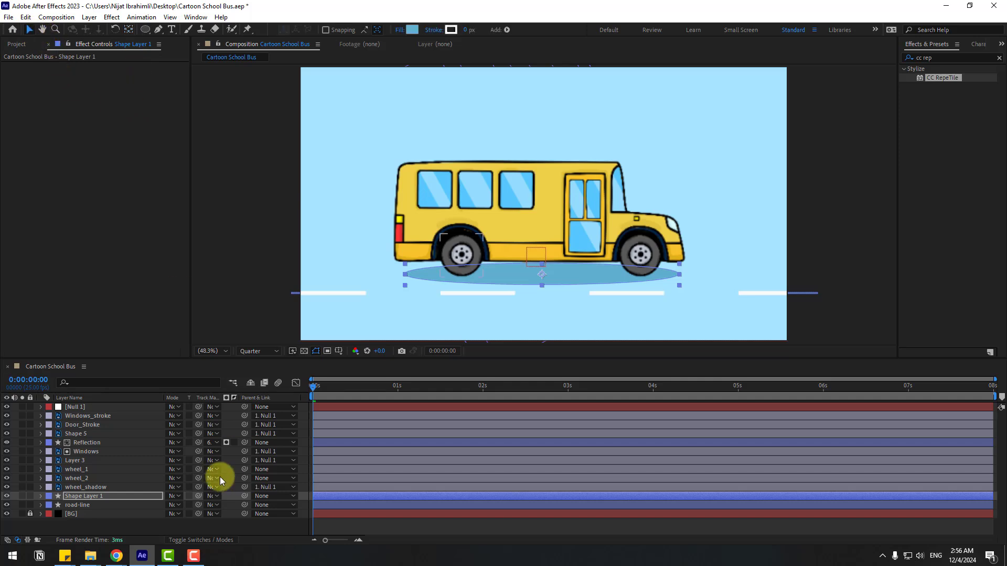
left_click(122, 515)
left_click(92, 498)
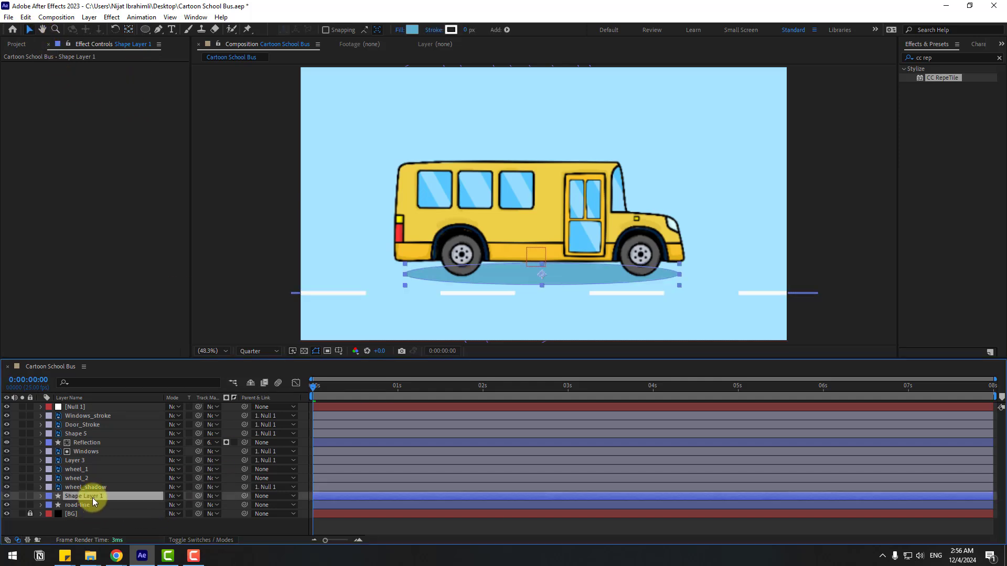
key("Return")
type("shadow")
key("Return")
left_click(88, 529)
key("space")
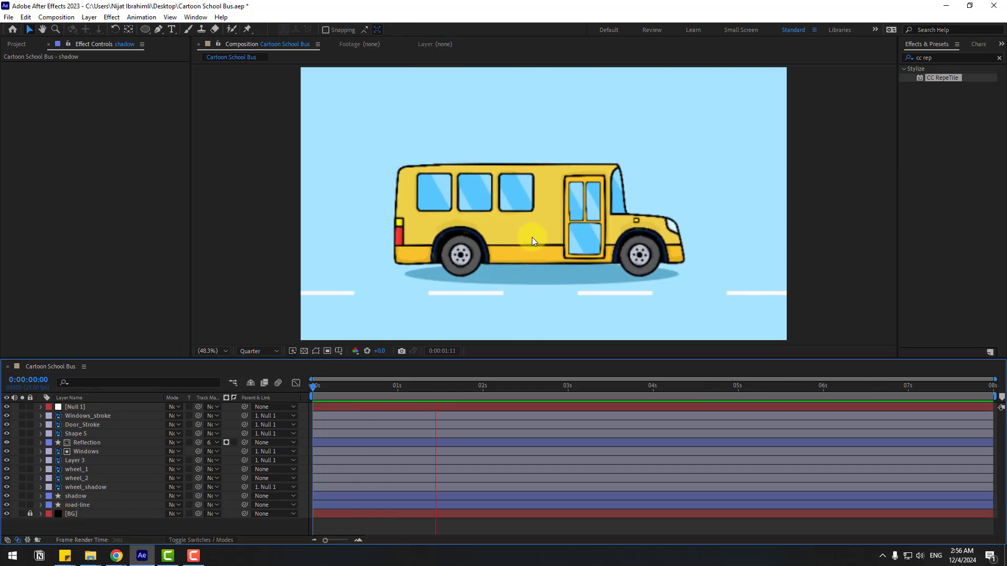
Step: Stop the preview back at the start and select the Rectangle Tool
scroll(532, 237, "down", 2)
scroll(540, 278, "up", 2)
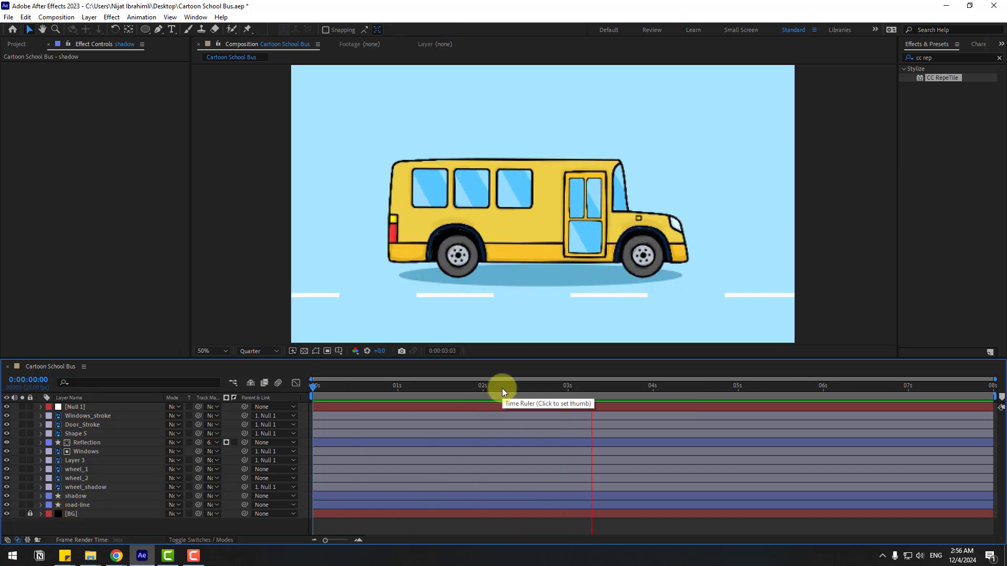
key("space")
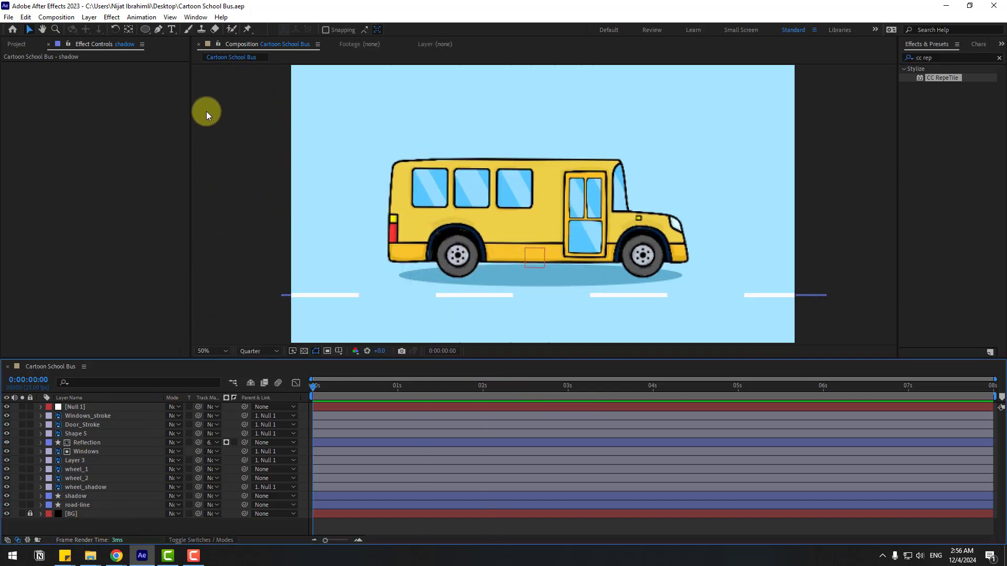
left_click_drag(143, 31, 202, 29)
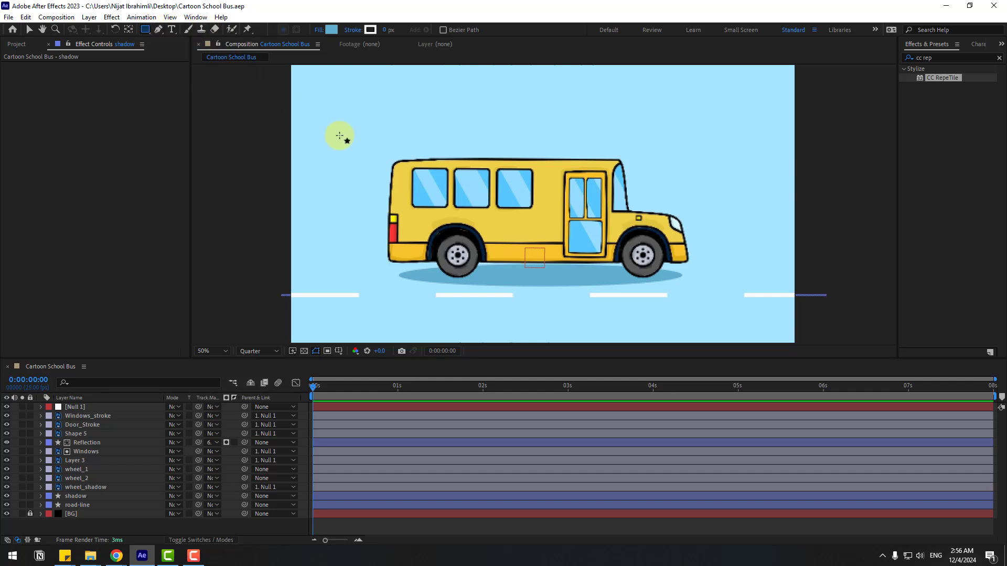
Step: Fit the composition to the viewer and draw eight rectangles of varied heights, left edge to right edge
scroll(349, 191, "up", 1)
left_click(224, 353)
left_click(217, 370)
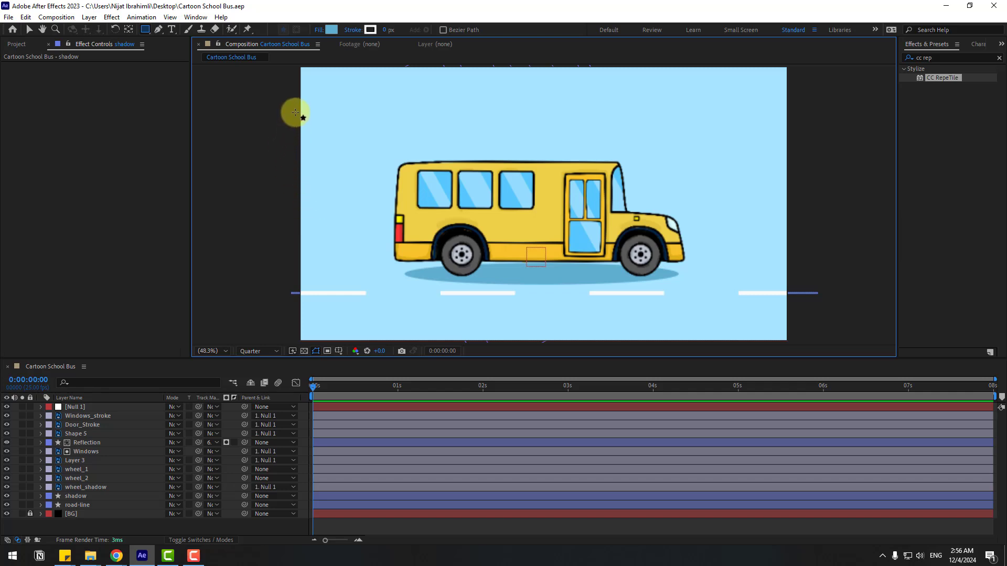
left_click_drag(292, 130, 371, 254)
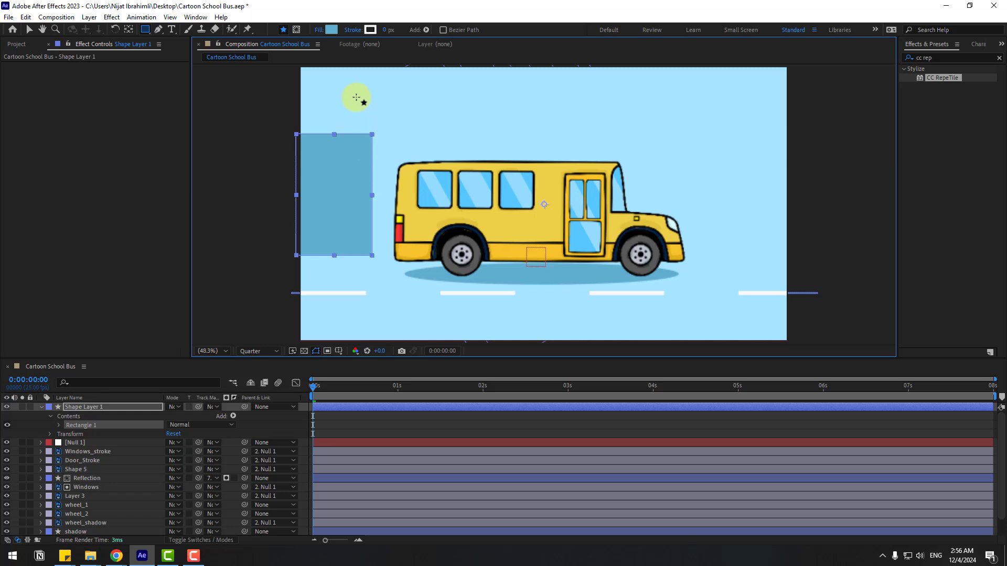
left_click_drag(363, 94, 442, 257)
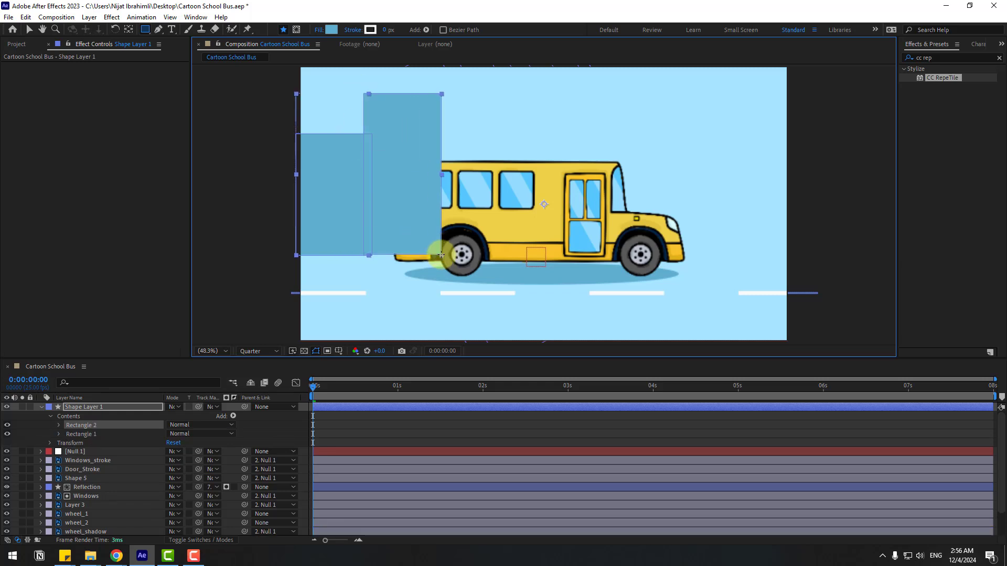
left_click_drag(422, 150, 505, 257)
left_click_drag(482, 183, 562, 255)
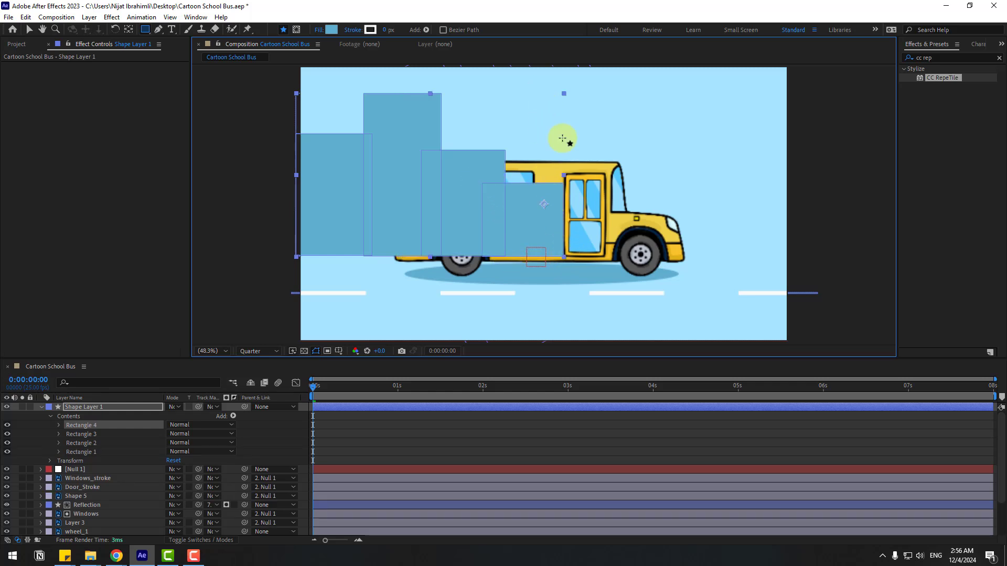
left_click_drag(541, 94, 611, 255)
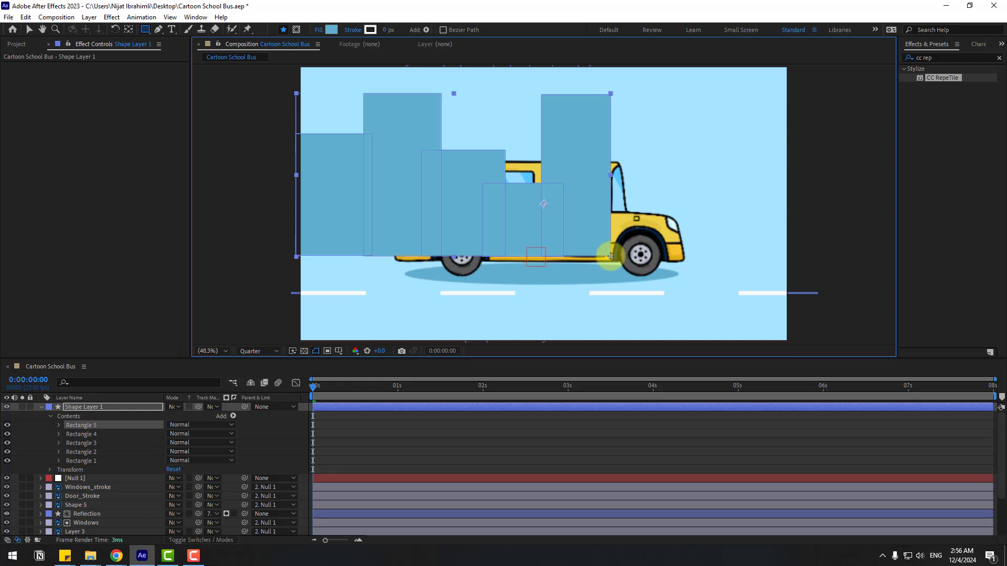
left_click_drag(598, 157, 687, 254)
left_click_drag(670, 218, 732, 255)
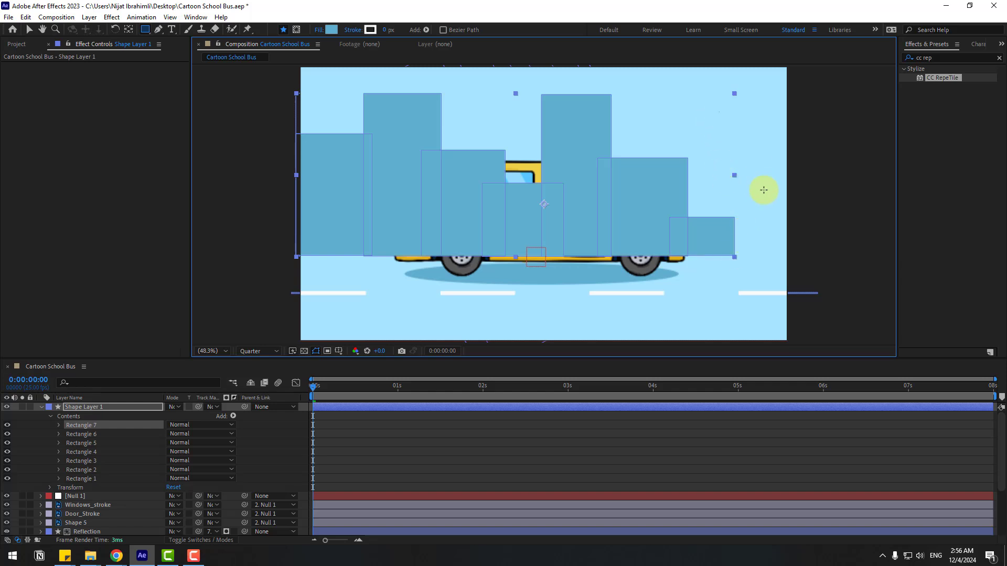
left_click_drag(718, 111, 793, 257)
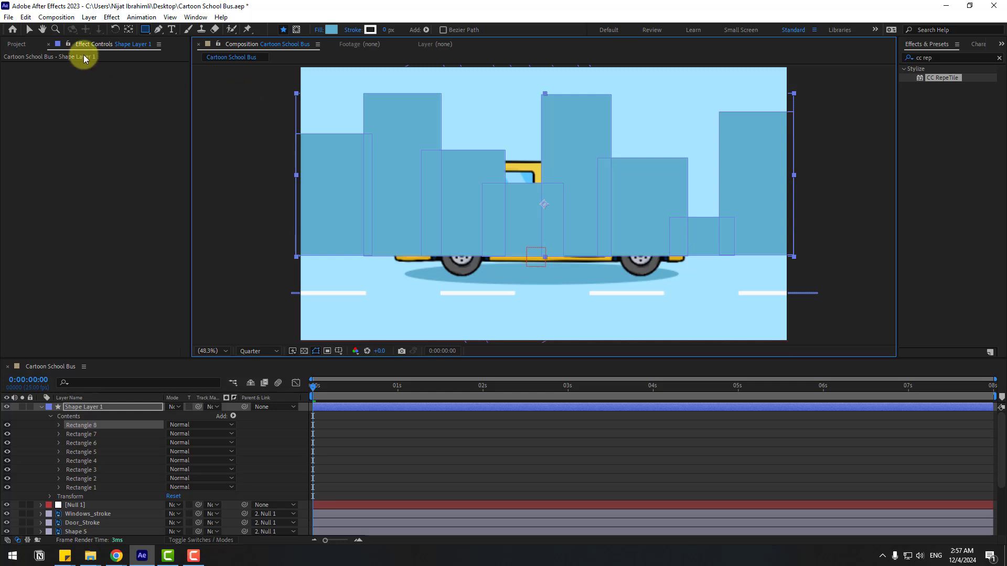
left_click(29, 30)
Step: Rename the skyline layer 'city_b' and move it below wheel_shadow, behind the bus
left_click(41, 407)
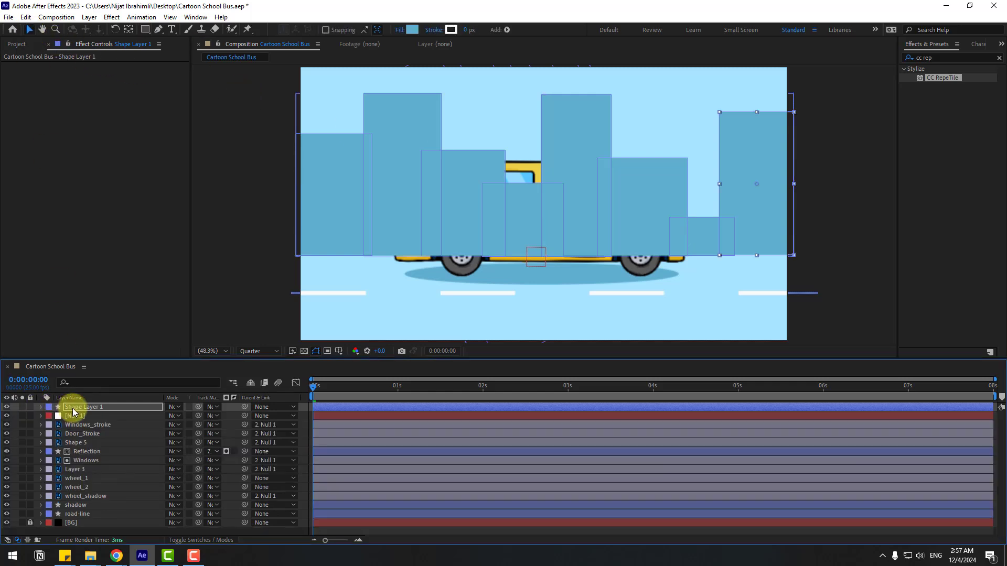
key("Return")
type("city")
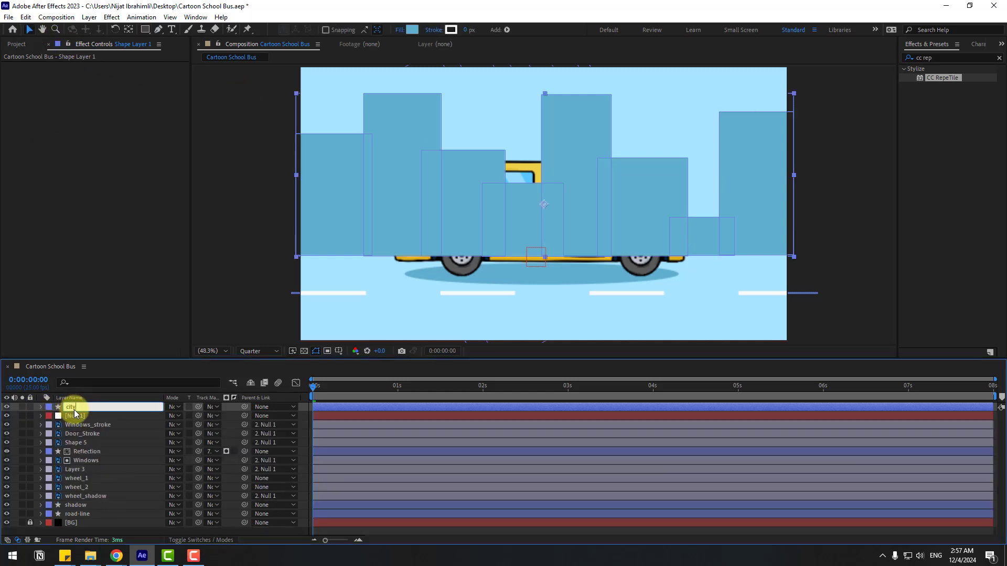
type("_b")
key("Return")
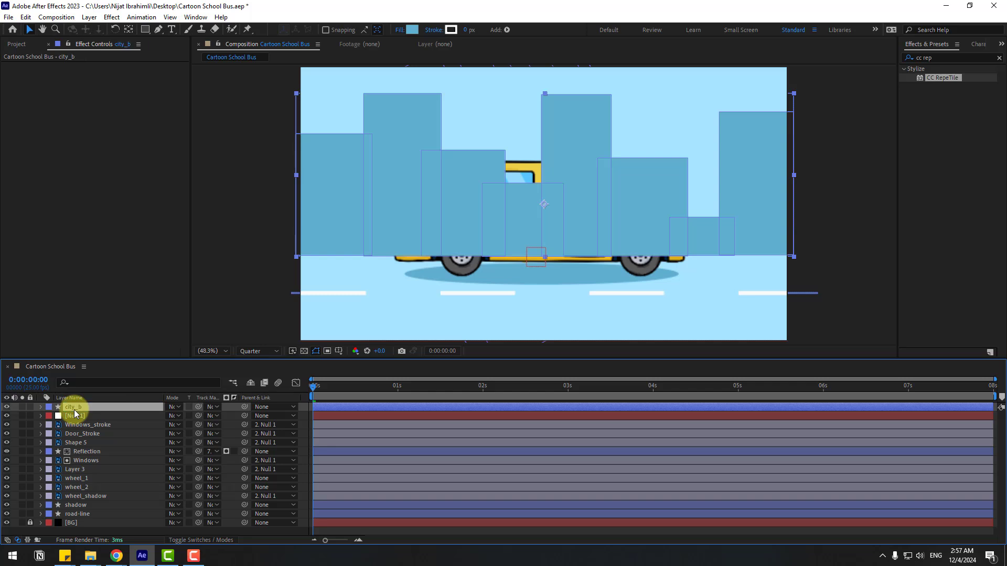
left_click_drag(74, 404, 117, 505)
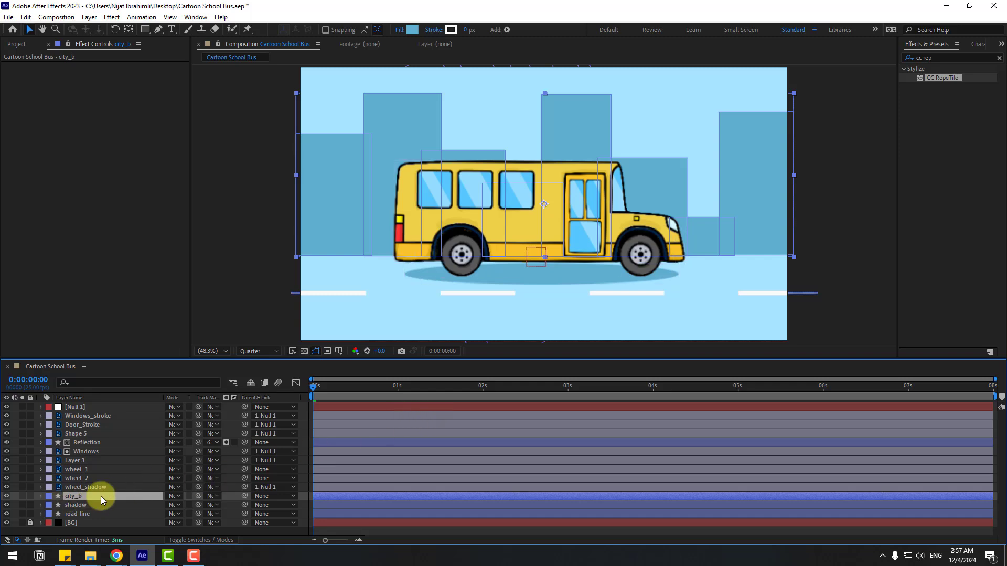
Step: Keyframe city_b's Position at 0s, then set X to -3370 at 0:00:07:24
key("p")
scroll(482, 199, "down", 2)
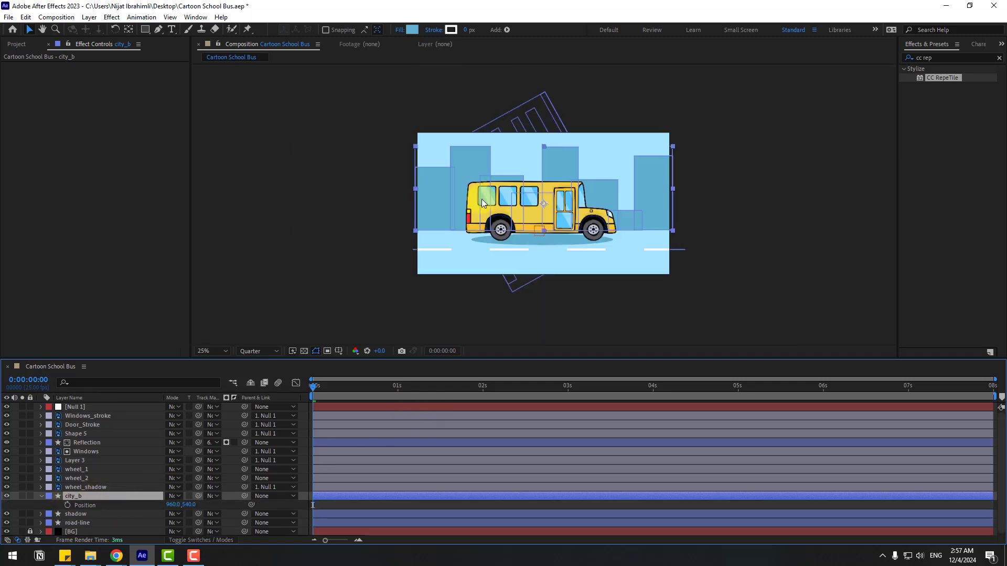
scroll(481, 199, "down", 2)
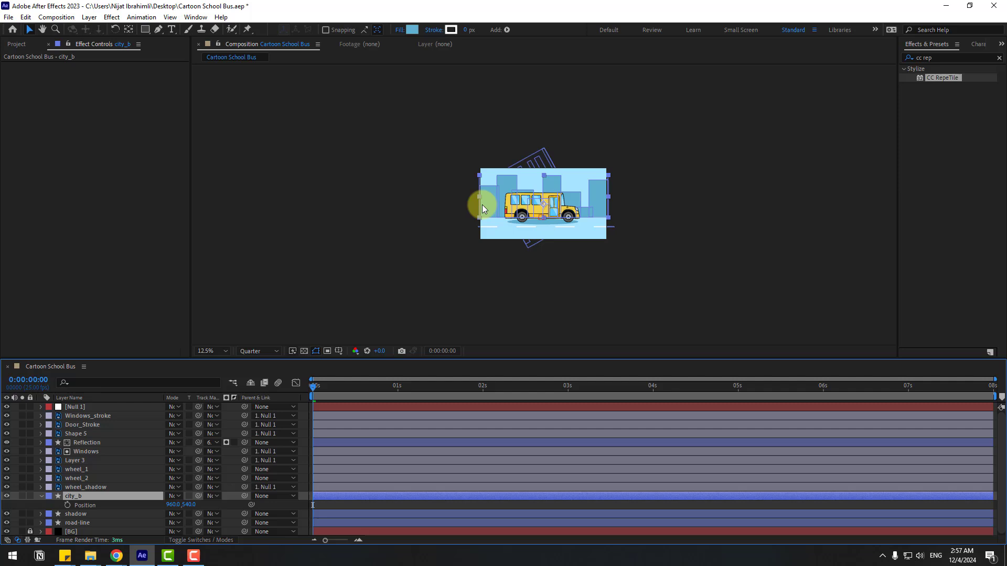
left_click(67, 505)
left_click_drag(335, 391, 993, 390)
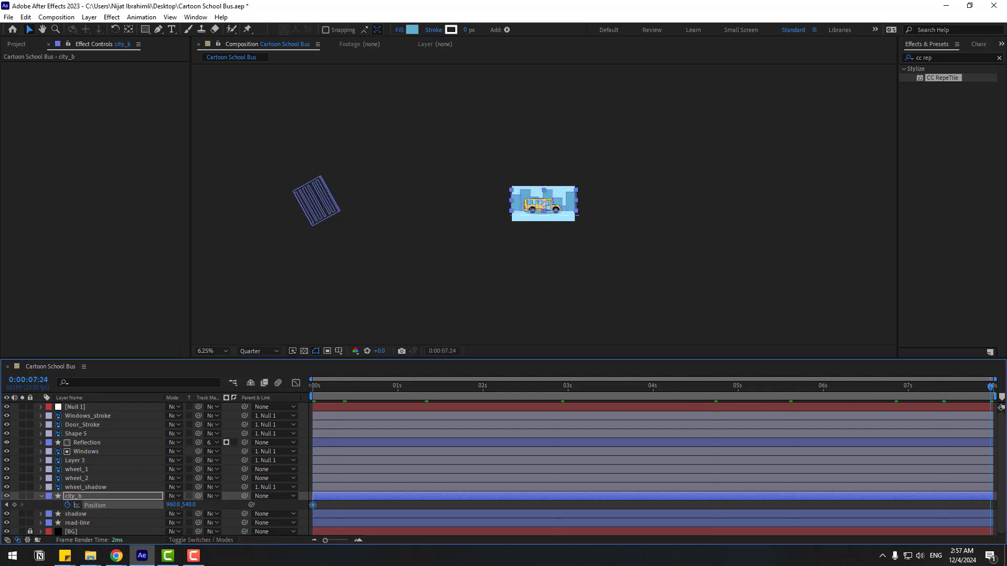
left_click_drag(170, 510, 2, 508)
key("period")
key("period")
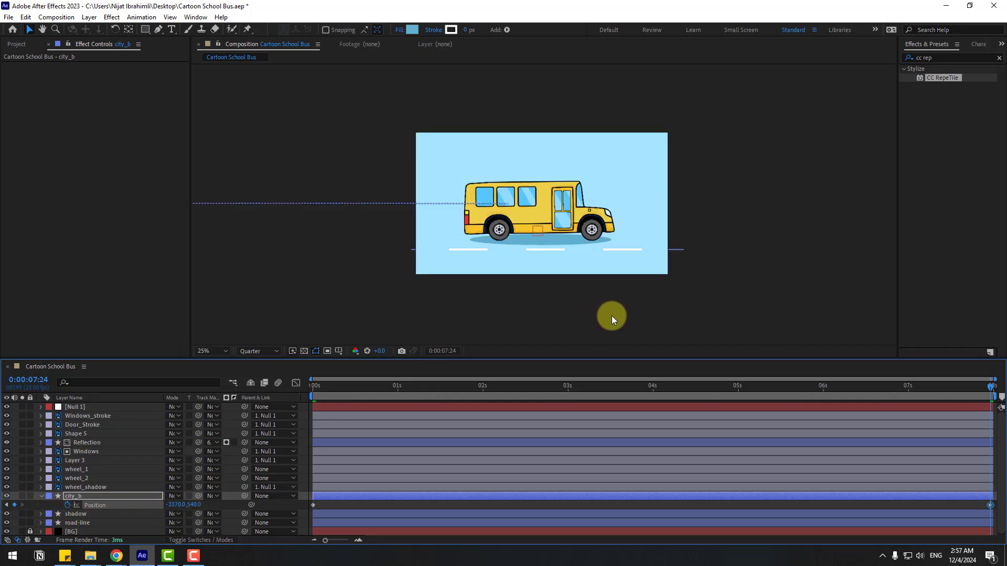
Step: Drag the CC RepeTile effect onto the city_b layer
left_click_drag(945, 78, 83, 493)
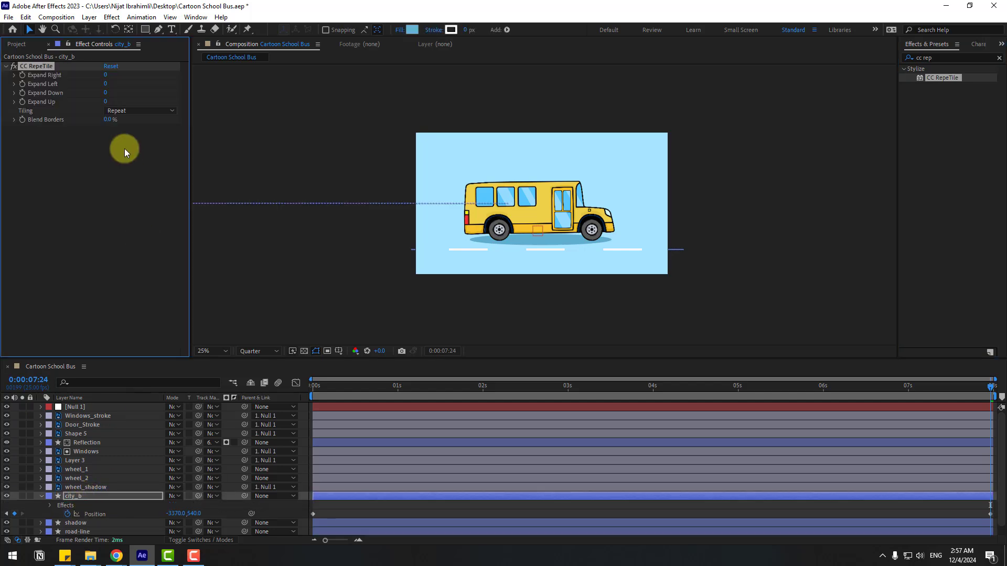